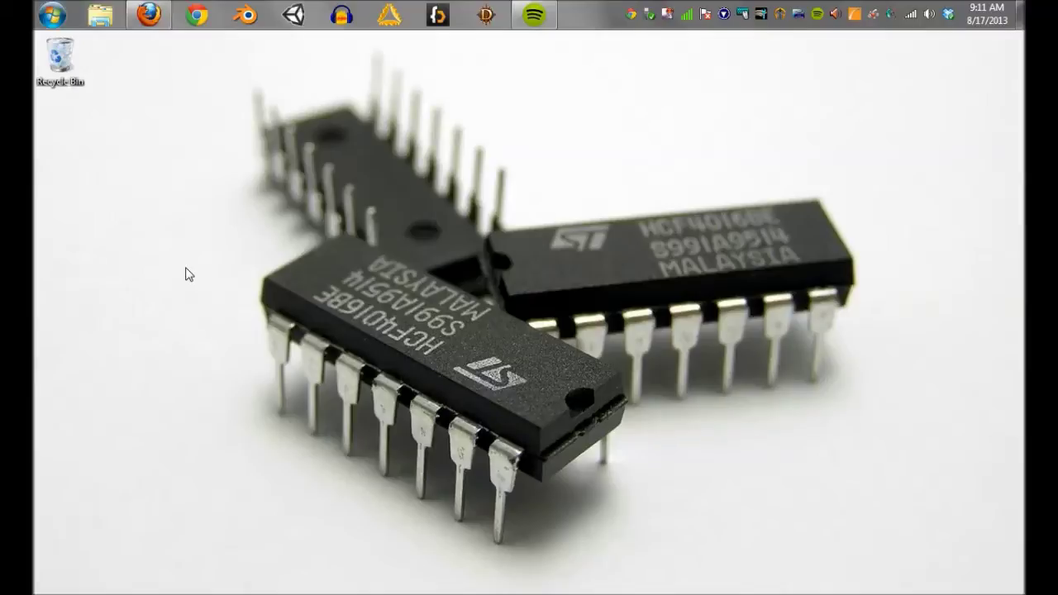
# Restore Firefox and scroll through the Away Tools page
pyautogui.click(153, 11)
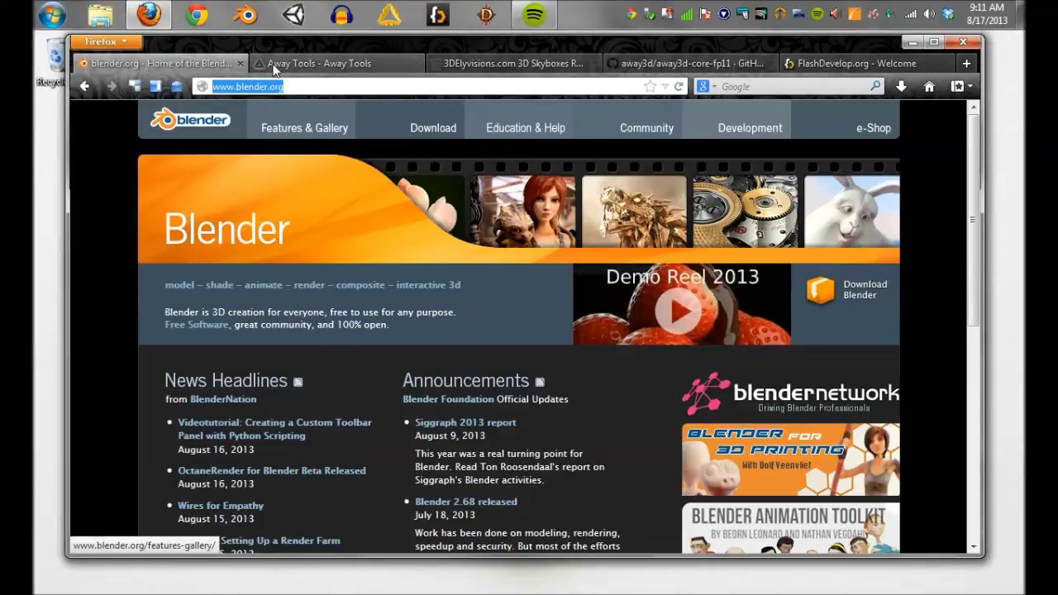
pyautogui.click(297, 60)
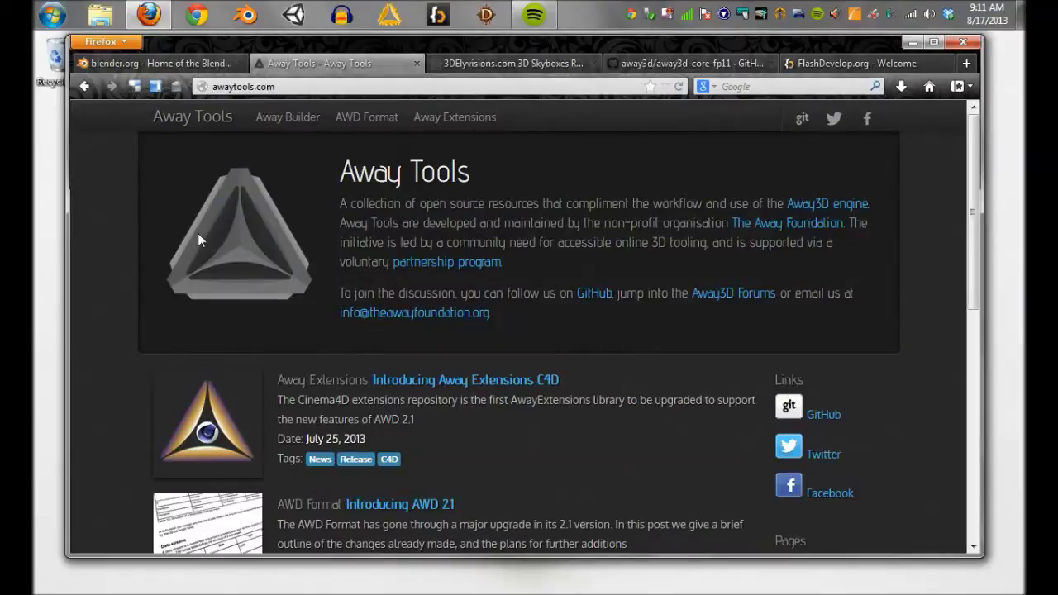
pyautogui.scroll(-4, 168, 249)
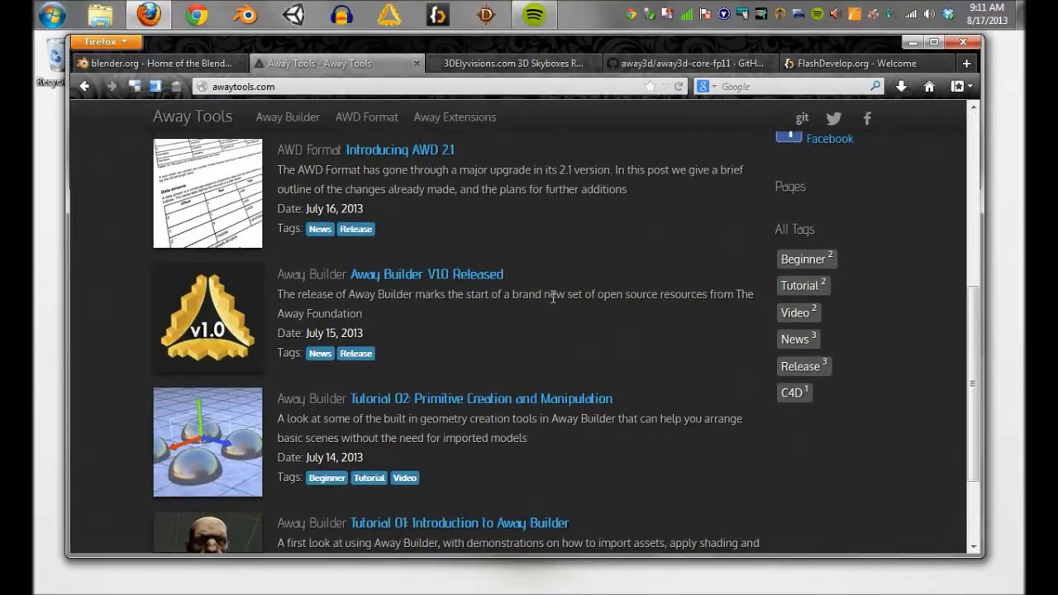
pyautogui.scroll(4, 429, 247)
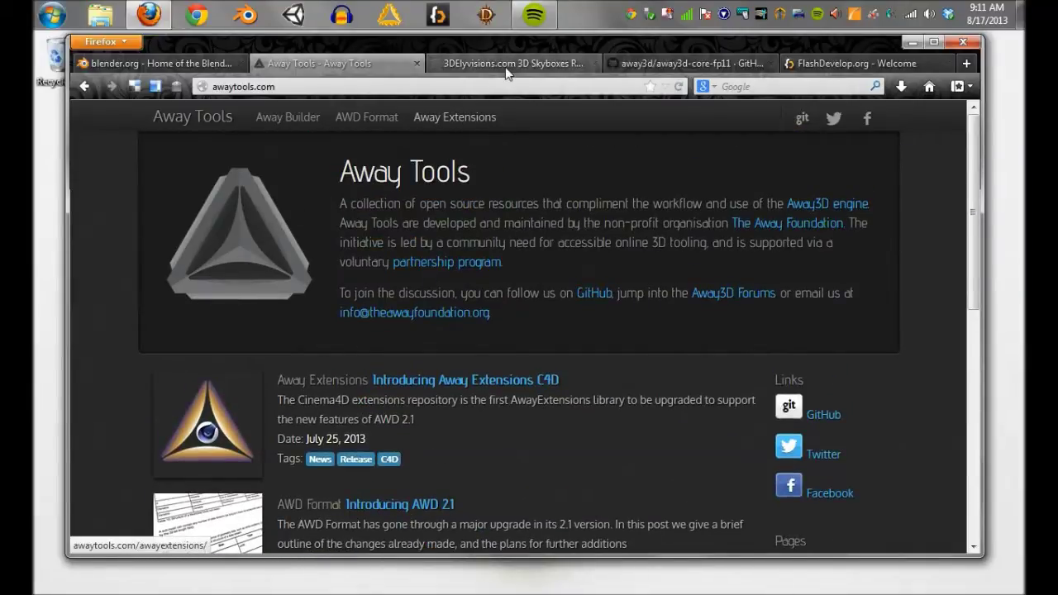
# Review the free skyboxes, away3d-core-fp11 GitHub and FlashDevelop pages, then minimize Firefox
pyautogui.click(506, 64)
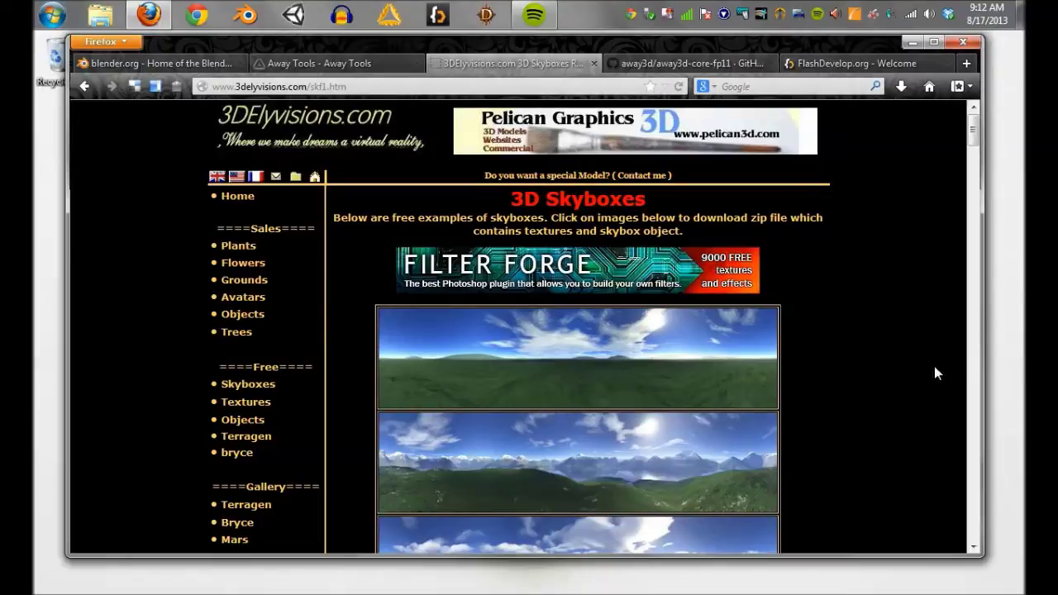
pyautogui.click(694, 63)
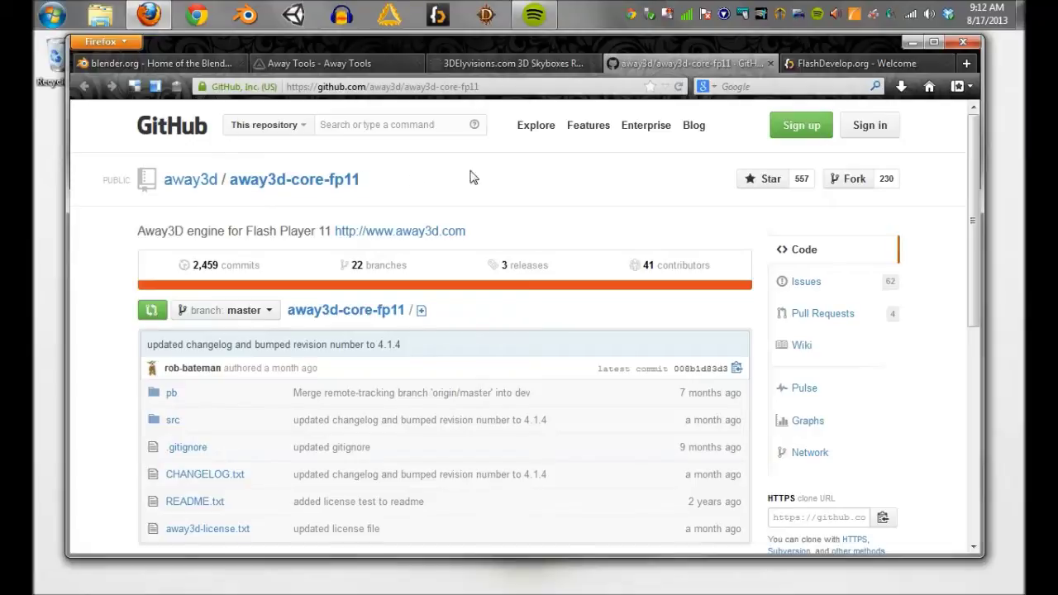
pyautogui.click(826, 64)
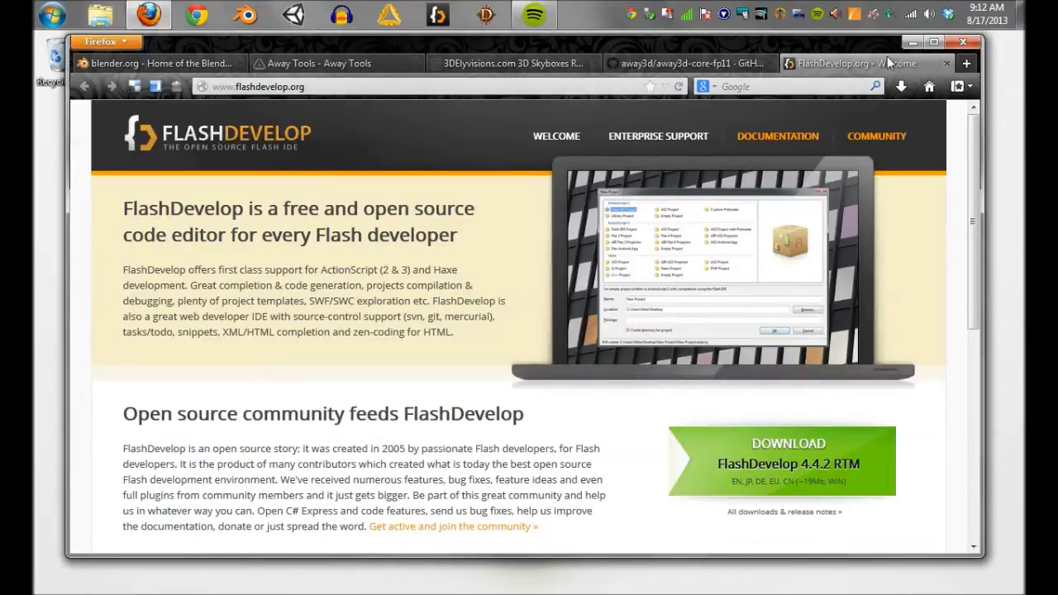
pyautogui.click(913, 42)
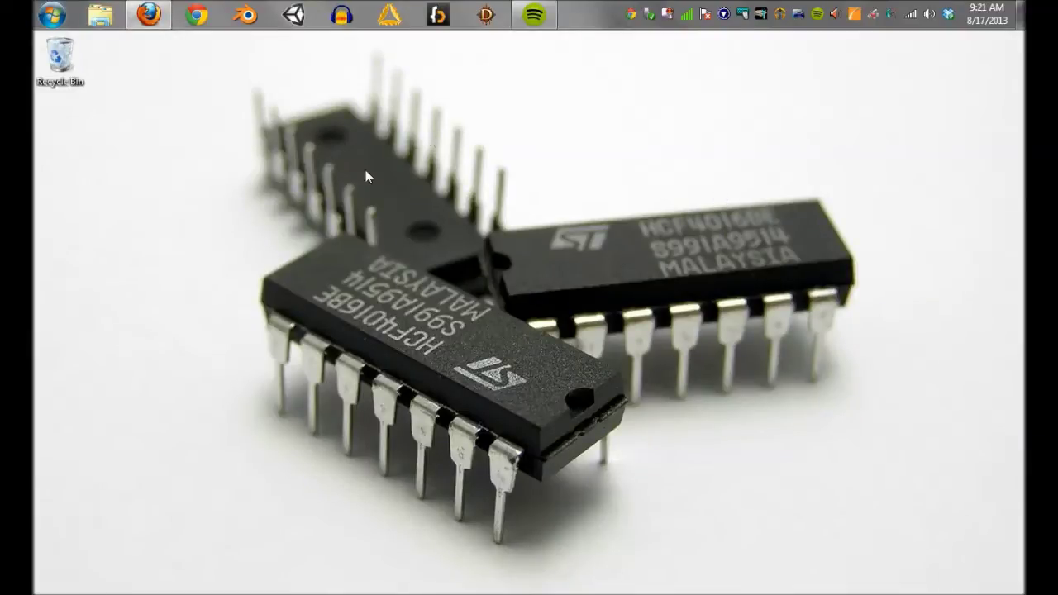
# Launch FlashDevelop and create an AS3 Project named Away3DSceneViewer
pyautogui.click(438, 15)
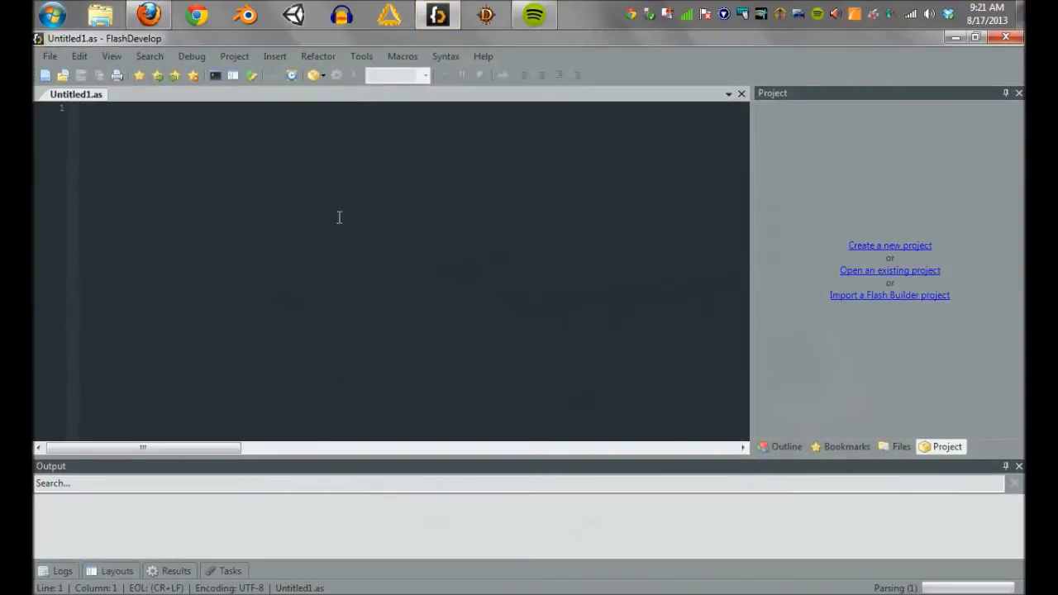
pyautogui.click(917, 246)
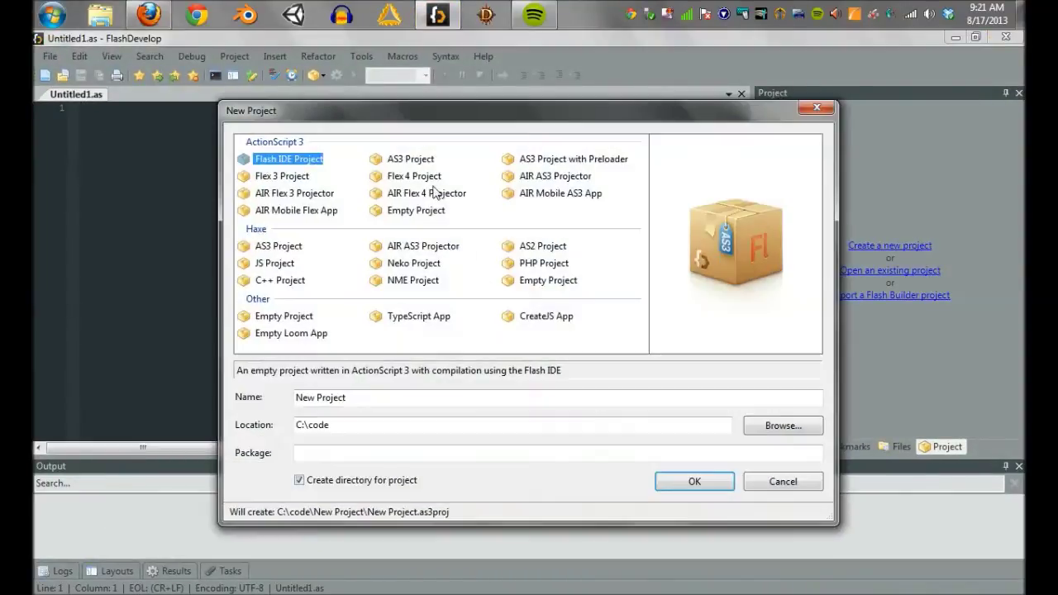
pyautogui.click(421, 161)
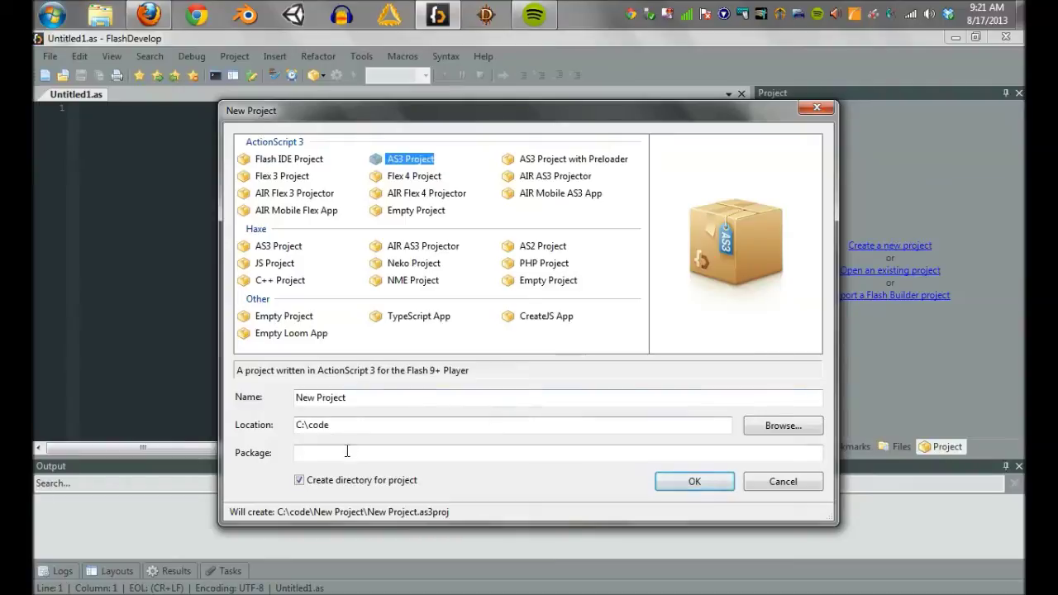
pyautogui.moveTo(397, 398); pyautogui.dragTo(268, 385)
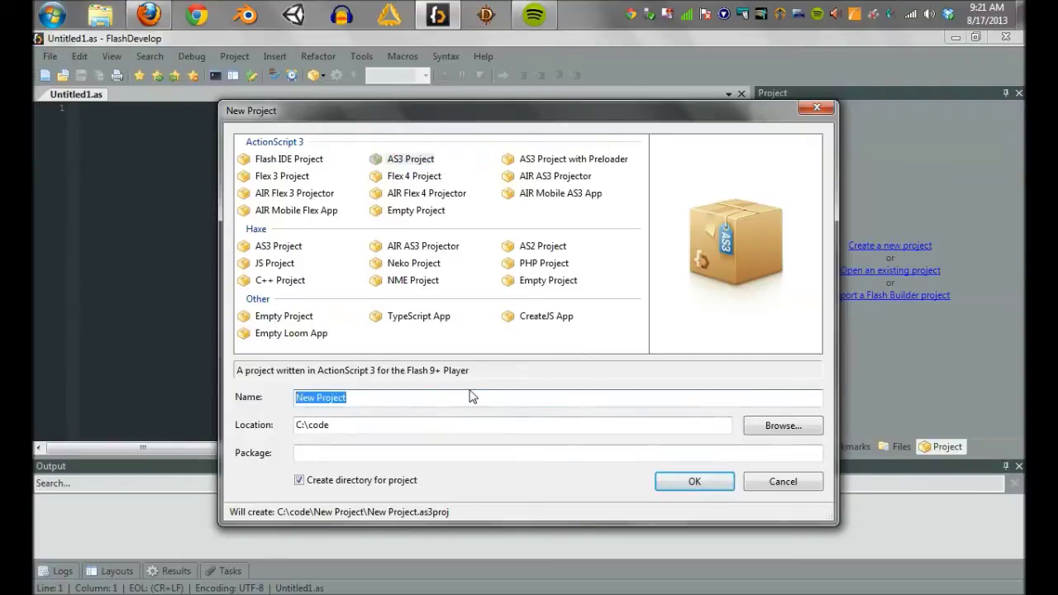
pyautogui.write('Away3')
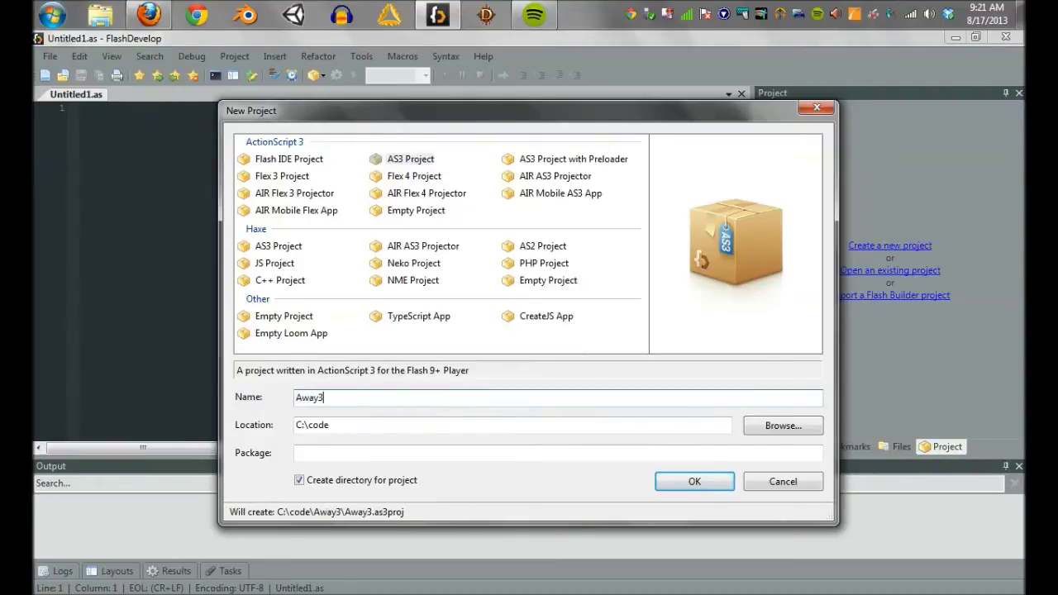
pyautogui.write('DSceneViewer')
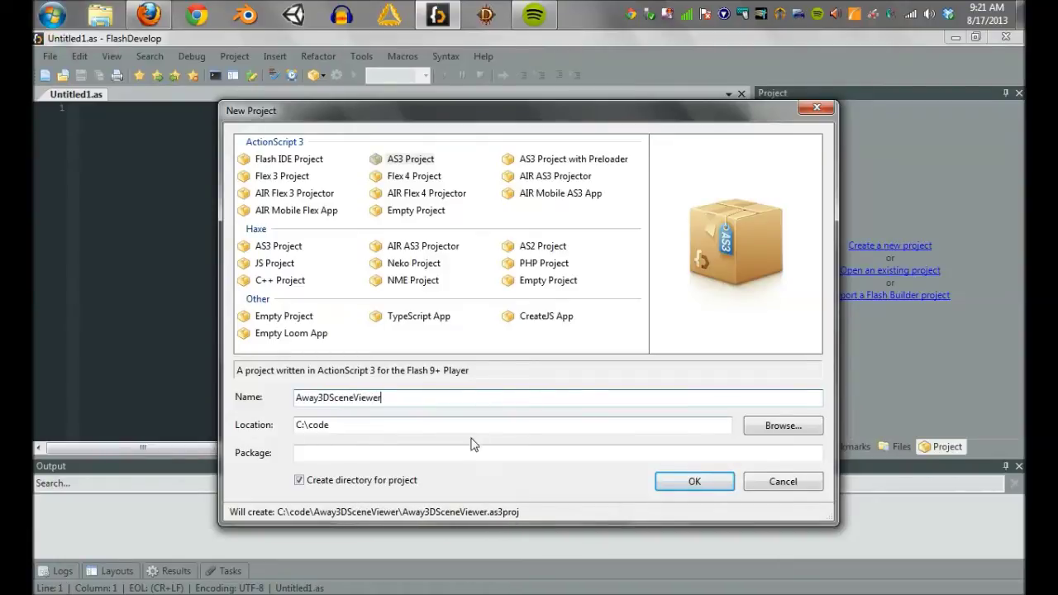
pyautogui.click(692, 482)
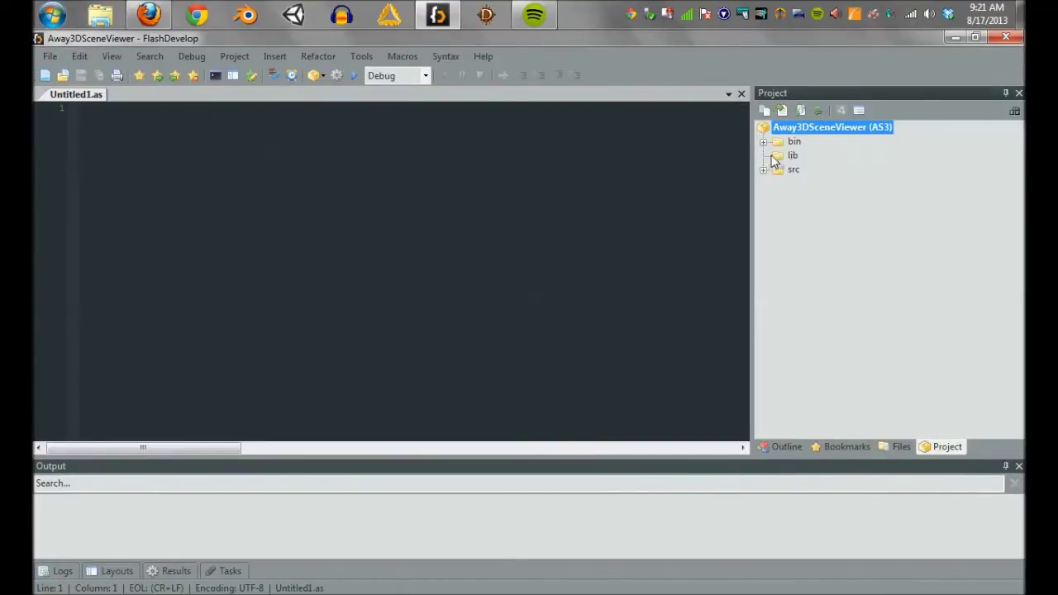
# Add away3d-core-fp11-4.1.4-gold\src as a project classpath, then open Main.as
pyautogui.doubleClick(777, 169)
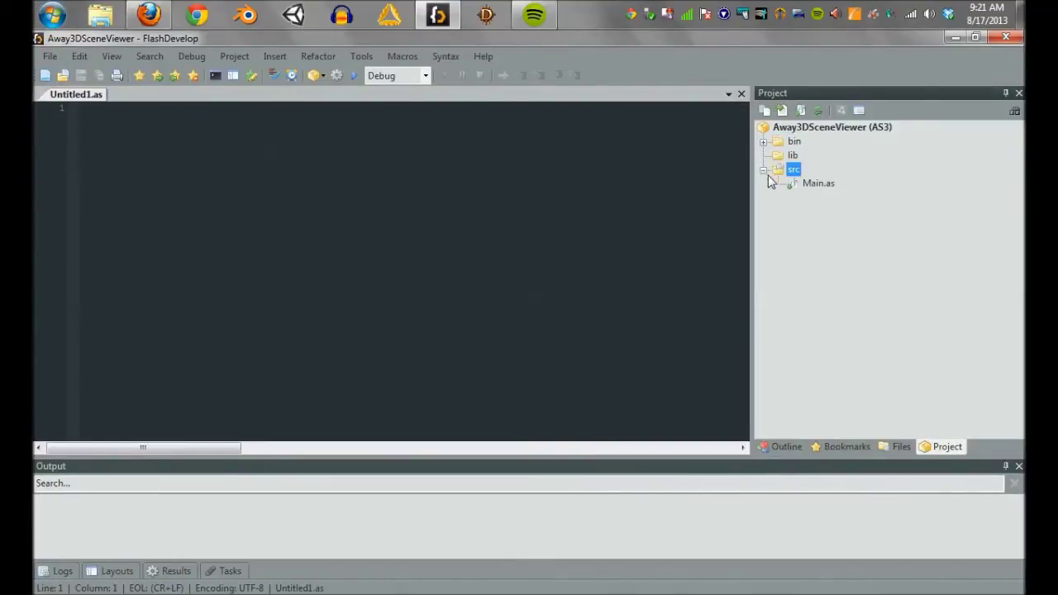
pyautogui.rightClick(822, 134)
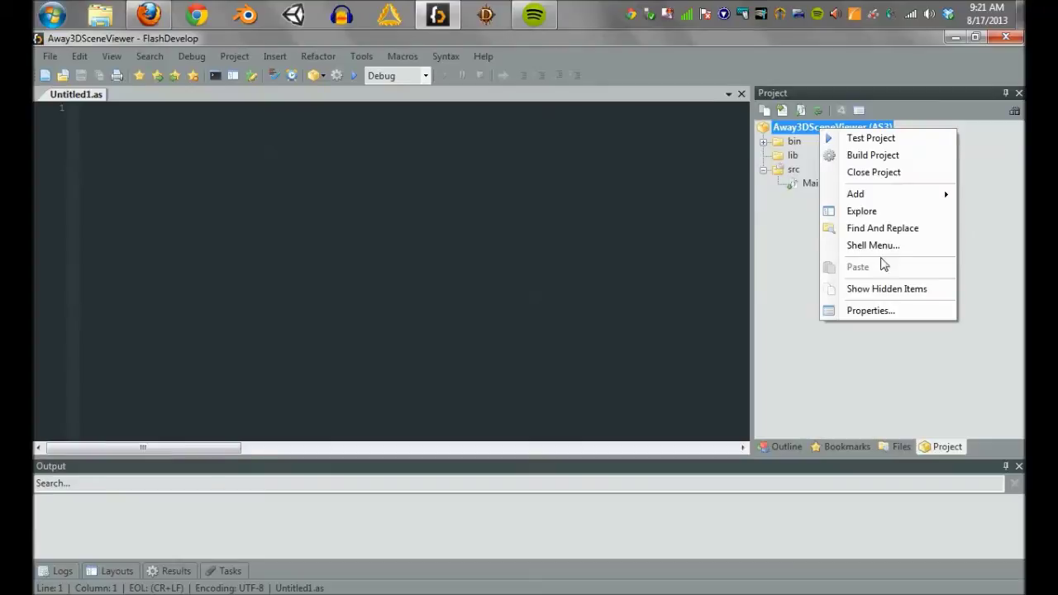
pyautogui.click(865, 310)
pyautogui.click(465, 169)
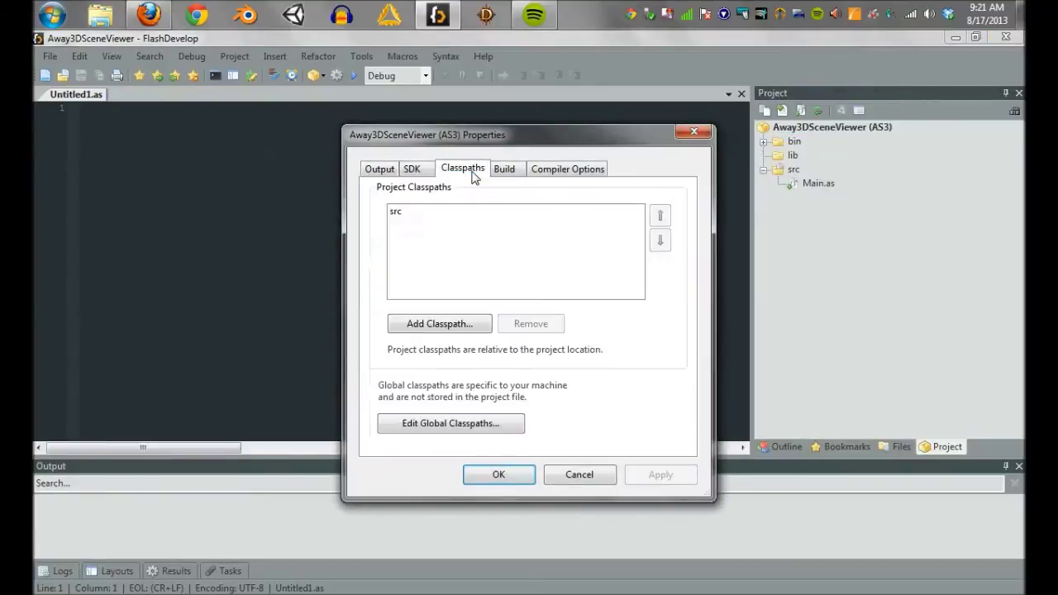
pyautogui.click(442, 327)
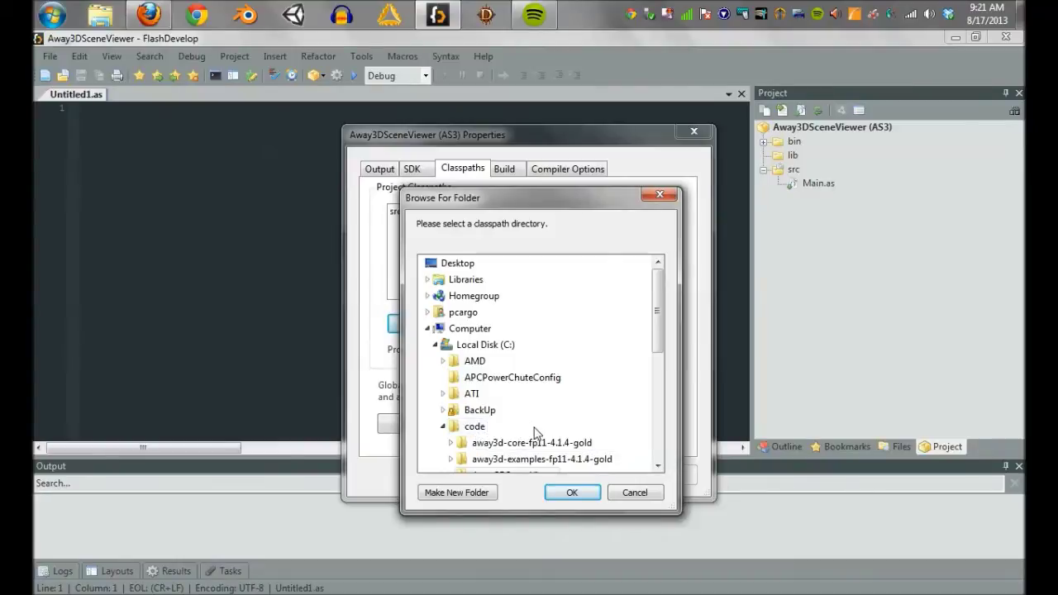
pyautogui.click(570, 442)
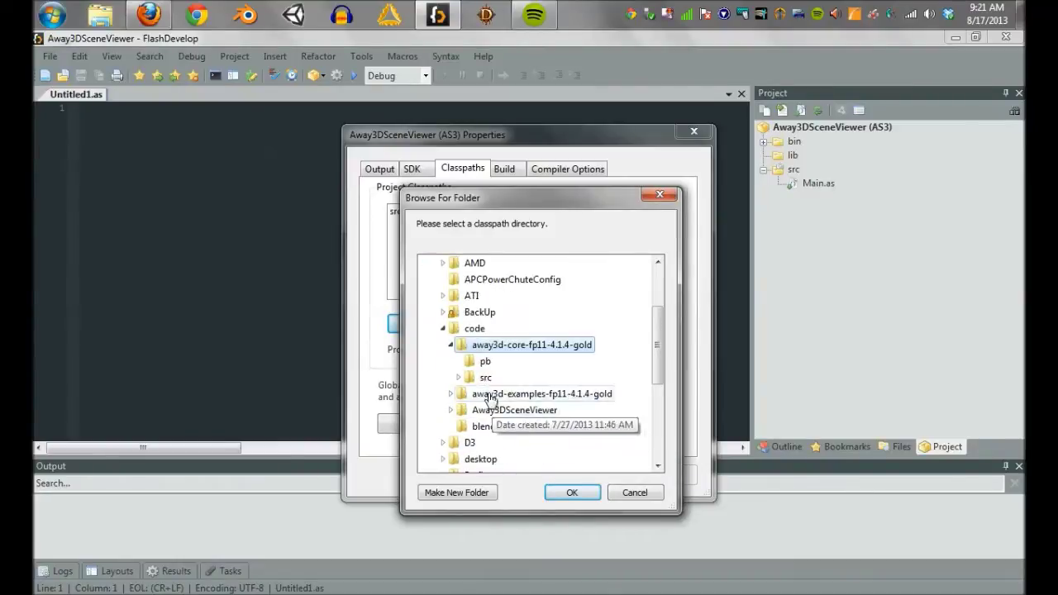
pyautogui.click(486, 378)
pyautogui.click(571, 491)
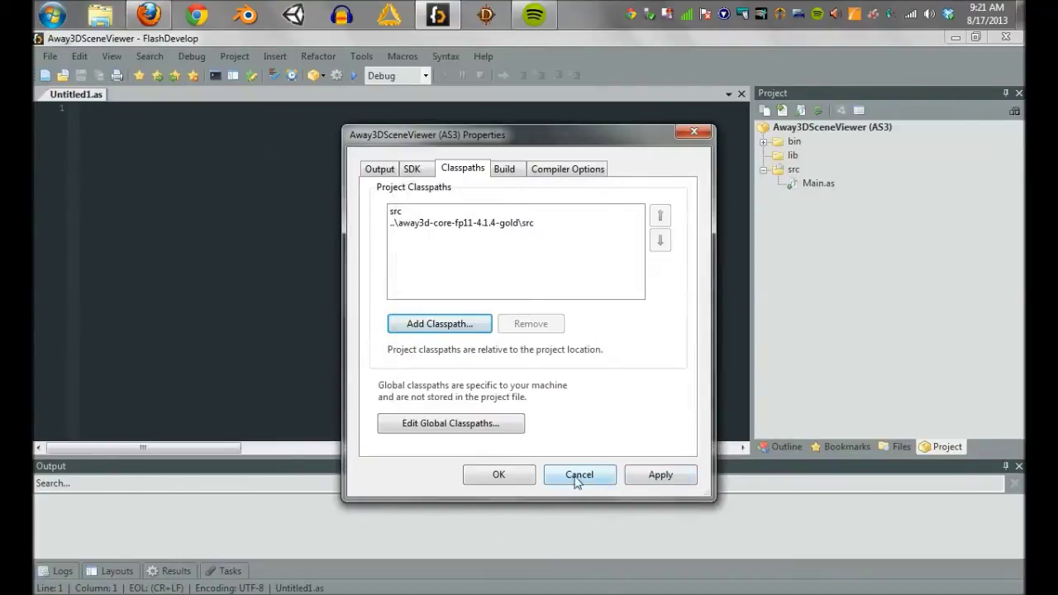
pyautogui.click(658, 481)
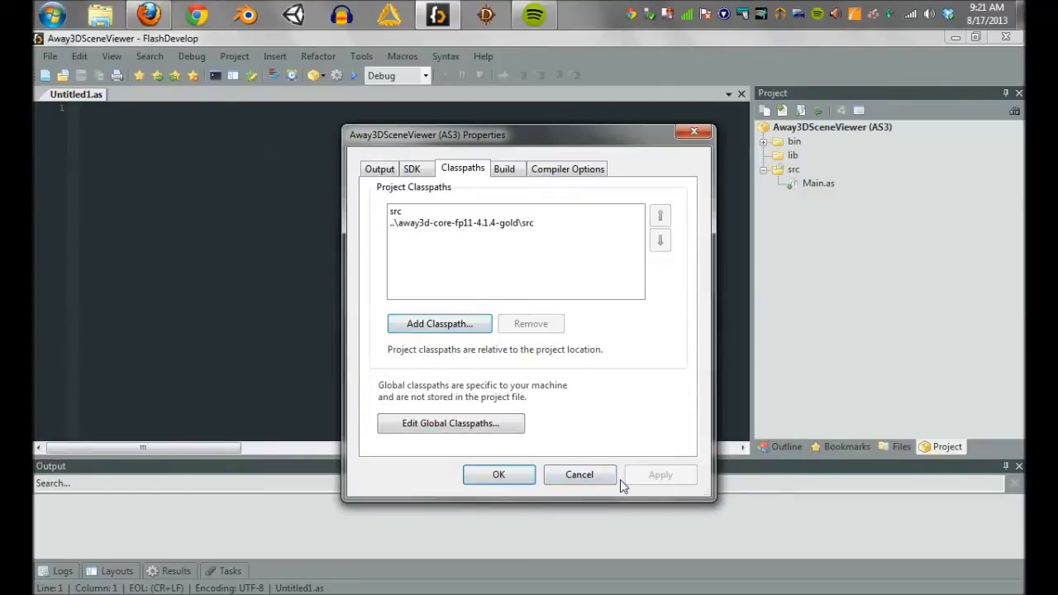
pyautogui.click(508, 475)
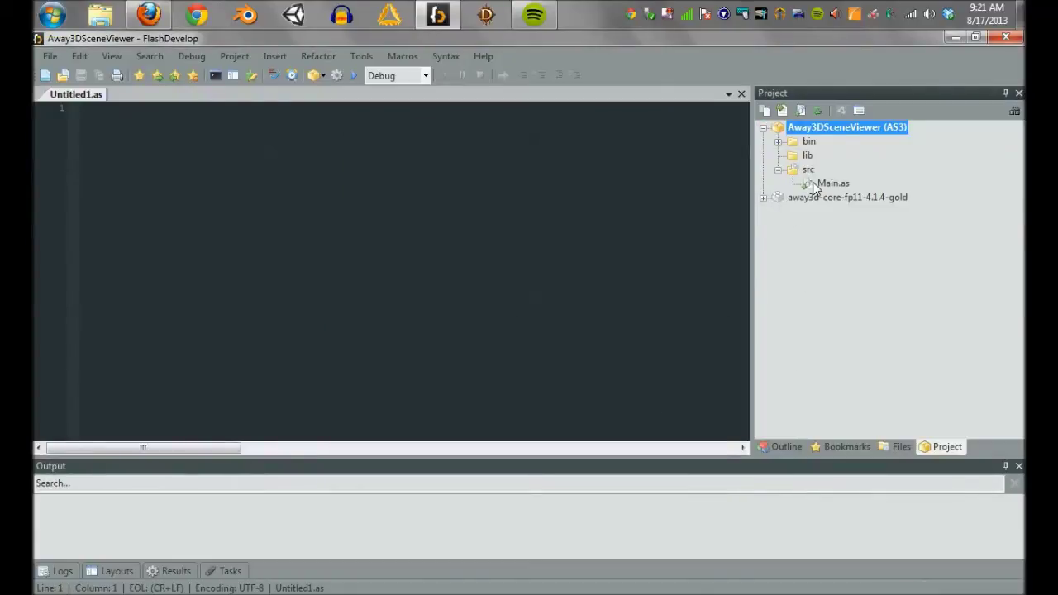
pyautogui.doubleClick(819, 184)
# Test-run the project to confirm an empty Flash Player window, then close it
pyautogui.click(443, 294)
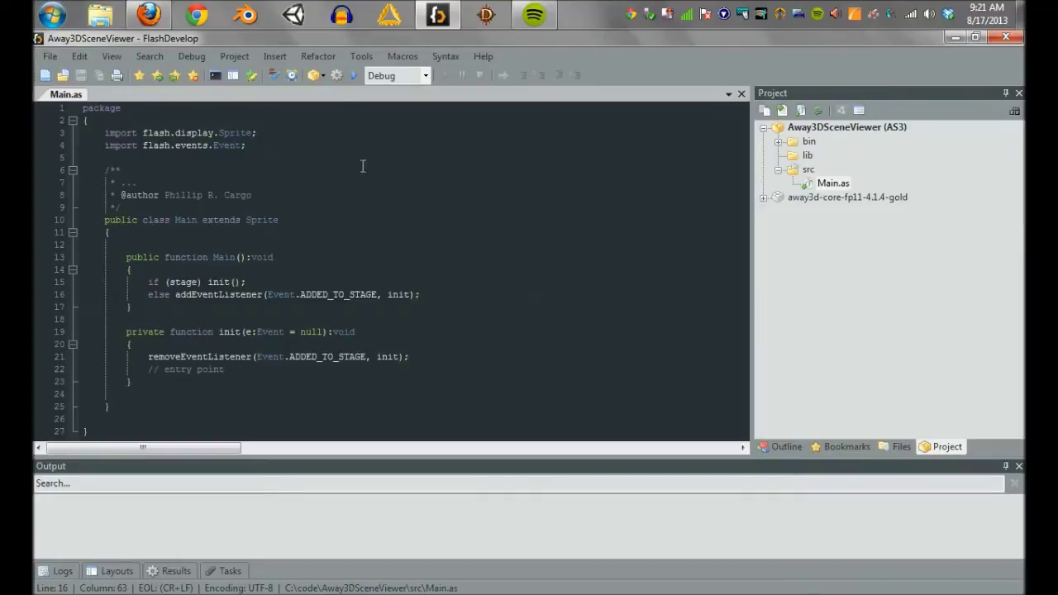
pyautogui.click(354, 76)
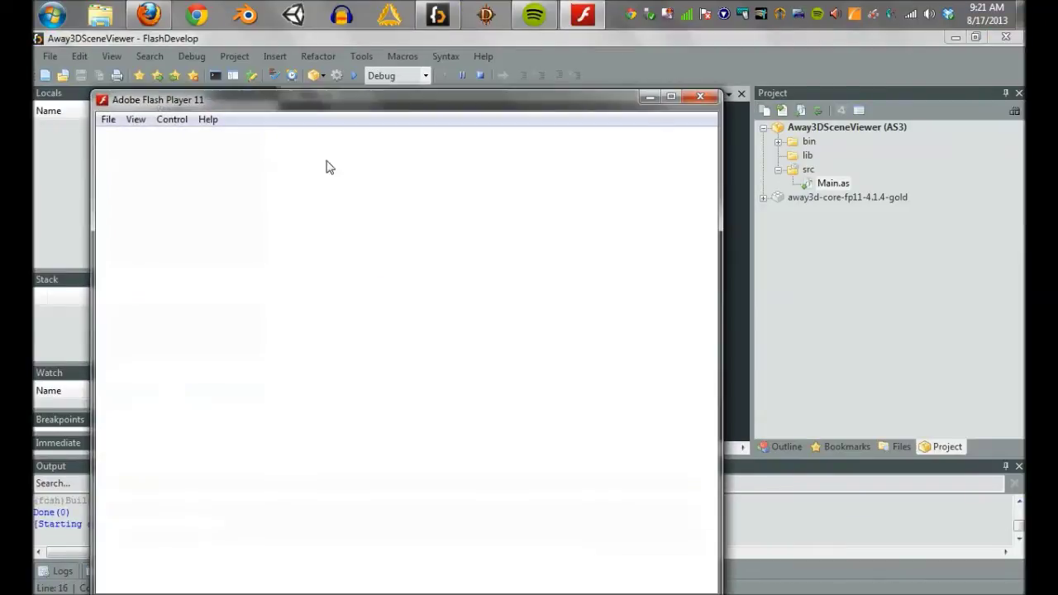
pyautogui.moveTo(358, 96); pyautogui.dragTo(777, 33)
pyautogui.click(795, 66)
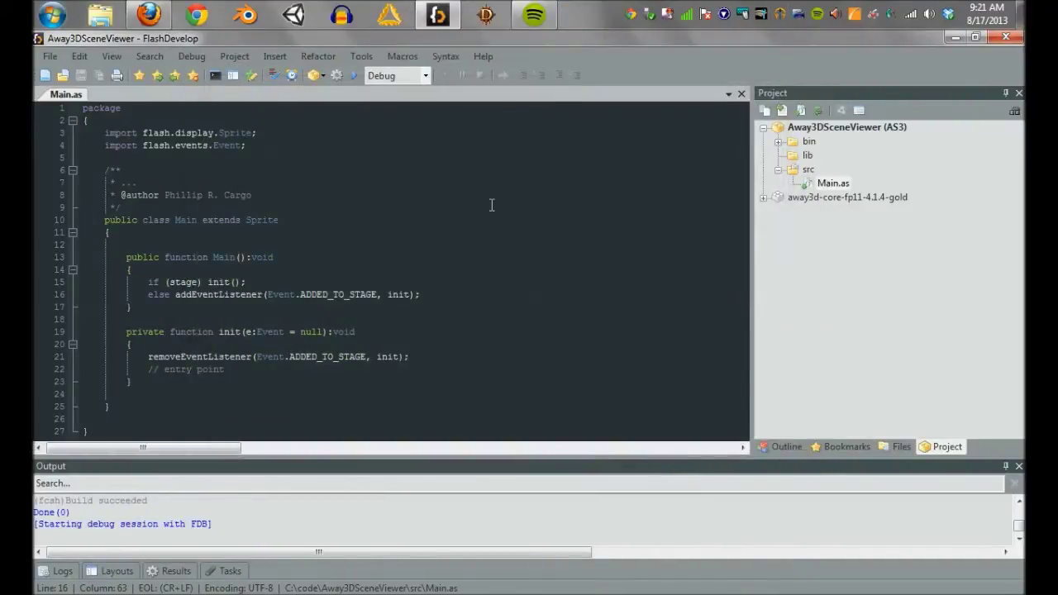
# Open block_plane_smooth.blend in Blender and view the airplane from the side
pyautogui.click(958, 37)
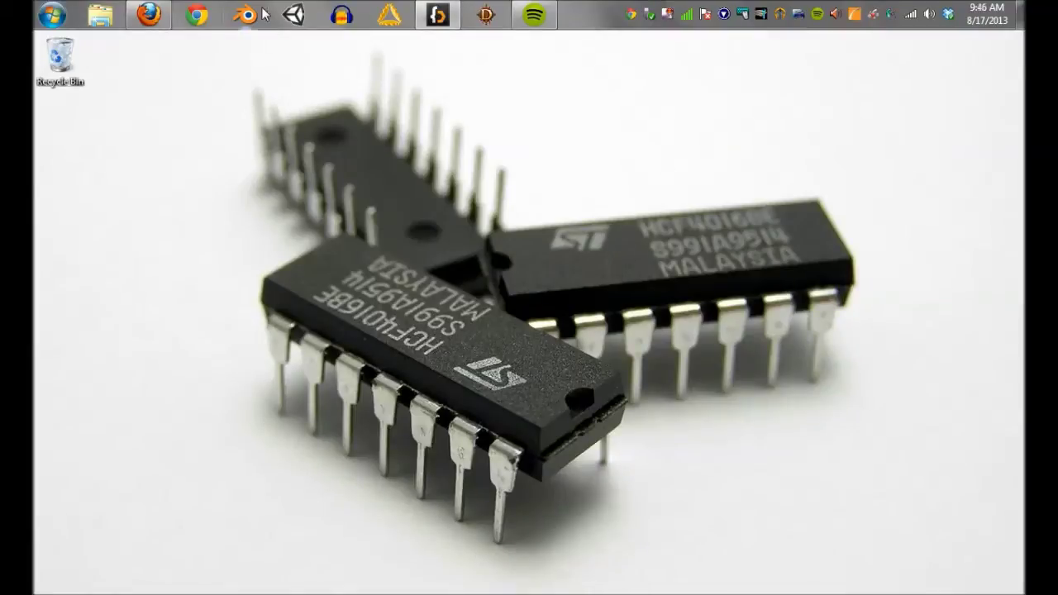
pyautogui.click(246, 14)
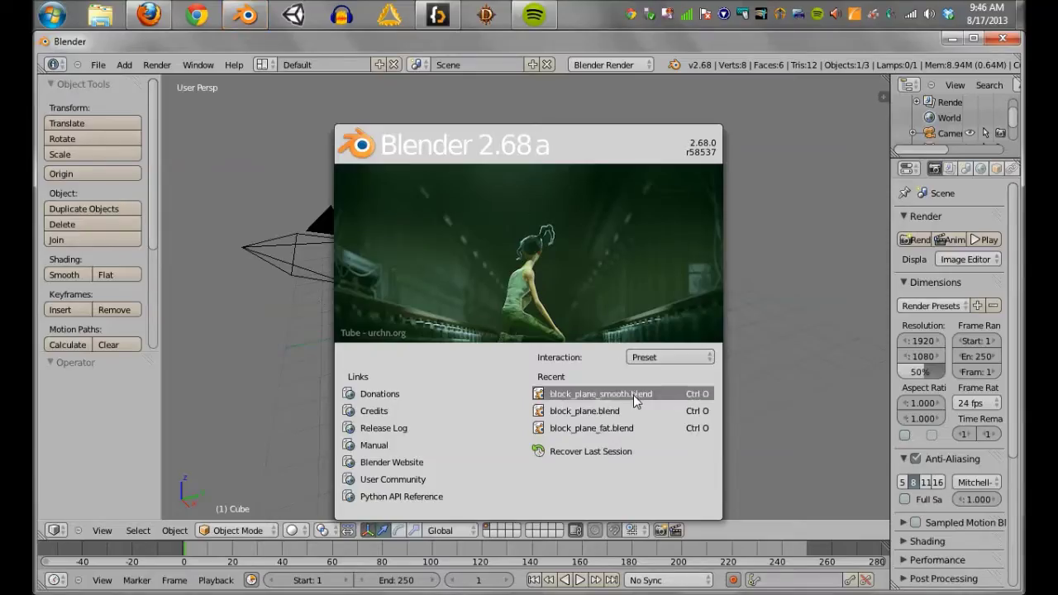
pyautogui.click(628, 395)
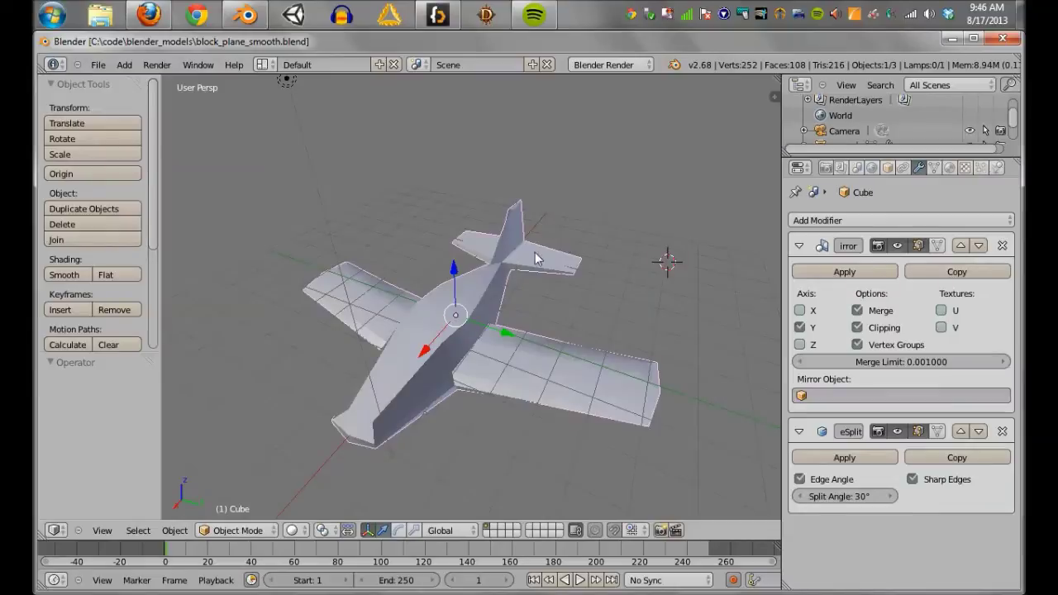
pyautogui.moveTo(602, 263); pyautogui.dragTo(251, 176, button='middle')
# Export the model as Wavefront OBJ into a new 'work' folder in code/Away3DSceneViewer
pyautogui.click(97, 65)
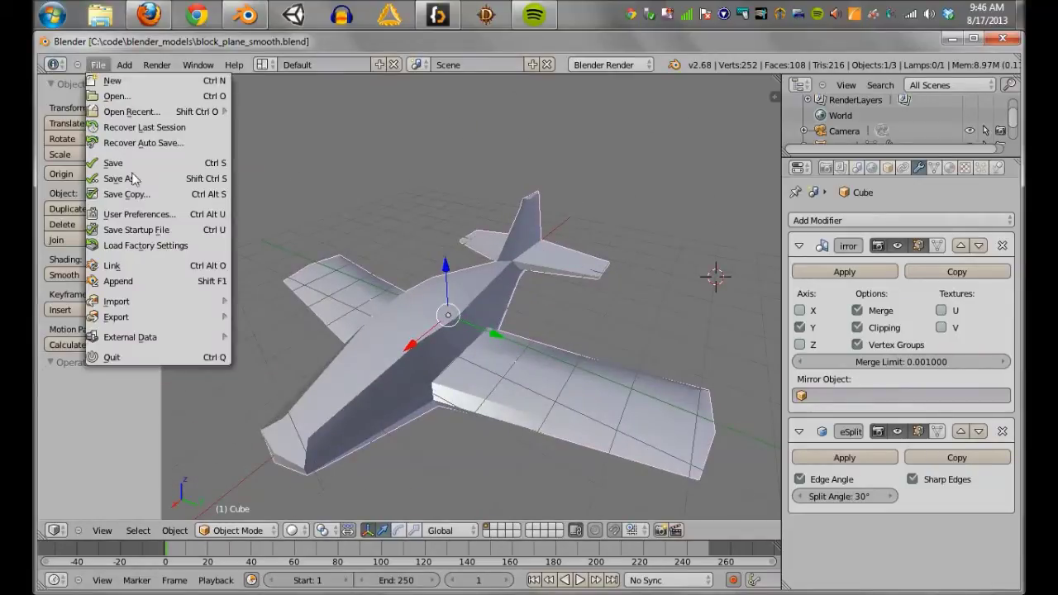
pyautogui.moveTo(145, 320)
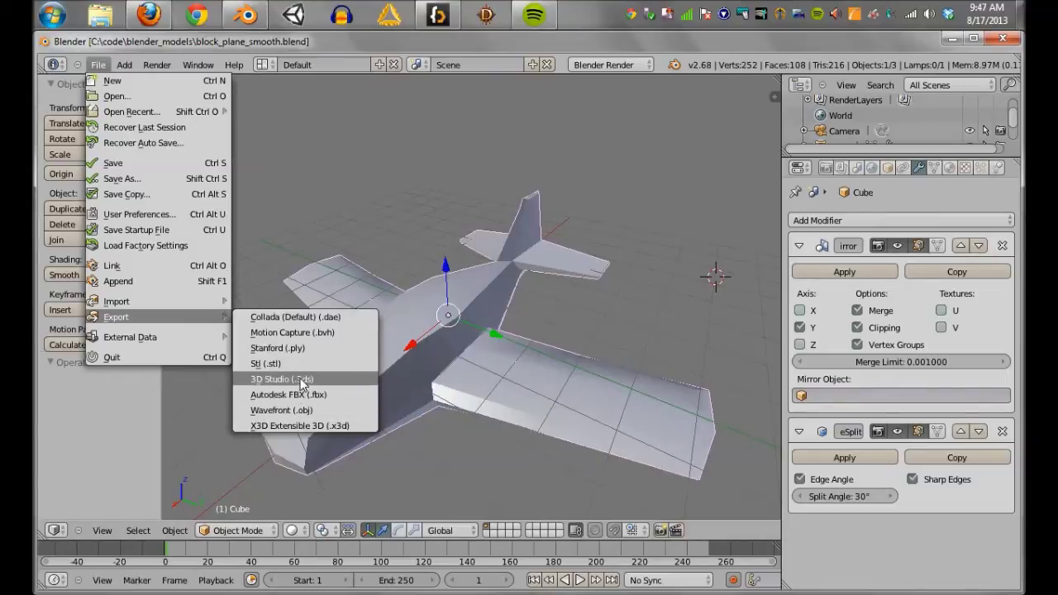
pyautogui.click(281, 410)
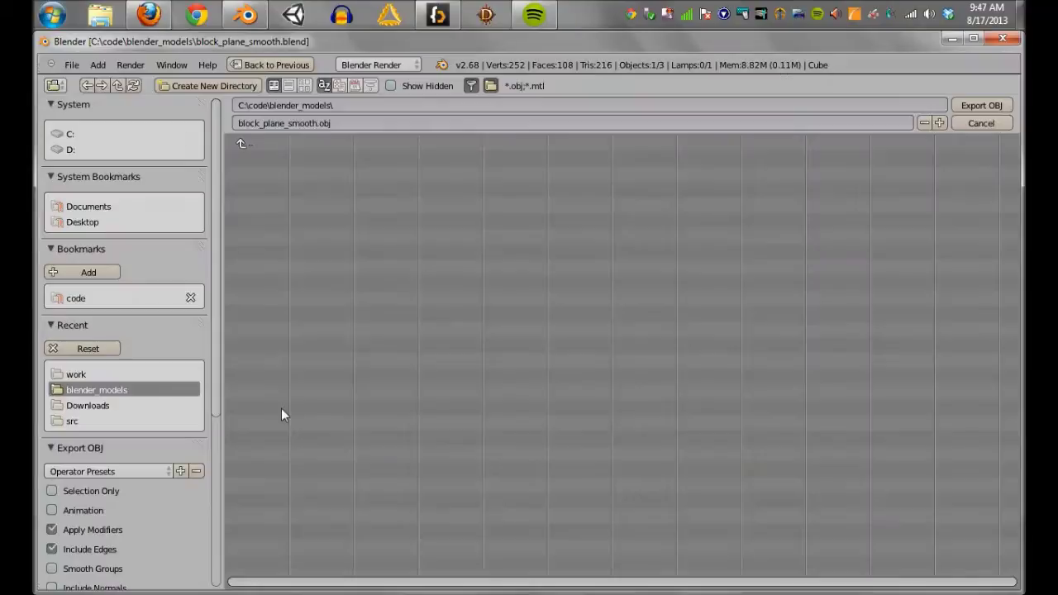
pyautogui.click(107, 294)
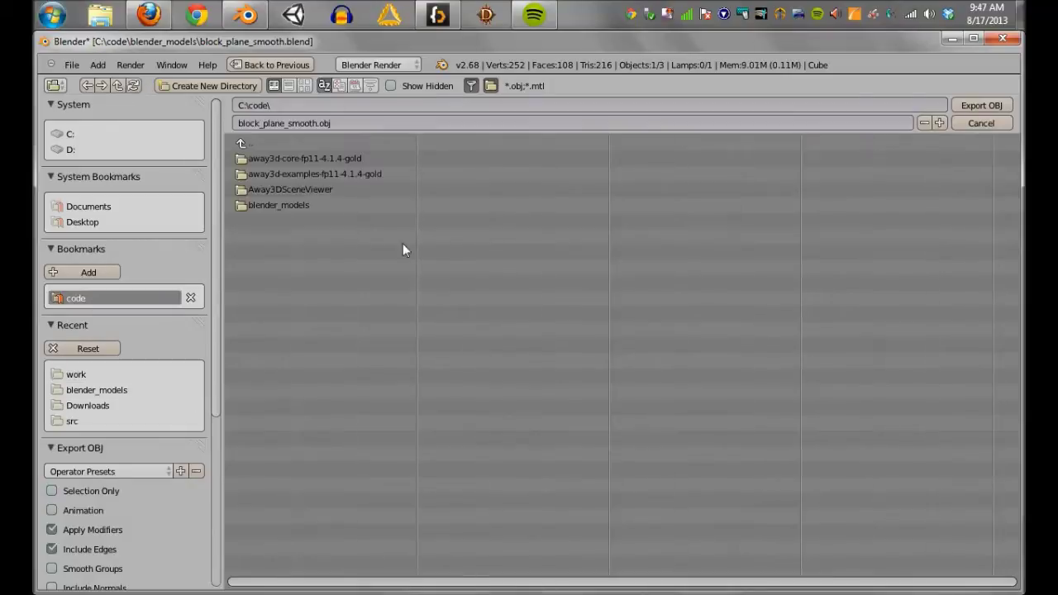
pyautogui.click(304, 190)
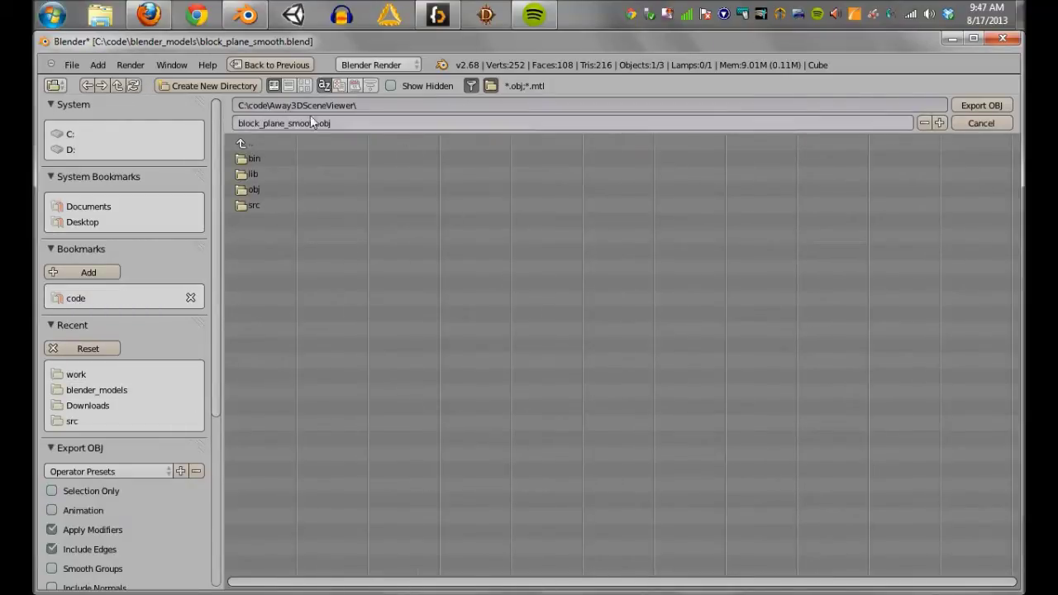
pyautogui.click(224, 86)
pyautogui.click(222, 91)
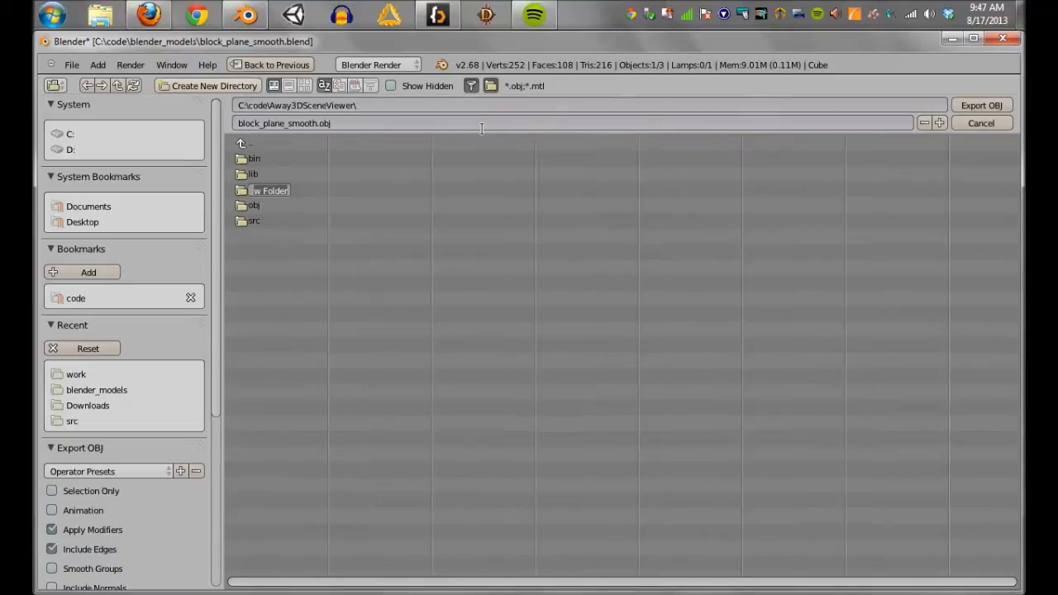
pyautogui.write('work')
pyautogui.press('Return')
pyautogui.click(252, 221)
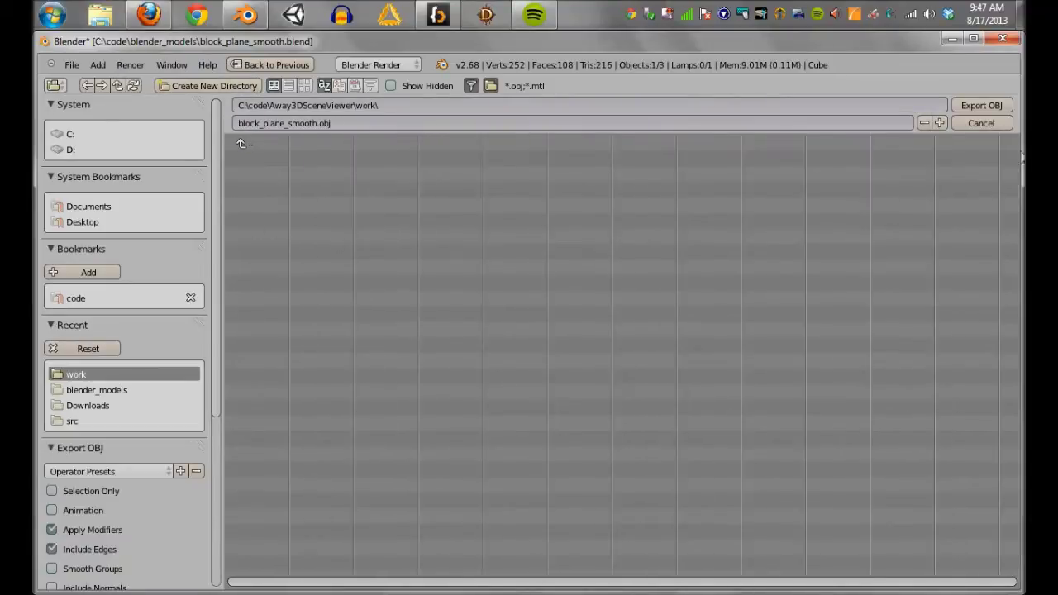
pyautogui.click(987, 107)
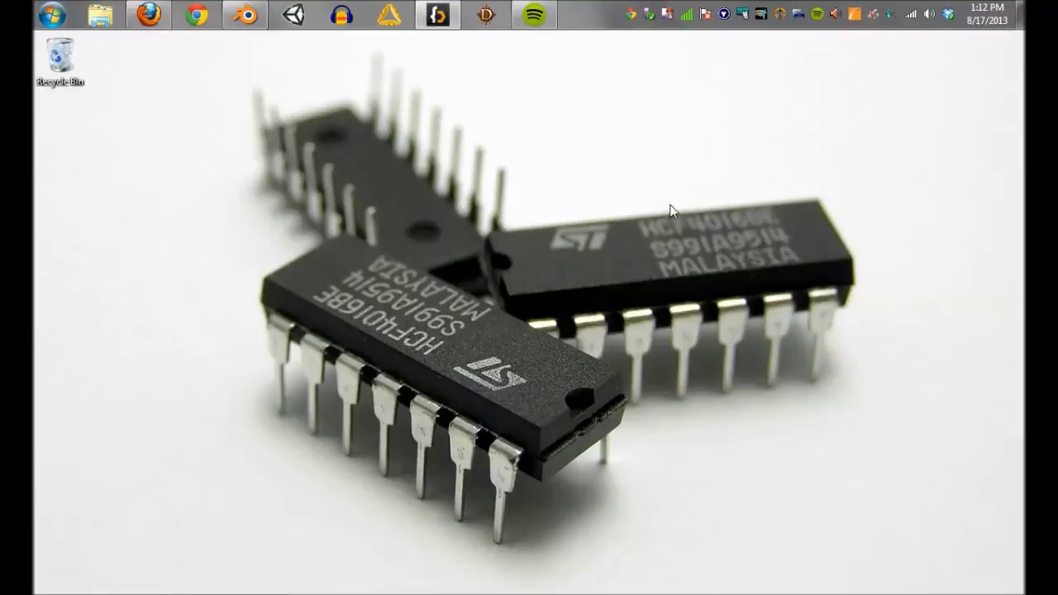
# Launch Away Builder maximized and import work/block_plane_smooth.obj
pyautogui.click(389, 14)
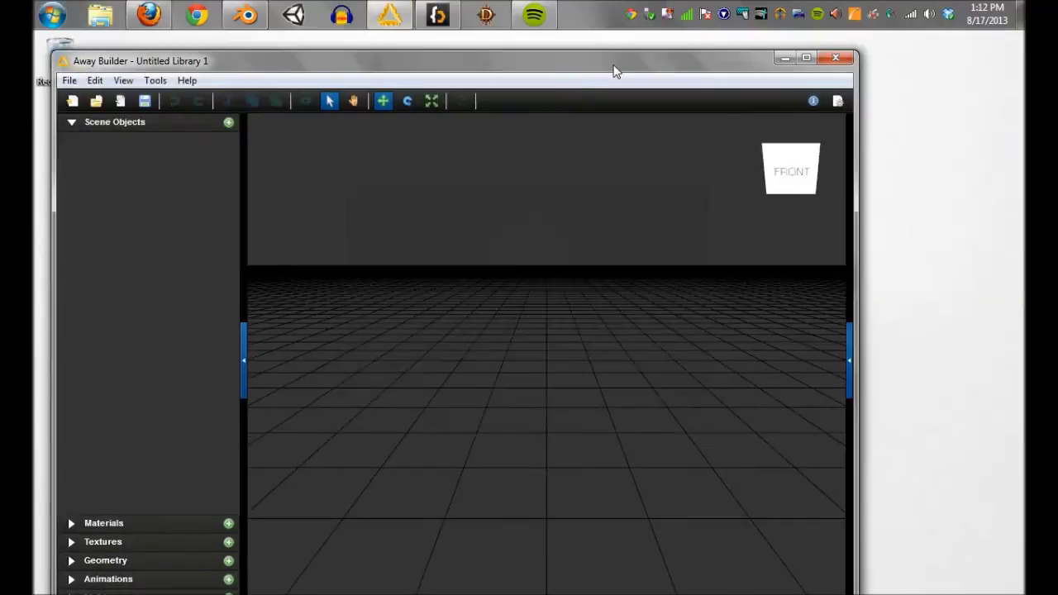
pyautogui.doubleClick(616, 65)
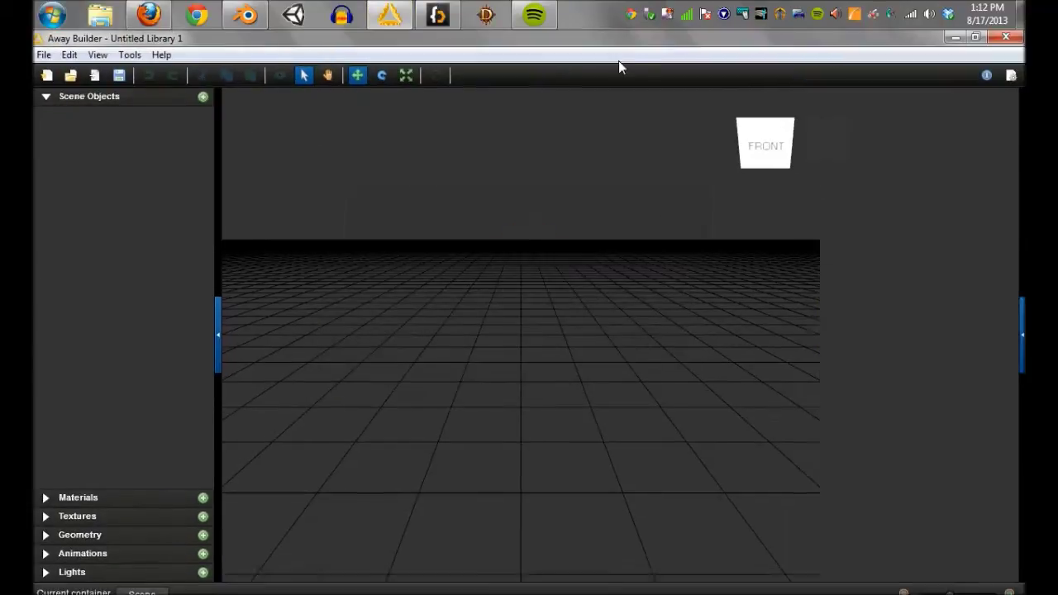
pyautogui.click(44, 55)
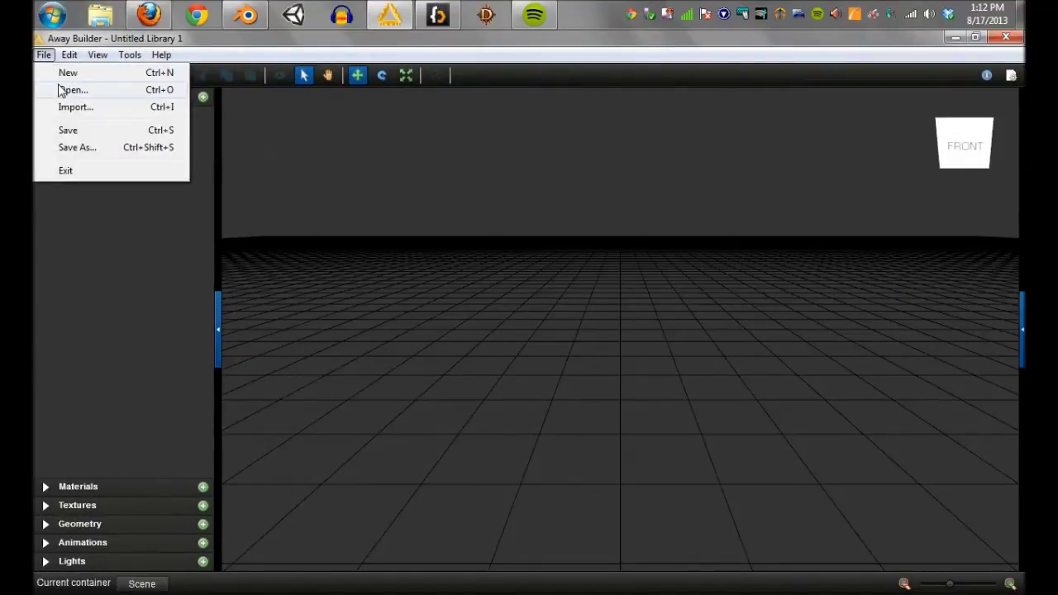
pyautogui.click(61, 108)
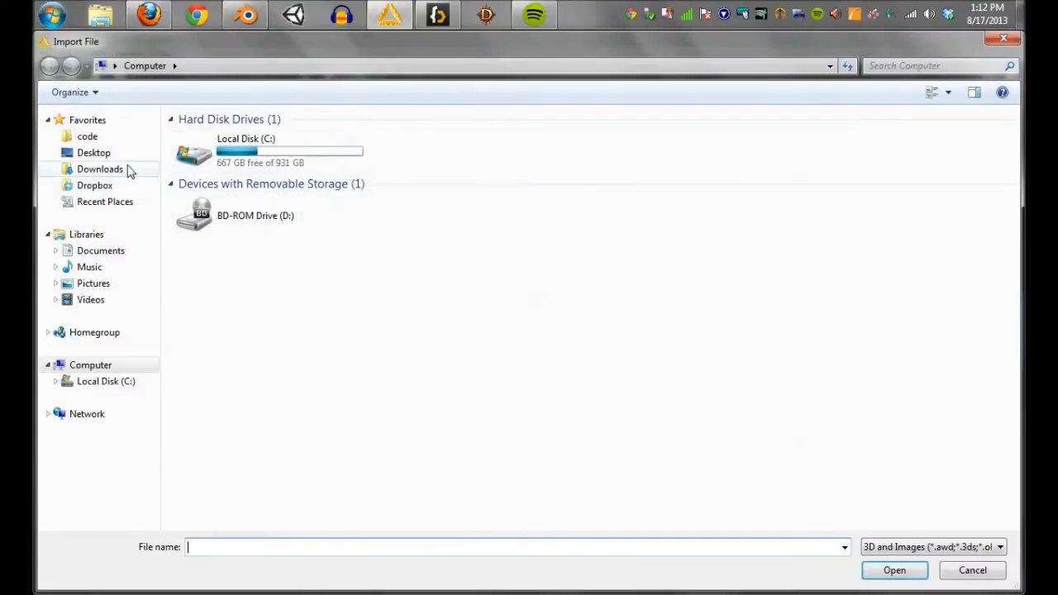
pyautogui.click(87, 137)
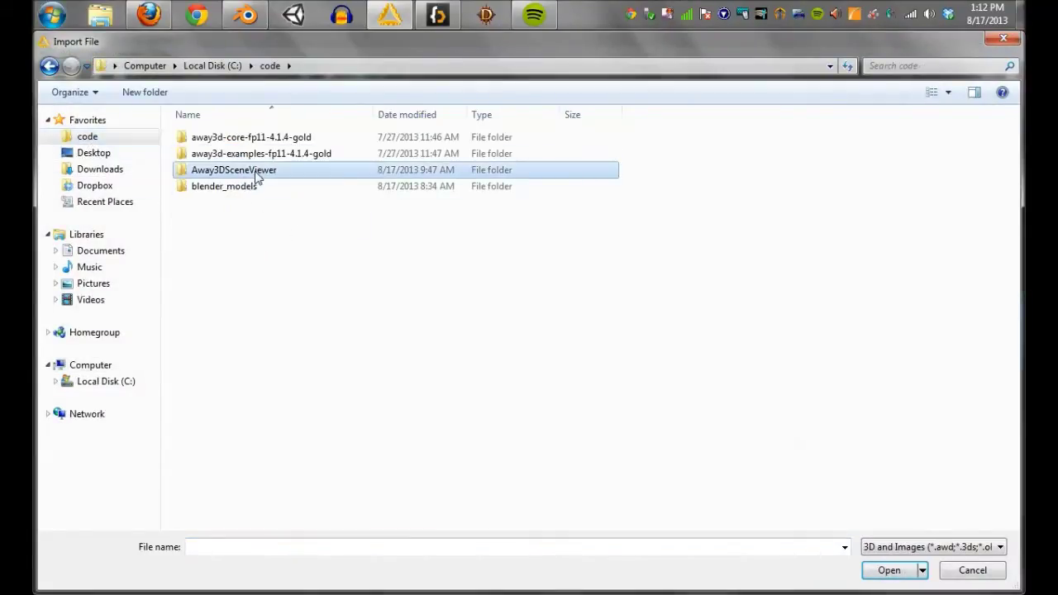
pyautogui.doubleClick(215, 170)
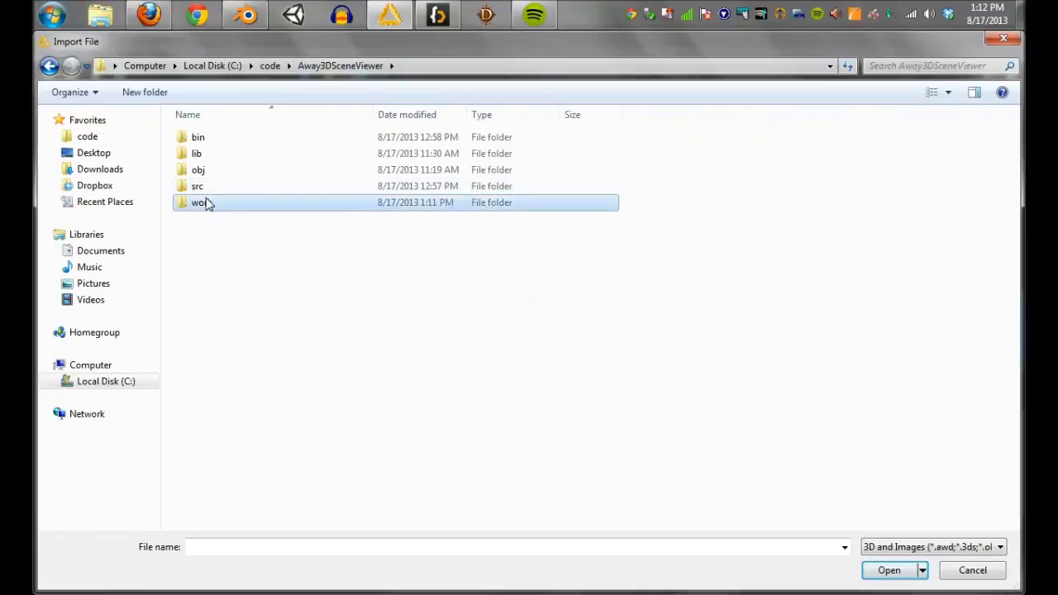
pyautogui.doubleClick(201, 202)
pyautogui.doubleClick(215, 161)
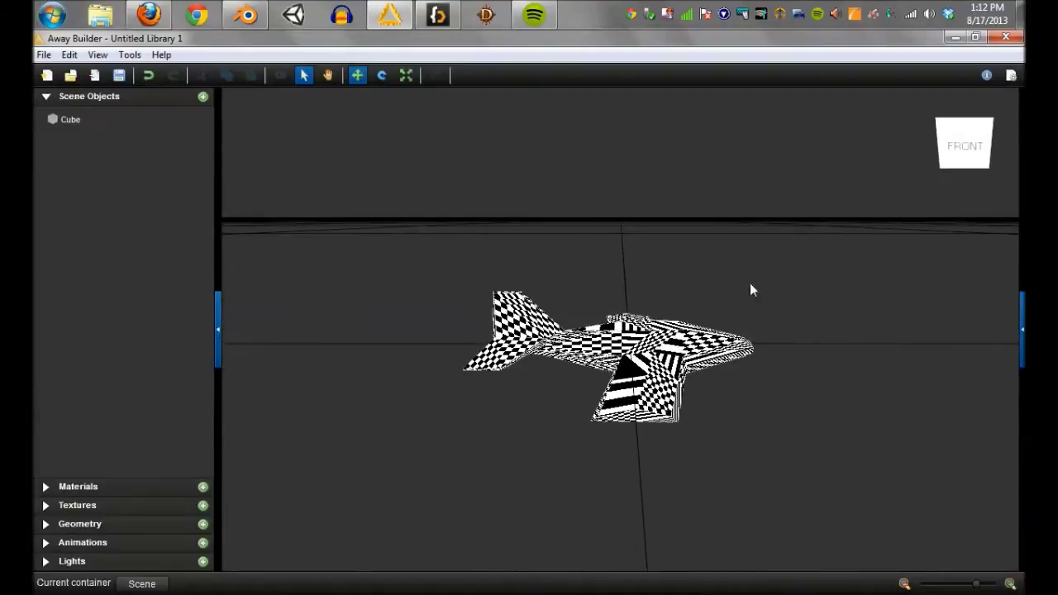
pyautogui.moveTo(751, 289); pyautogui.dragTo(703, 271, button='middle')
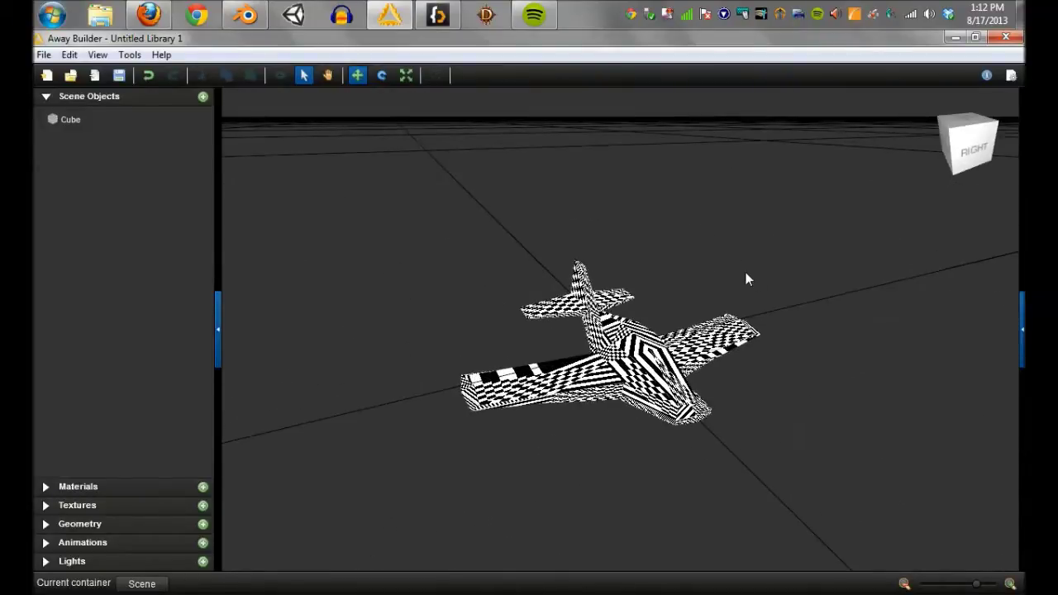
# Set the Cube mesh's SubMesh 1 material to null
pyautogui.click(617, 360)
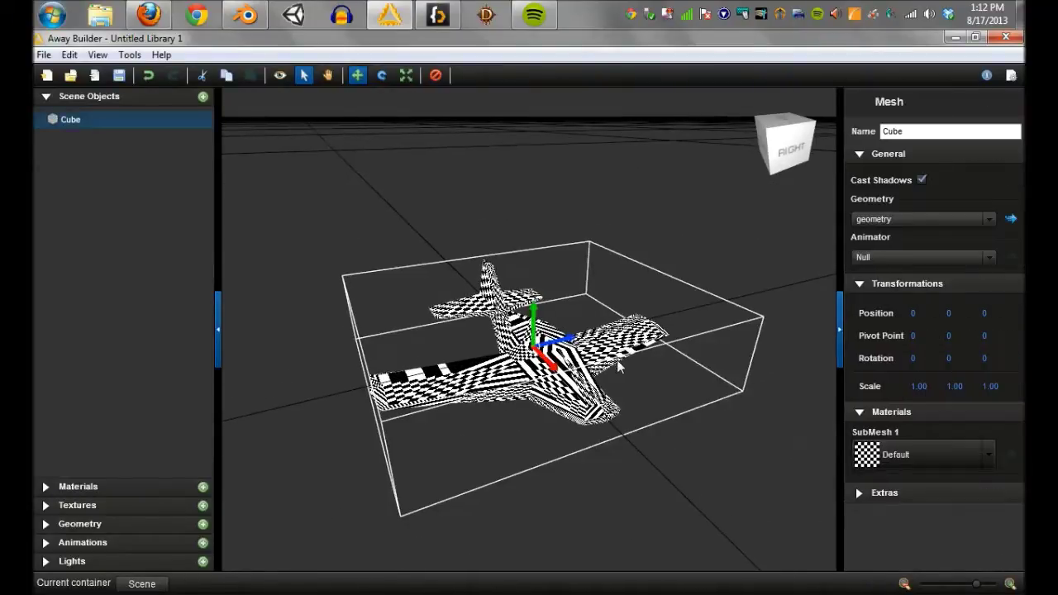
pyautogui.click(939, 453)
pyautogui.click(894, 515)
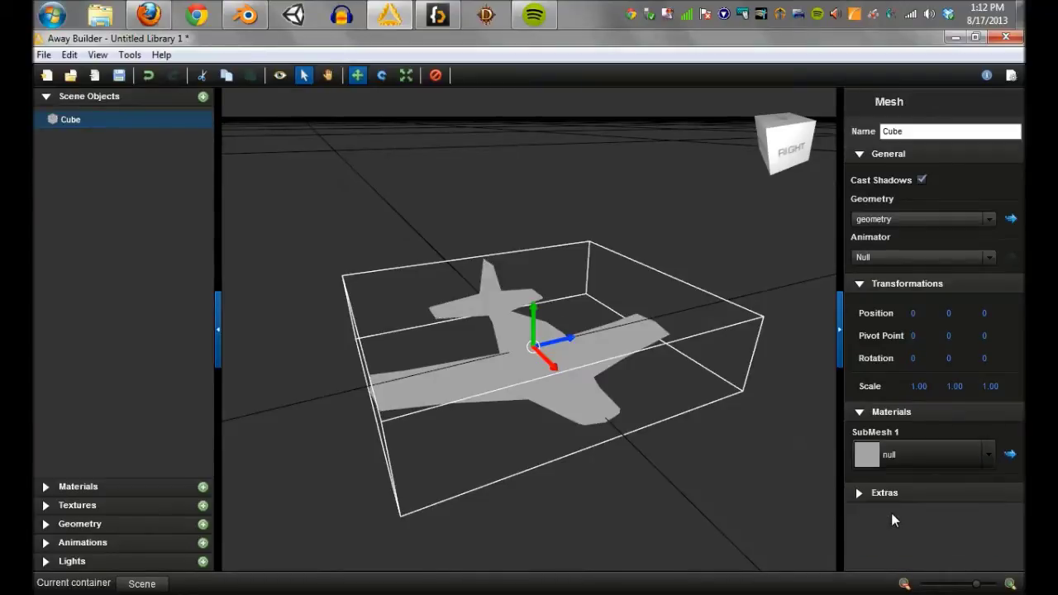
pyautogui.moveTo(610, 483); pyautogui.dragTo(635, 510)
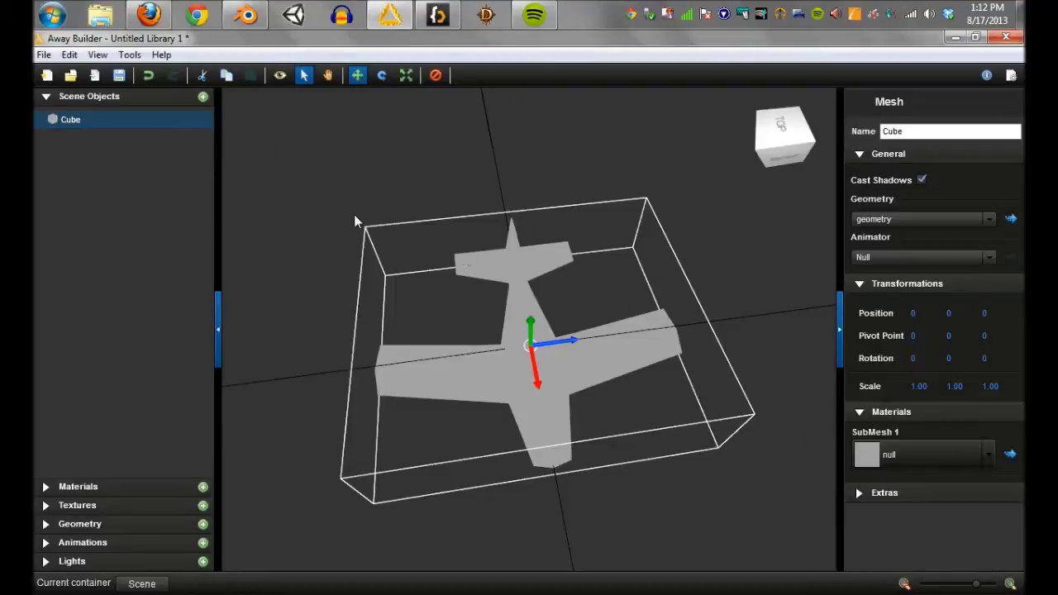
# Add a directional light and a point light, rotating the first and moving the second along z
pyautogui.click(85, 96)
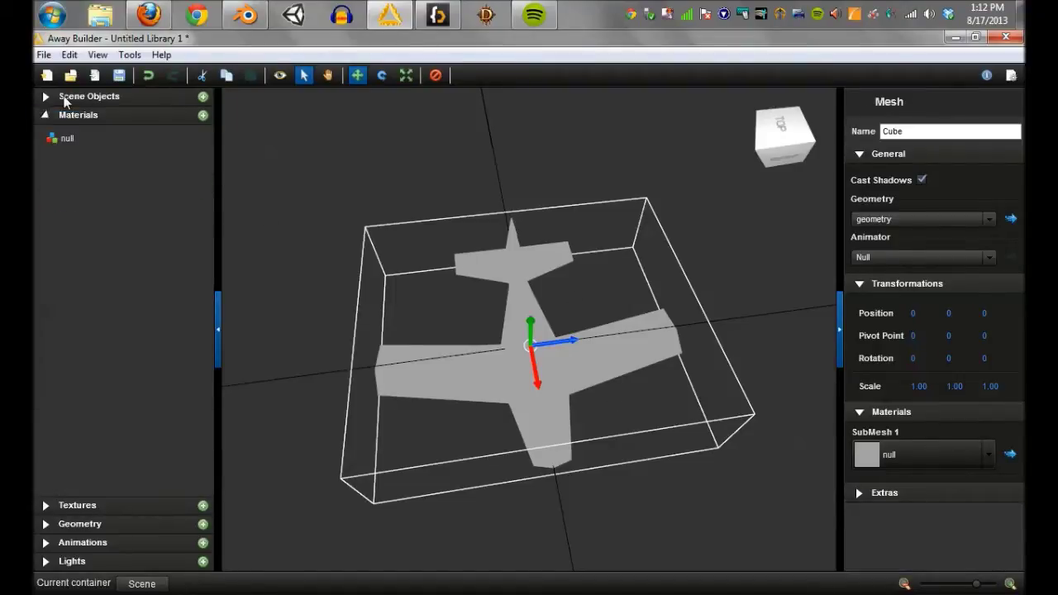
pyautogui.click(139, 564)
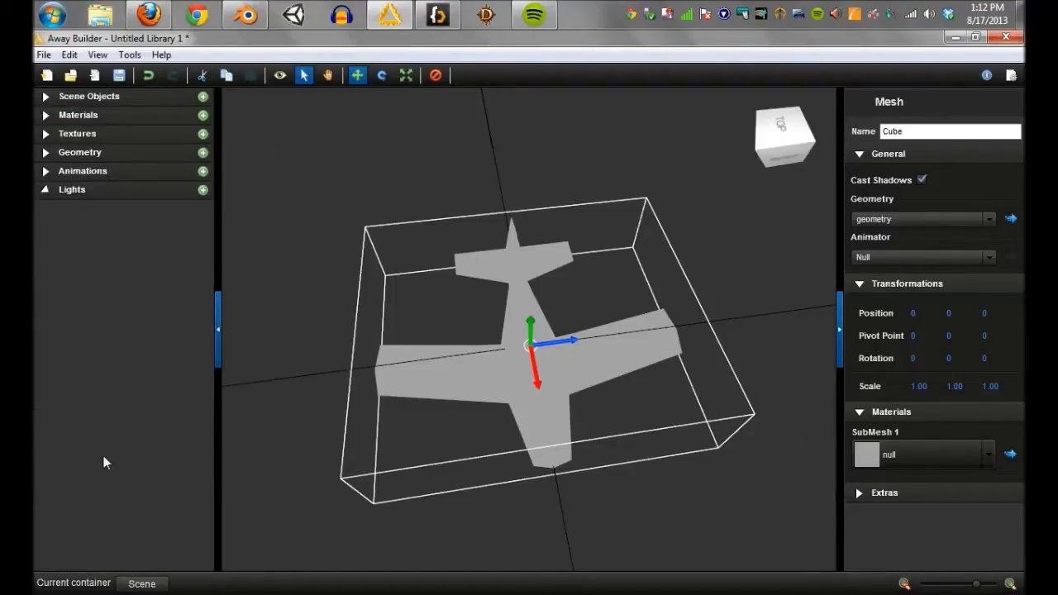
pyautogui.click(203, 189)
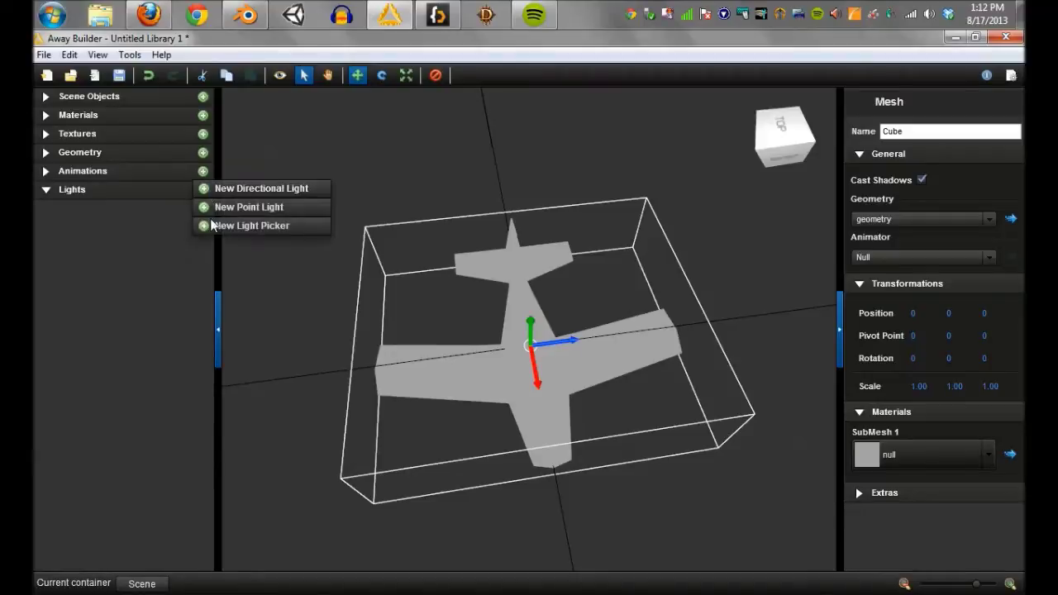
pyautogui.click(299, 193)
pyautogui.moveTo(524, 341); pyautogui.dragTo(616, 366)
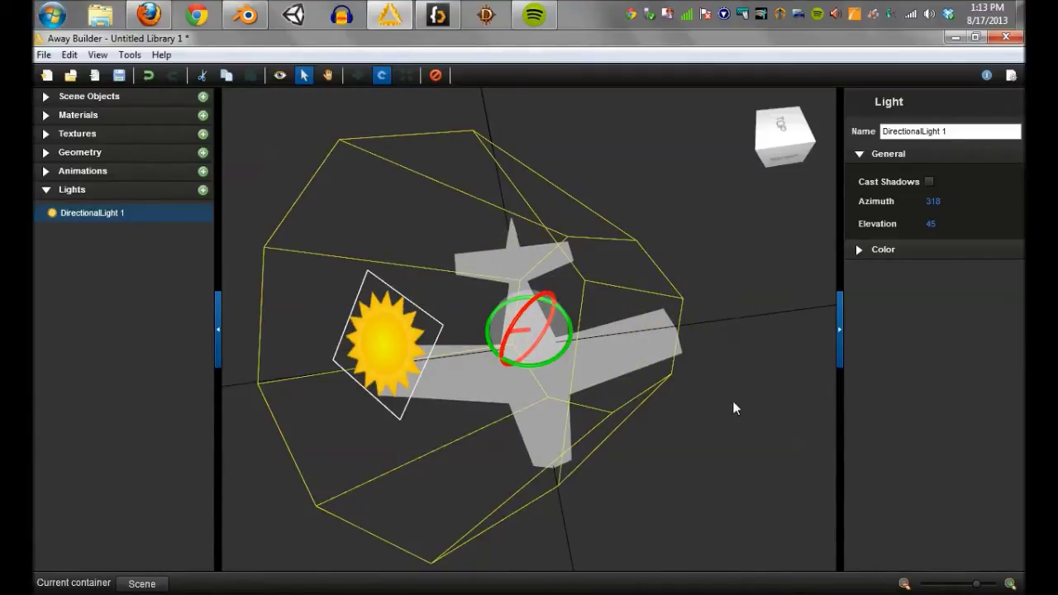
pyautogui.click(203, 190)
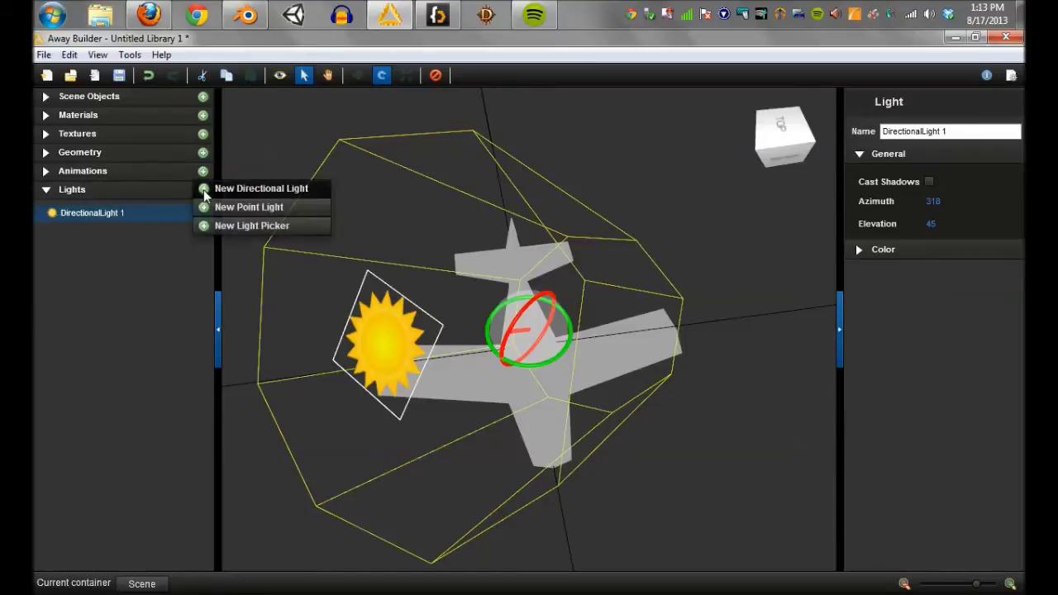
pyautogui.click(225, 206)
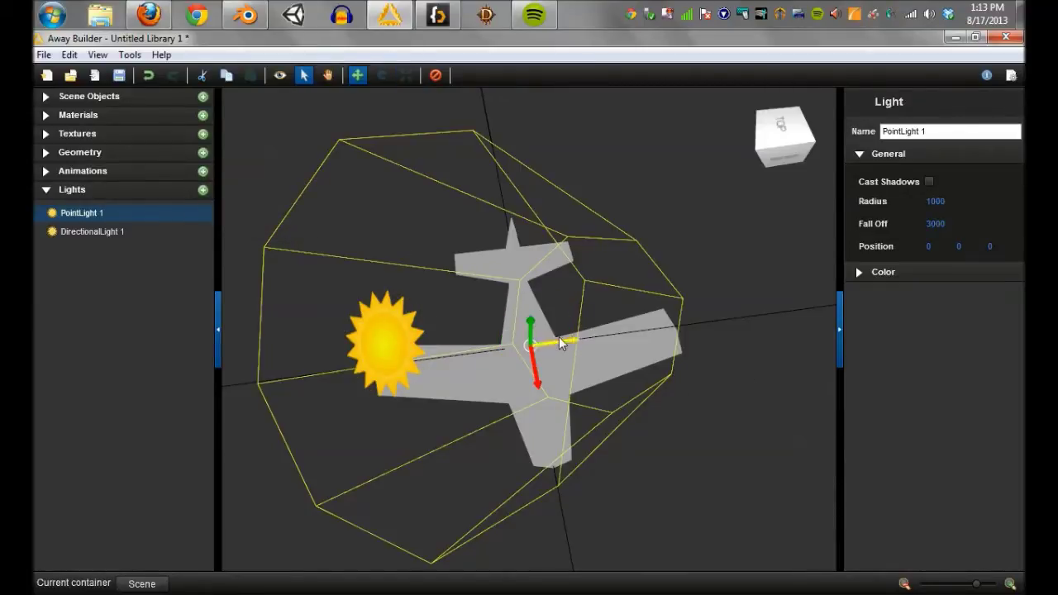
pyautogui.moveTo(561, 341); pyautogui.dragTo(728, 331)
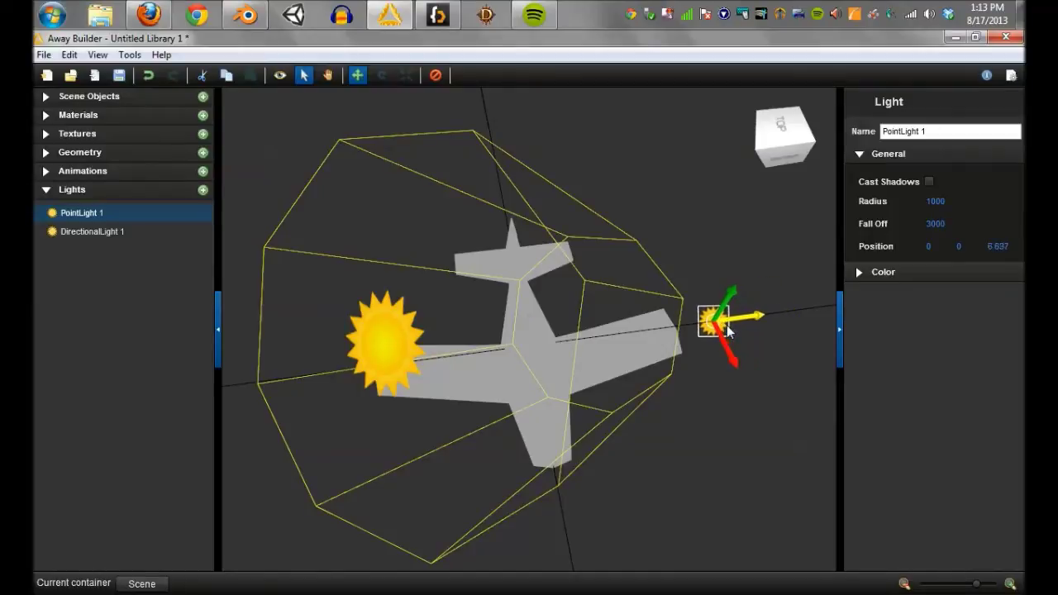
# Add Light Picker 1 and place PointLight 1 and DirectionalLight 1 inside it
pyautogui.click(203, 191)
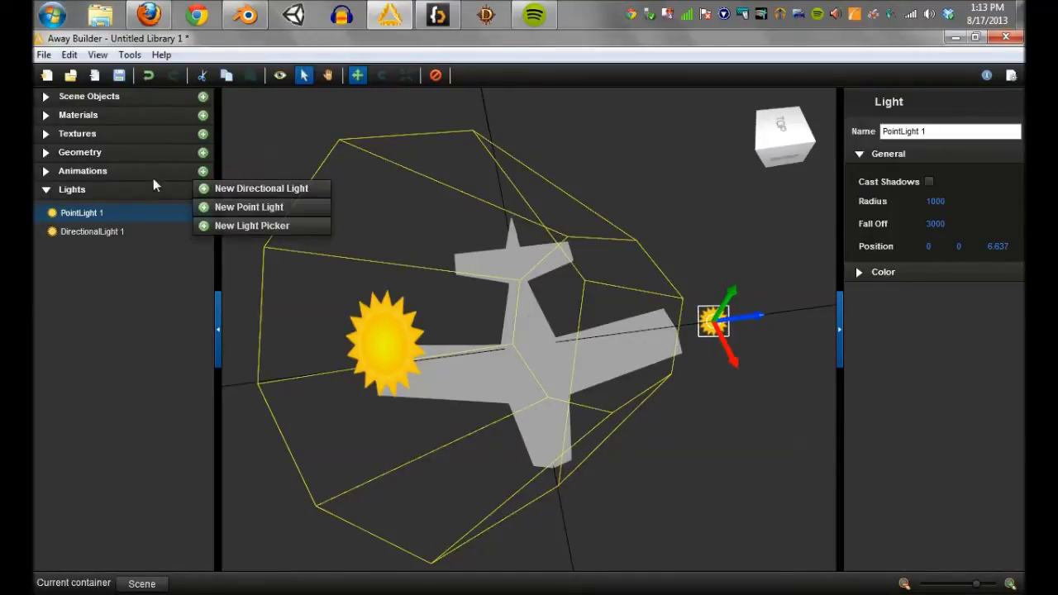
pyautogui.click(224, 231)
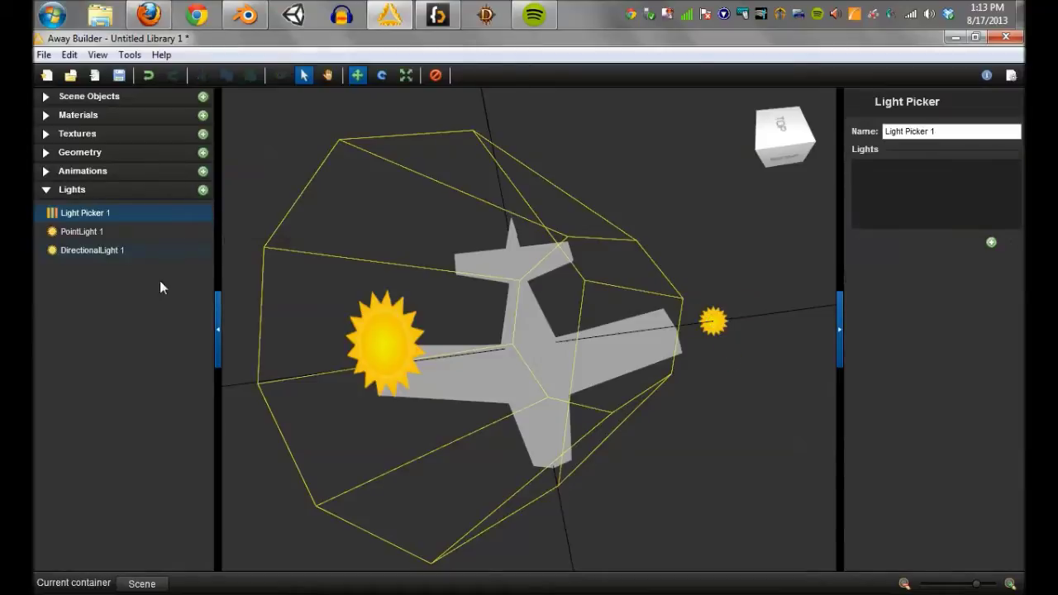
pyautogui.click(111, 230)
pyautogui.keyDown('shift'); pyautogui.click(99, 248); pyautogui.keyUp('shift')
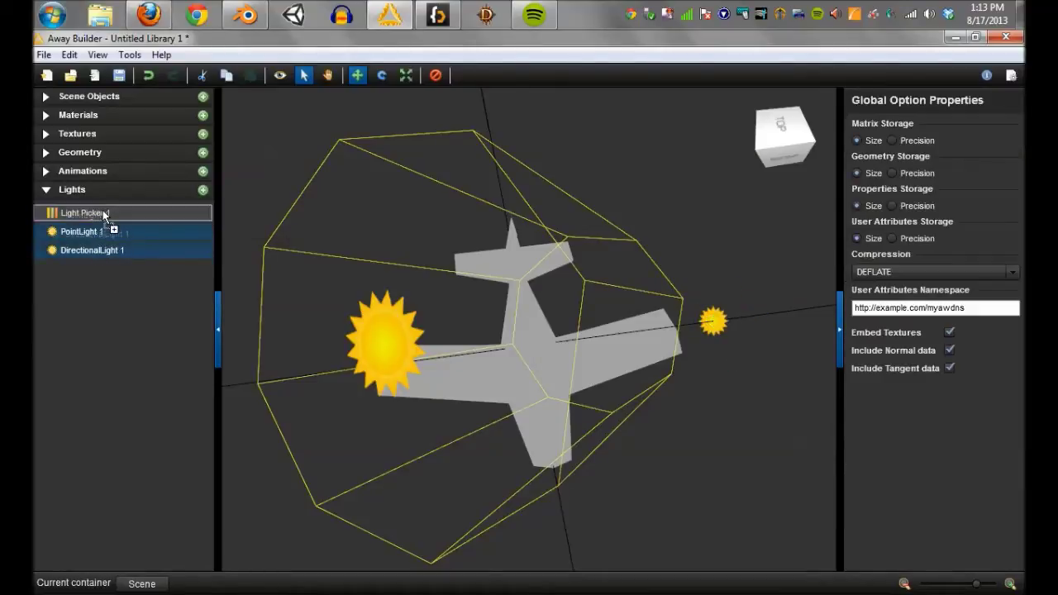
pyautogui.moveTo(103, 214); pyautogui.dragTo(104, 215)
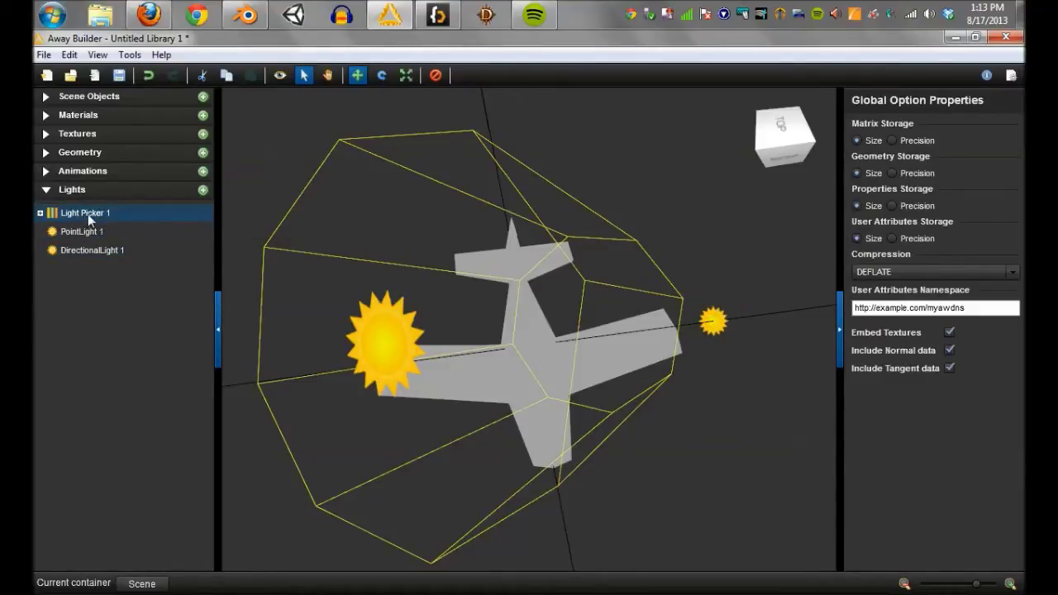
# Set the plane submesh material's light picker to Light Picker 1
pyautogui.click(537, 371)
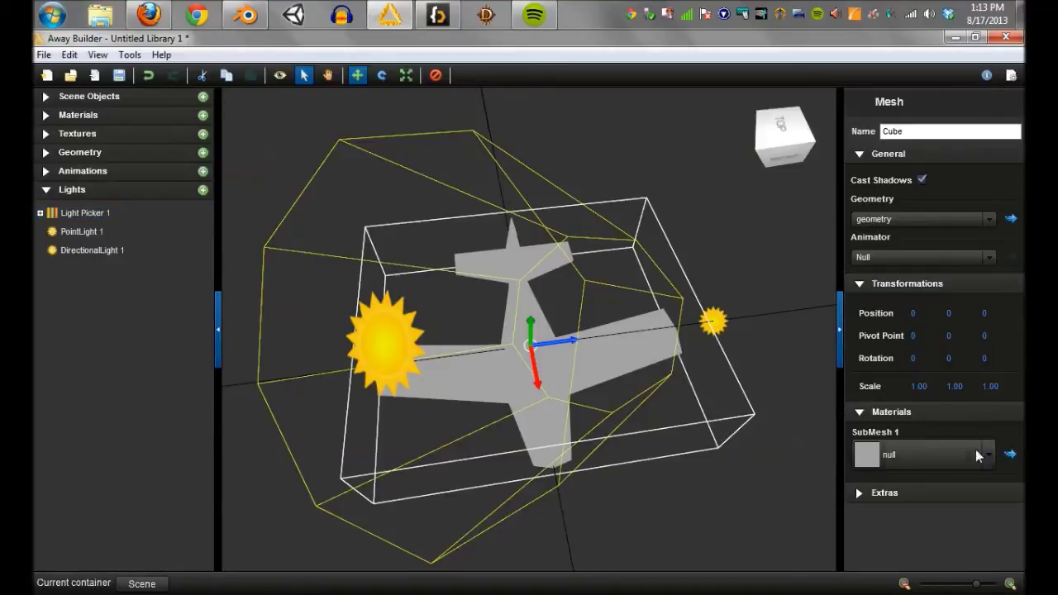
pyautogui.click(1010, 453)
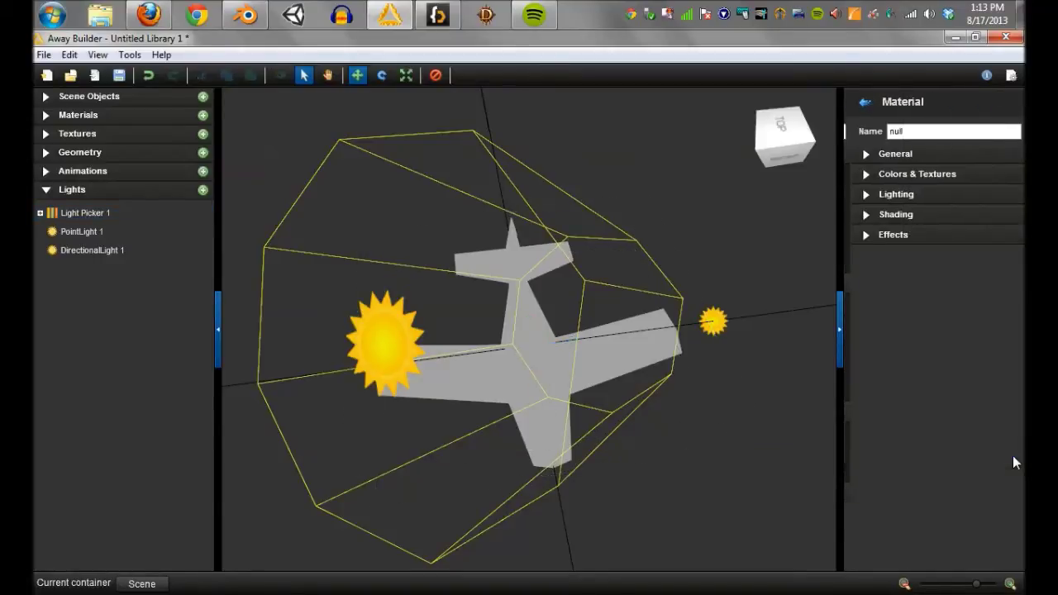
pyautogui.click(883, 192)
pyautogui.click(895, 232)
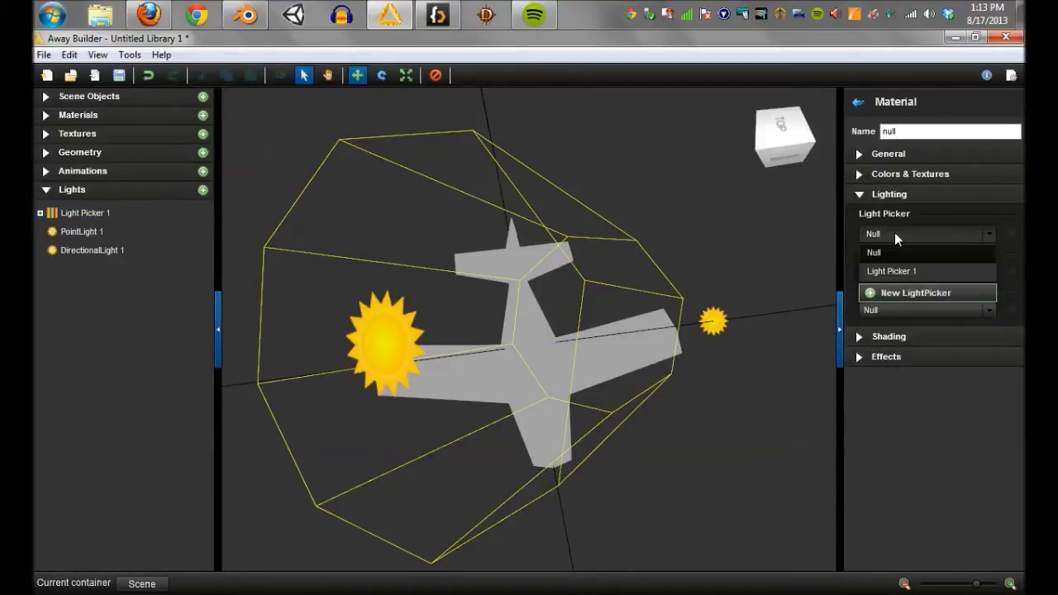
pyautogui.click(892, 271)
pyautogui.moveTo(708, 445); pyautogui.dragTo(731, 409)
# Move PointLight 1 down below the plane and sideways along X
pyautogui.click(741, 404)
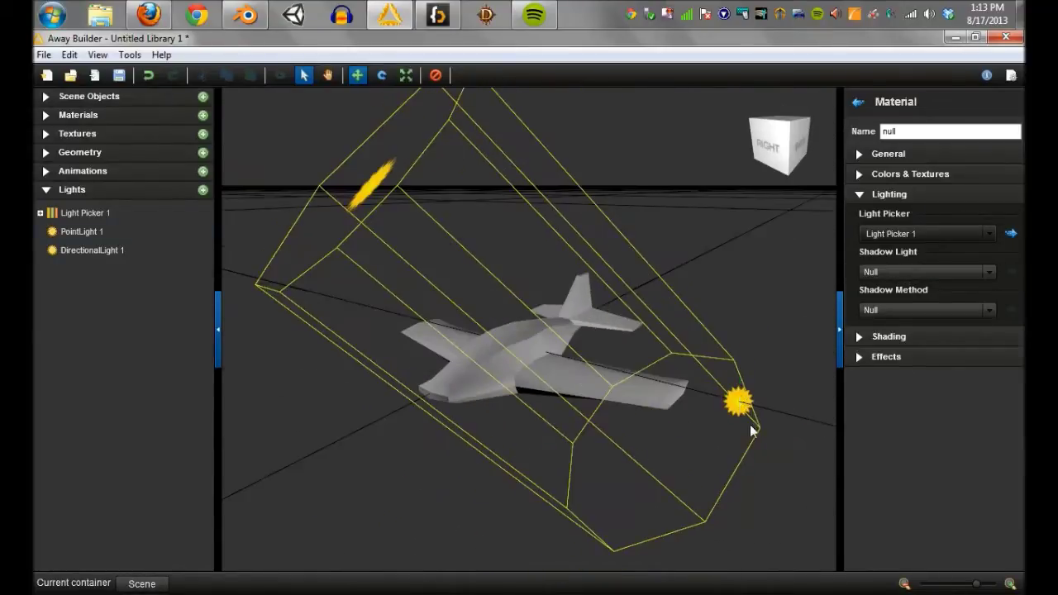
pyautogui.moveTo(787, 494); pyautogui.dragTo(690, 432)
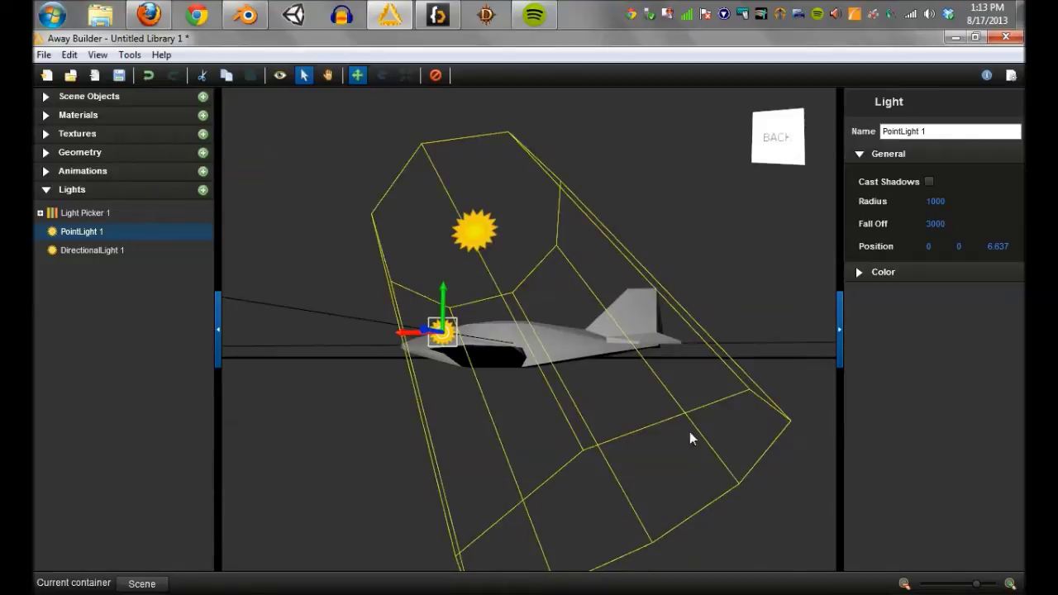
pyautogui.moveTo(442, 294); pyautogui.dragTo(436, 355)
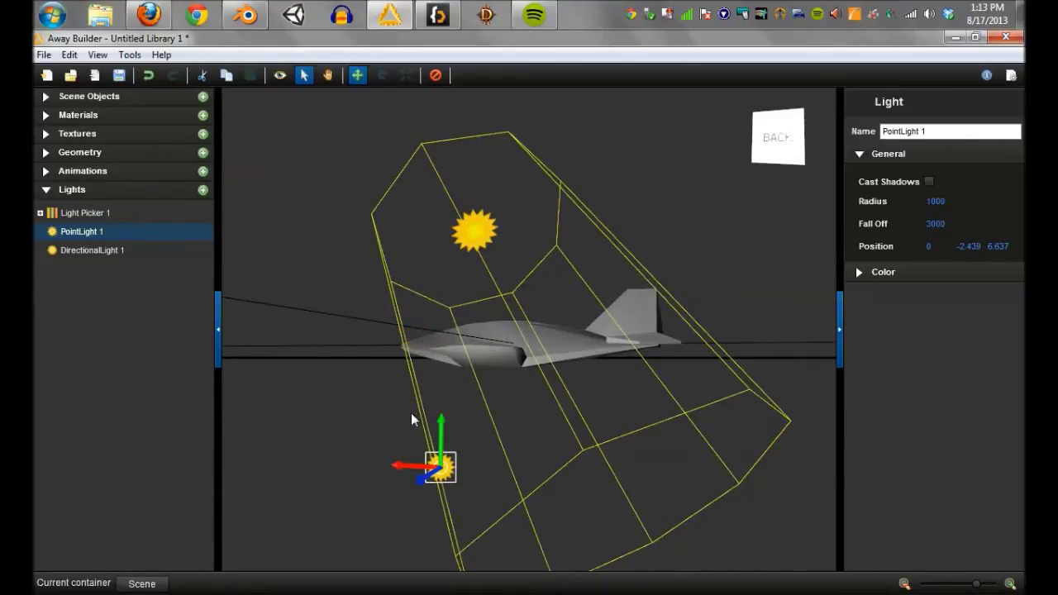
pyautogui.moveTo(398, 468); pyautogui.dragTo(524, 489)
pyautogui.click(682, 406)
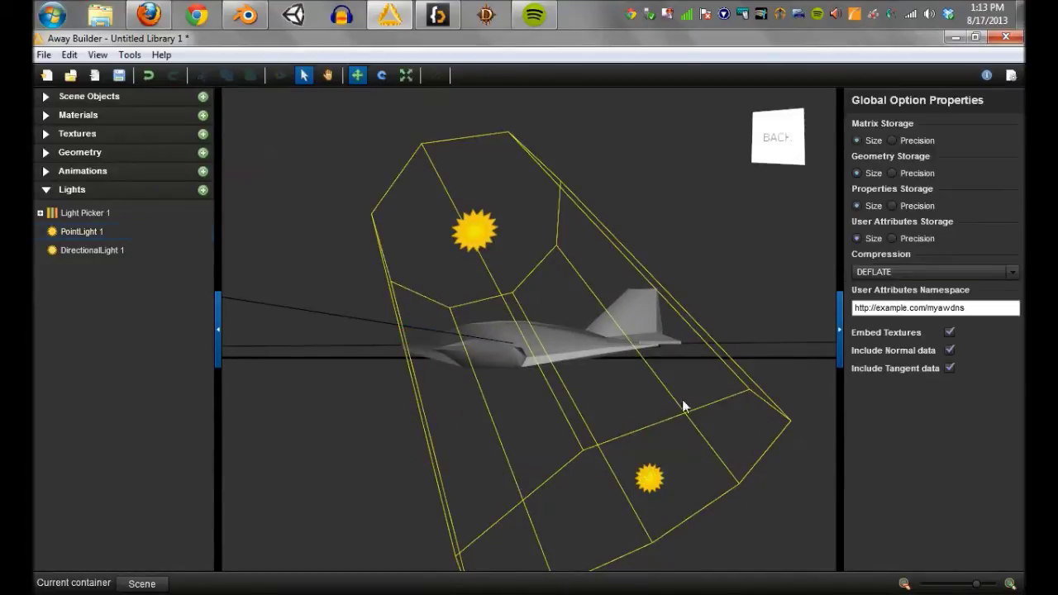
pyautogui.moveTo(739, 289); pyautogui.dragTo(763, 482)
pyautogui.scroll(-3, 761, 420)
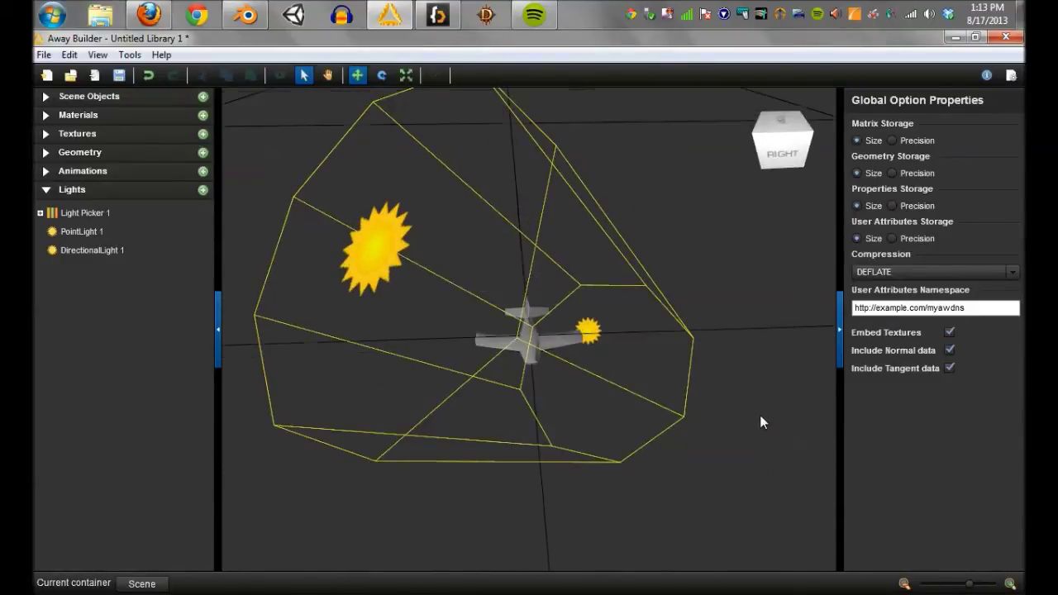
pyautogui.moveTo(732, 446); pyautogui.dragTo(718, 463)
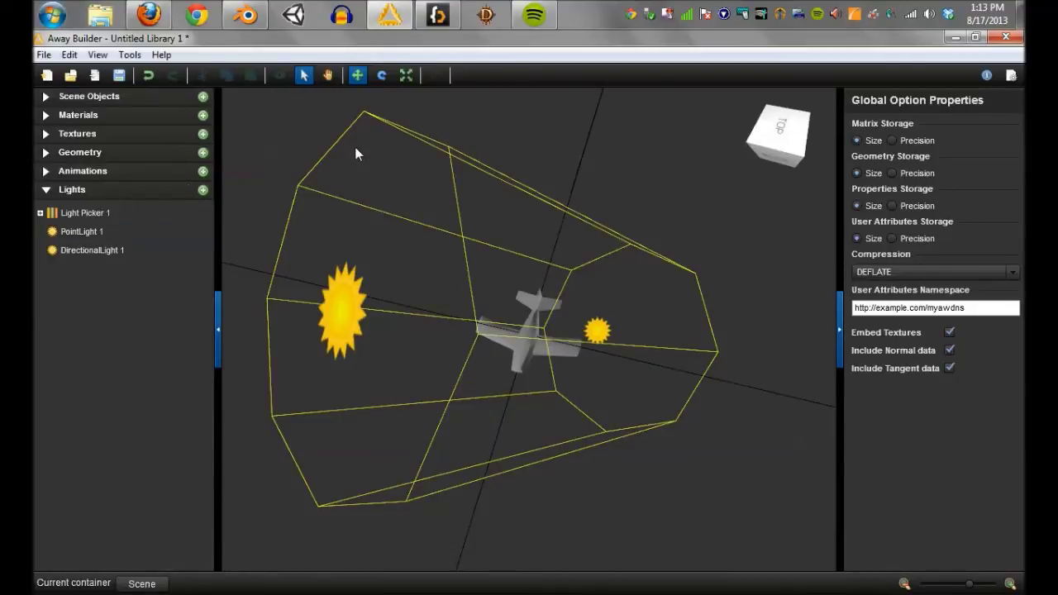
# Add a new SkyBox to the scene
pyautogui.click(203, 97)
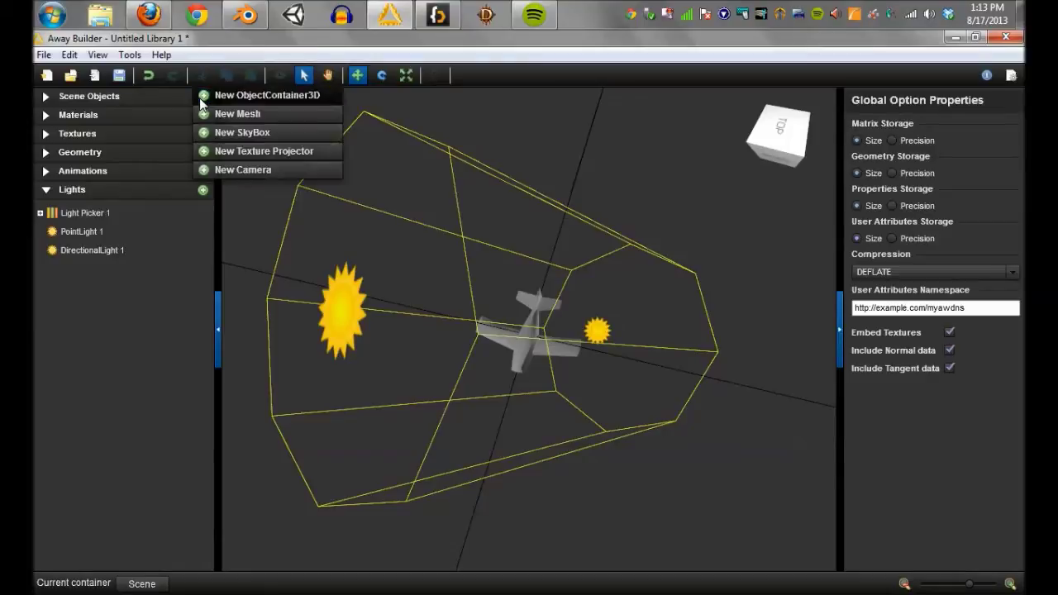
pyautogui.click(243, 132)
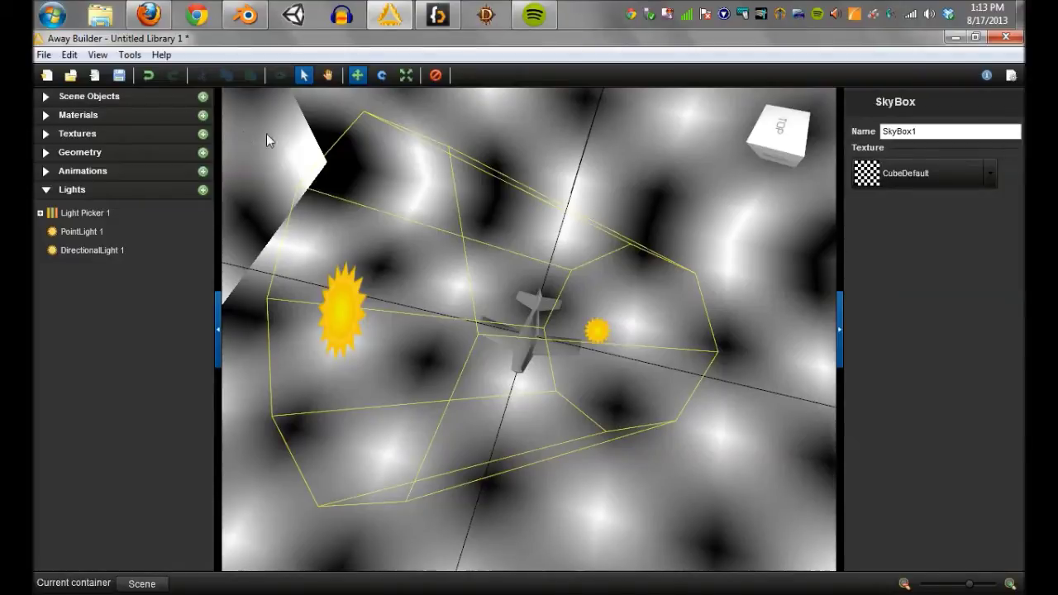
pyautogui.moveTo(769, 306); pyautogui.dragTo(773, 248)
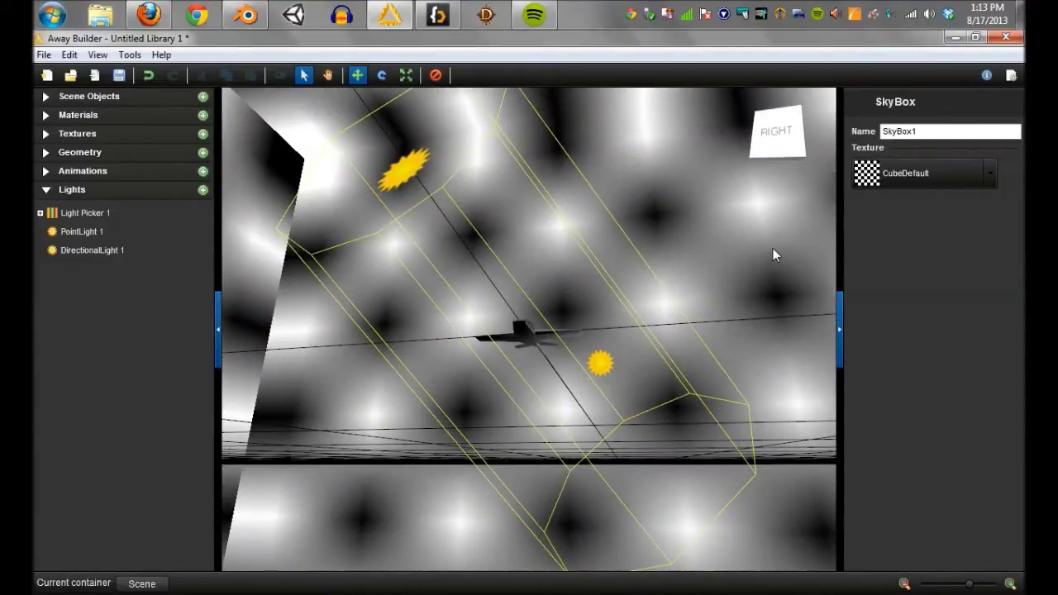
pyautogui.moveTo(695, 237); pyautogui.dragTo(794, 197)
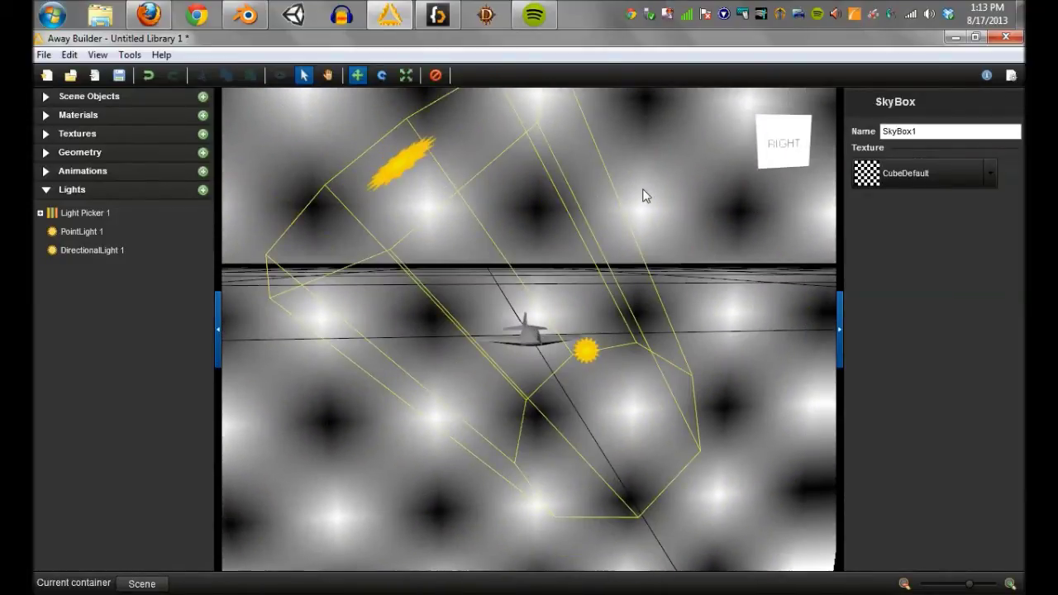
# Give the skybox a new cube texture, Cube 1, and view its face settings
pyautogui.click(943, 178)
pyautogui.click(947, 230)
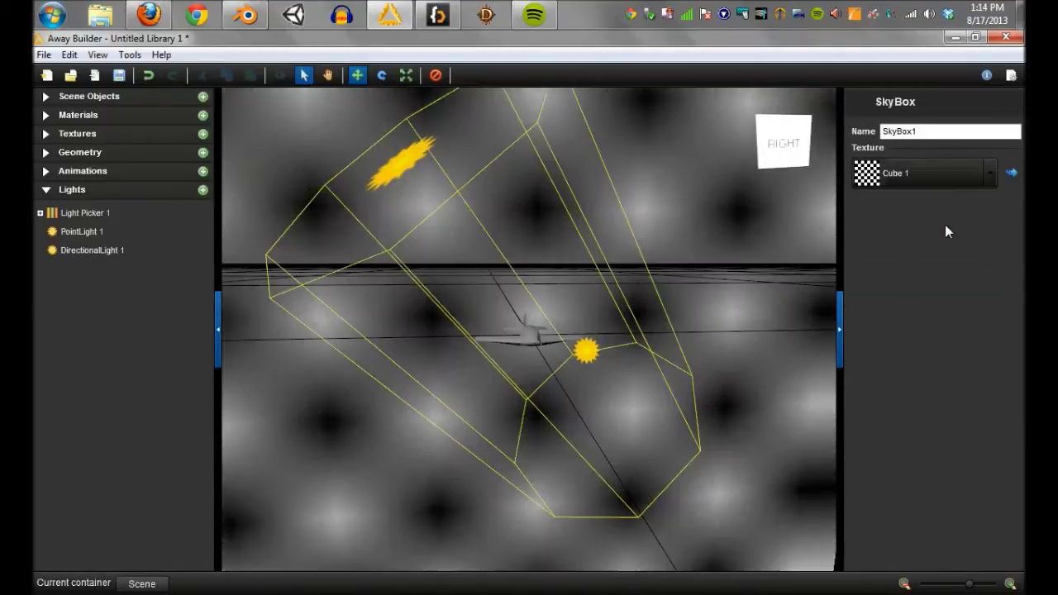
pyautogui.click(1010, 173)
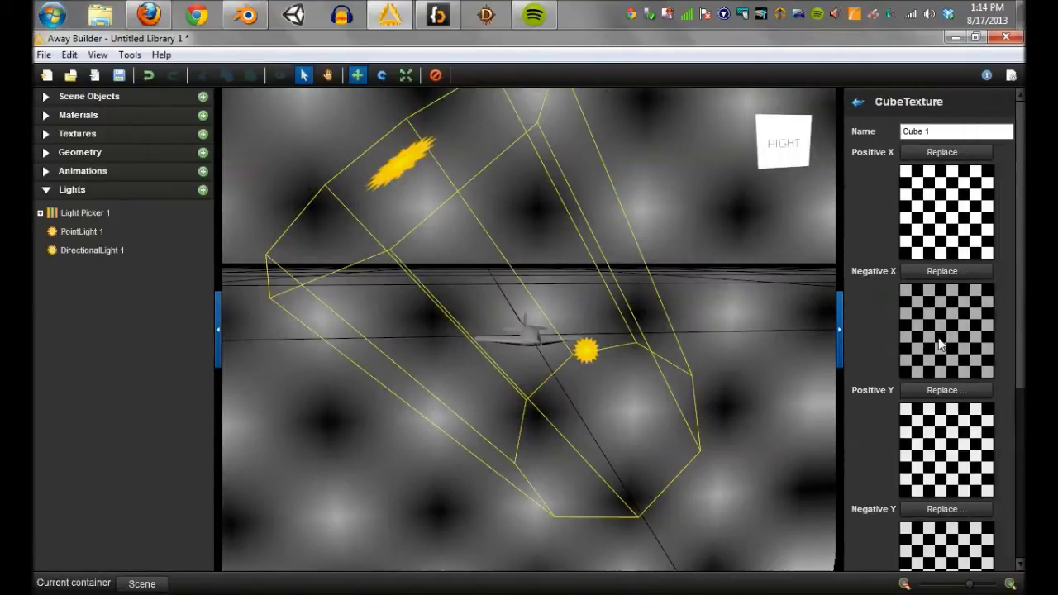
pyautogui.scroll(-3, 1022, 382)
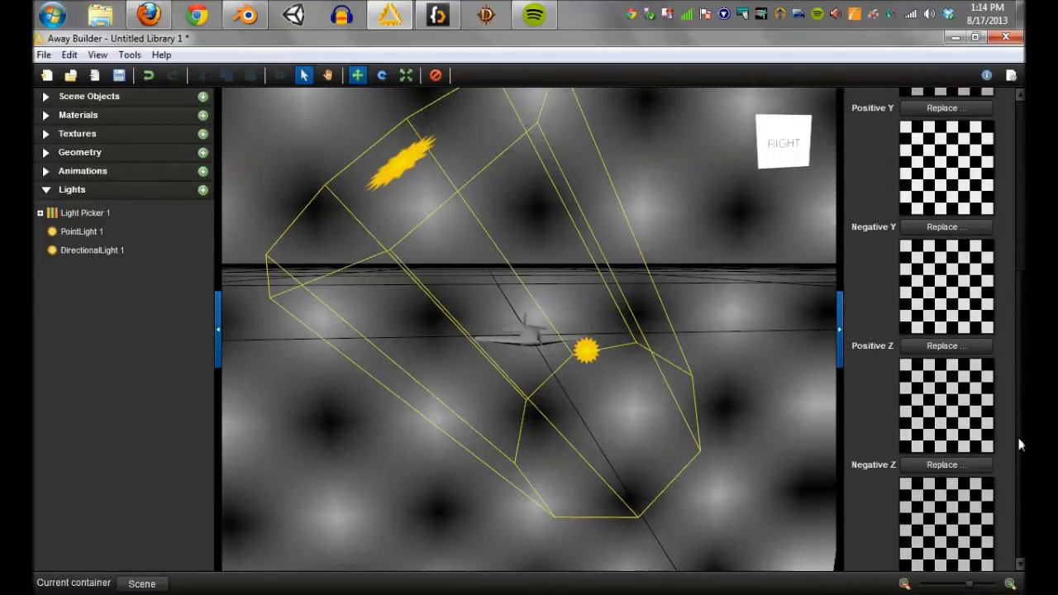
pyautogui.scroll(4, 1020, 445)
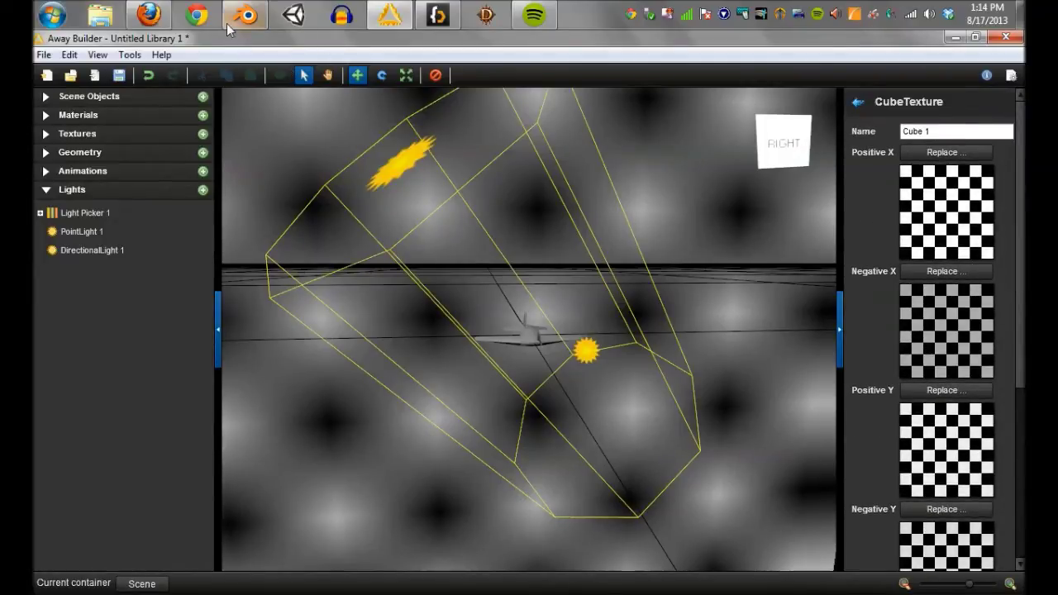
# Bring Firefox forward and scroll down the 3DElyvisions skyboxes page
pyautogui.click(150, 17)
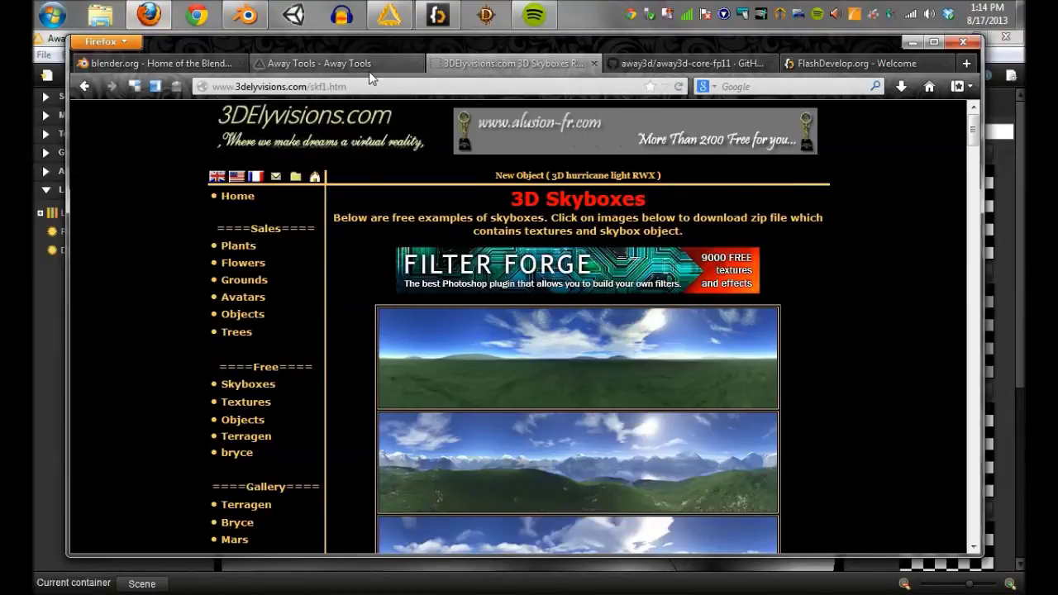
pyautogui.scroll(-10, 896, 289)
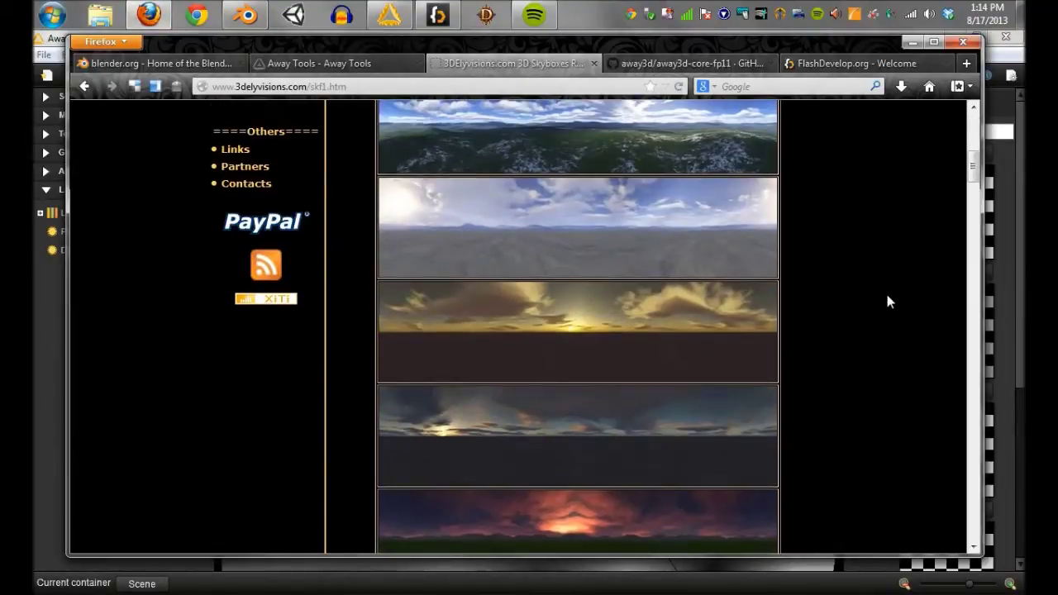
pyautogui.scroll(-10, 886, 295)
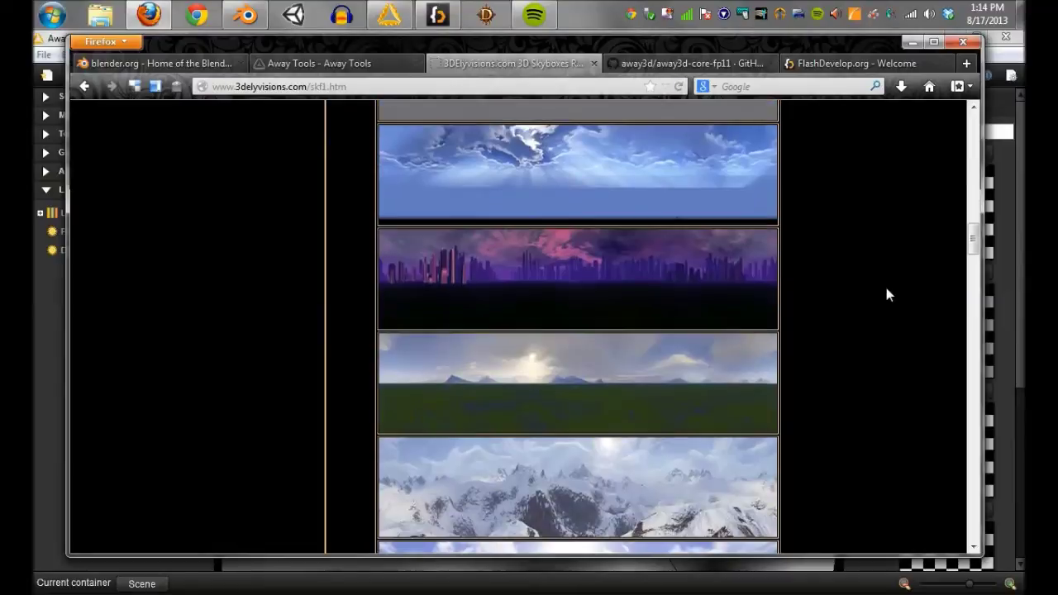
pyautogui.scroll(-10, 886, 294)
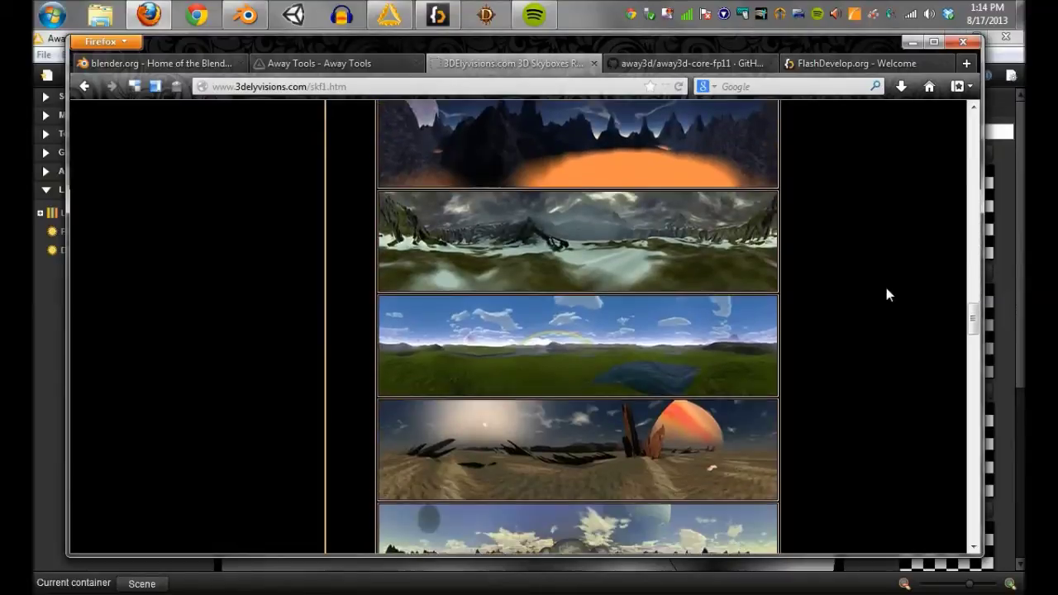
pyautogui.scroll(-10, 886, 294)
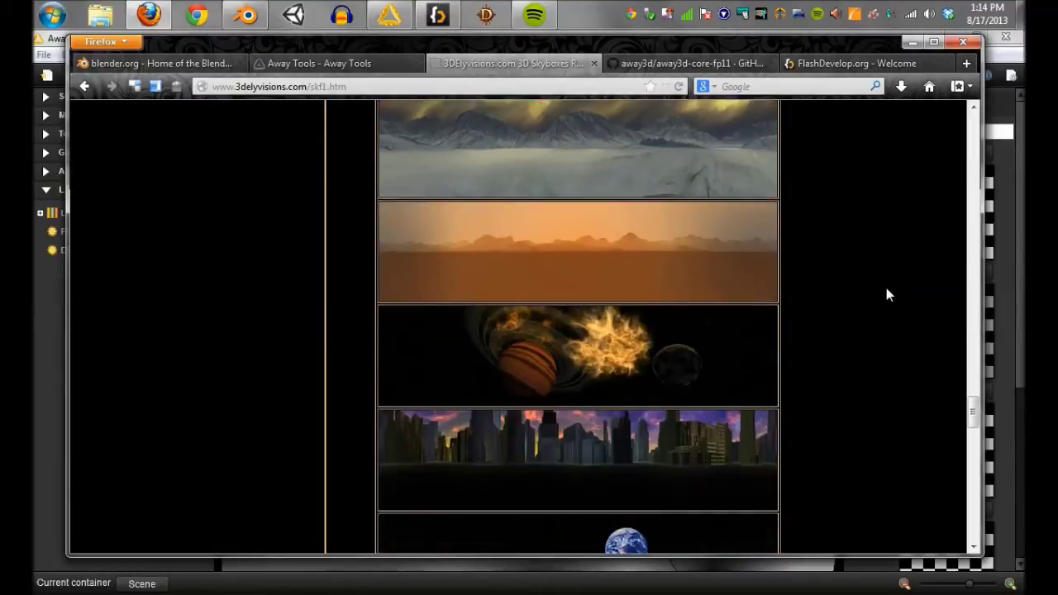
# Save the orange desert skybox as sky33.zip and show it in the Downloads library
pyautogui.click(669, 165)
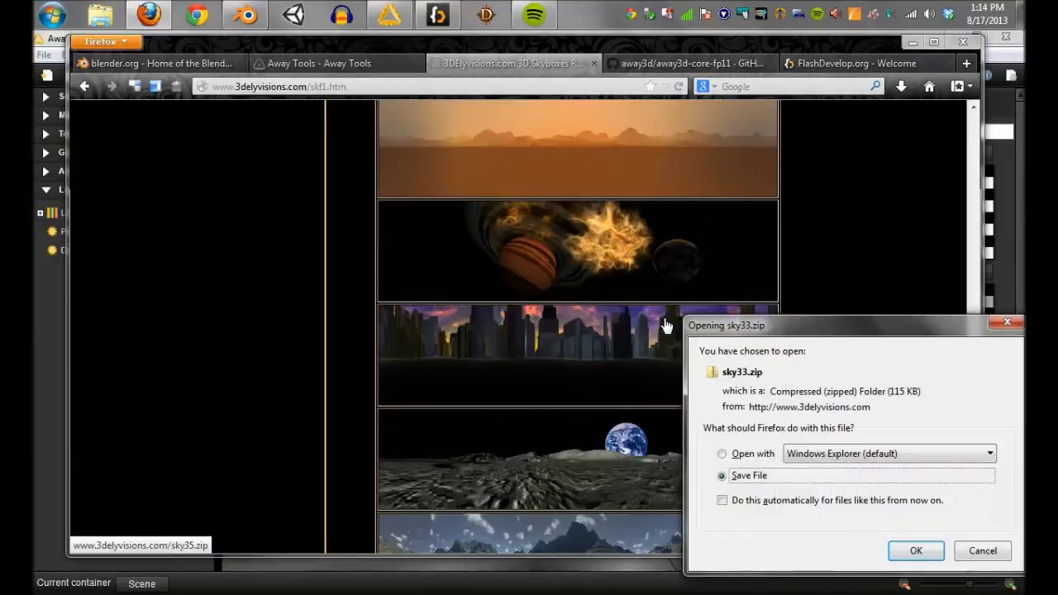
pyautogui.click(761, 477)
pyautogui.press('Return')
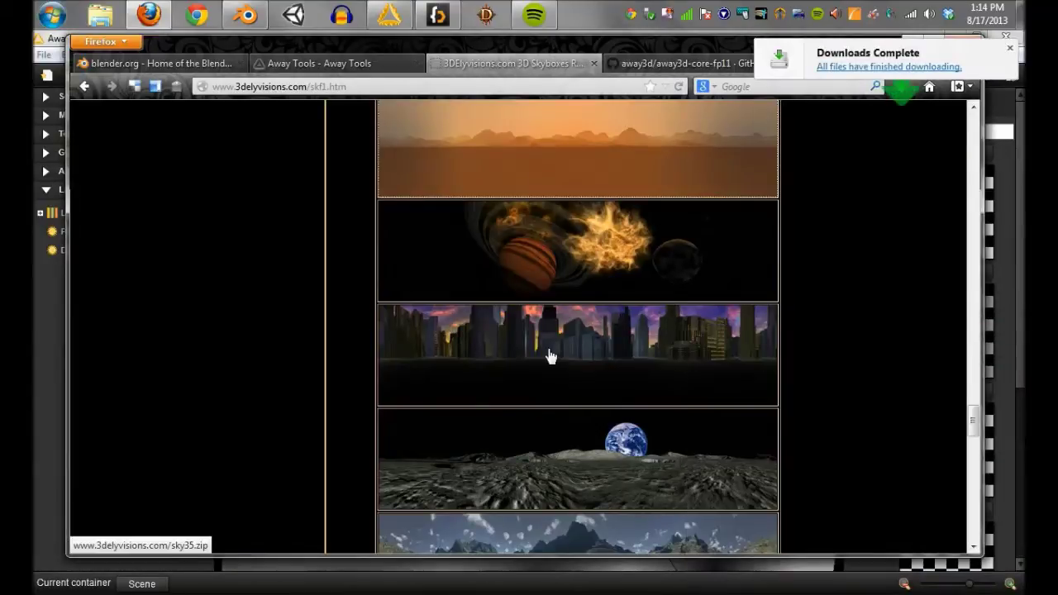
pyautogui.click(880, 68)
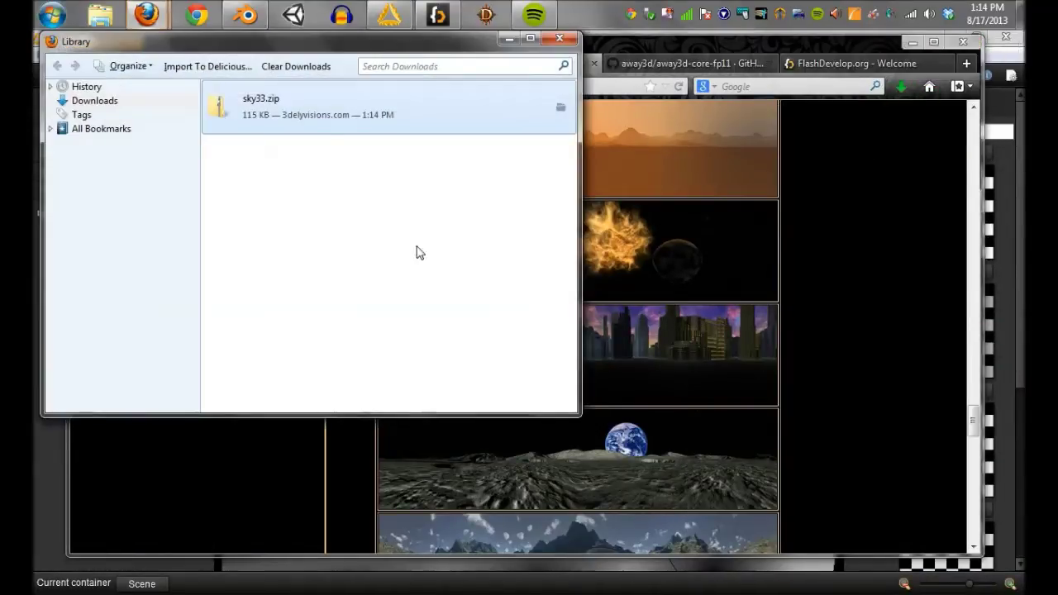
# Select the six mars skybox images (backmars1 through topmars1) inside sky33.zip
pyautogui.doubleClick(326, 121)
pyautogui.click(298, 172)
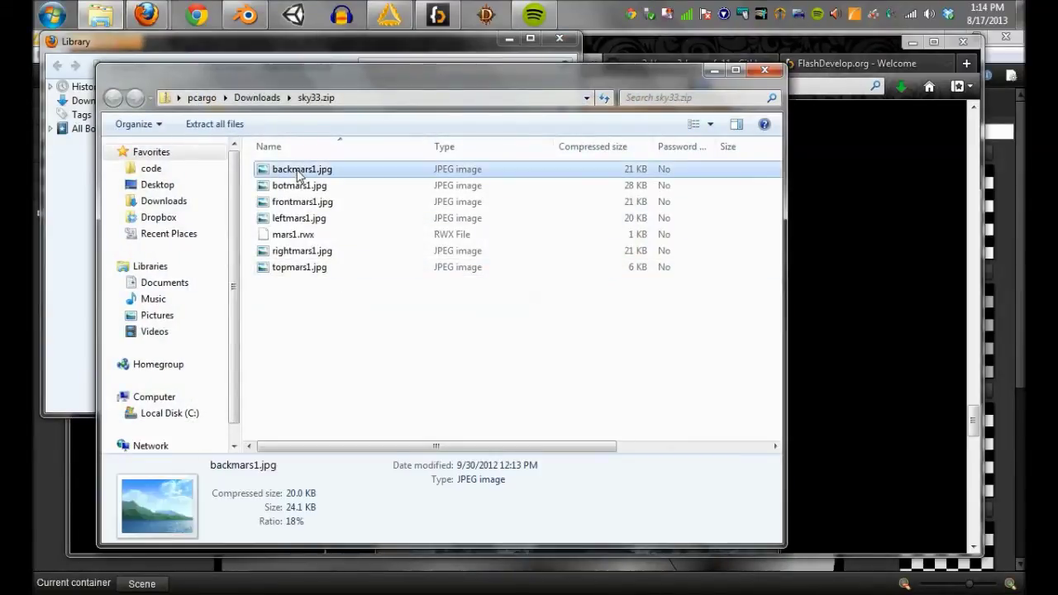
pyautogui.click(294, 191)
pyautogui.click(284, 207)
pyautogui.click(279, 221)
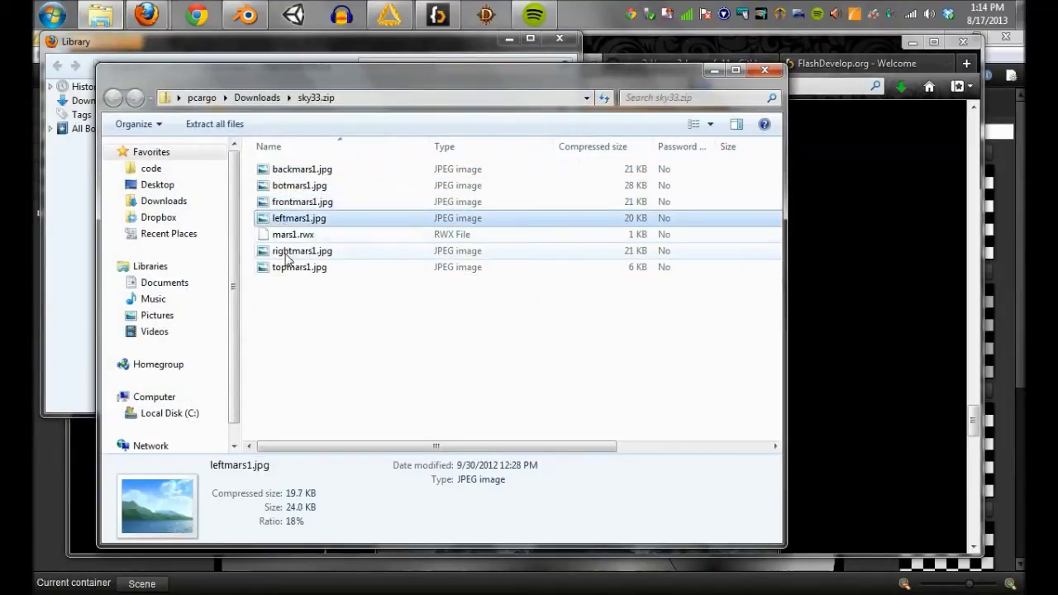
pyautogui.click(281, 252)
pyautogui.click(286, 270)
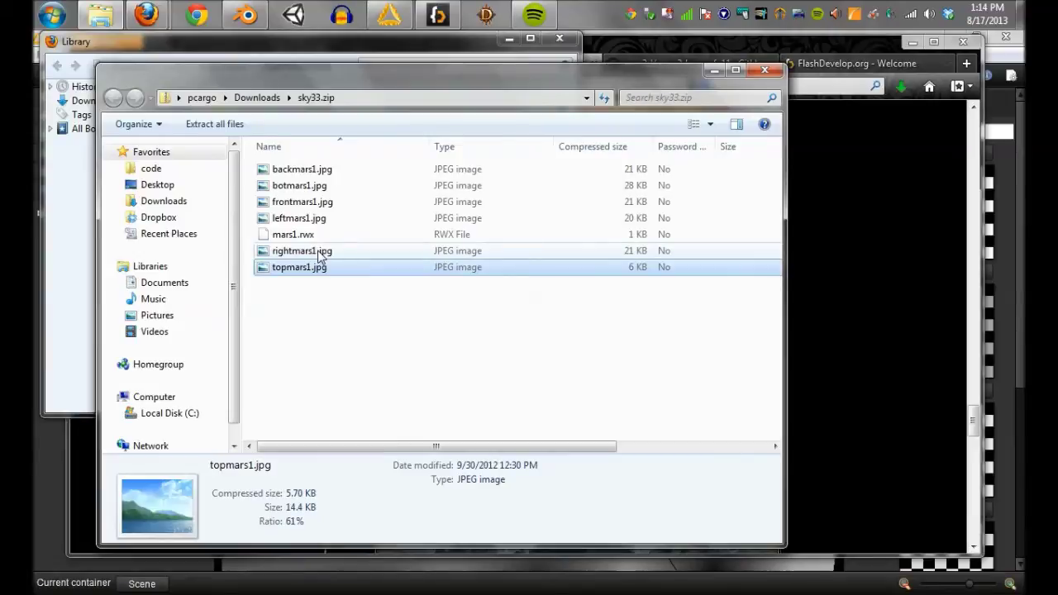
pyautogui.click(320, 253)
pyautogui.click(301, 267)
pyautogui.keyDown('ctrl'); pyautogui.click(303, 251); pyautogui.keyUp('ctrl')
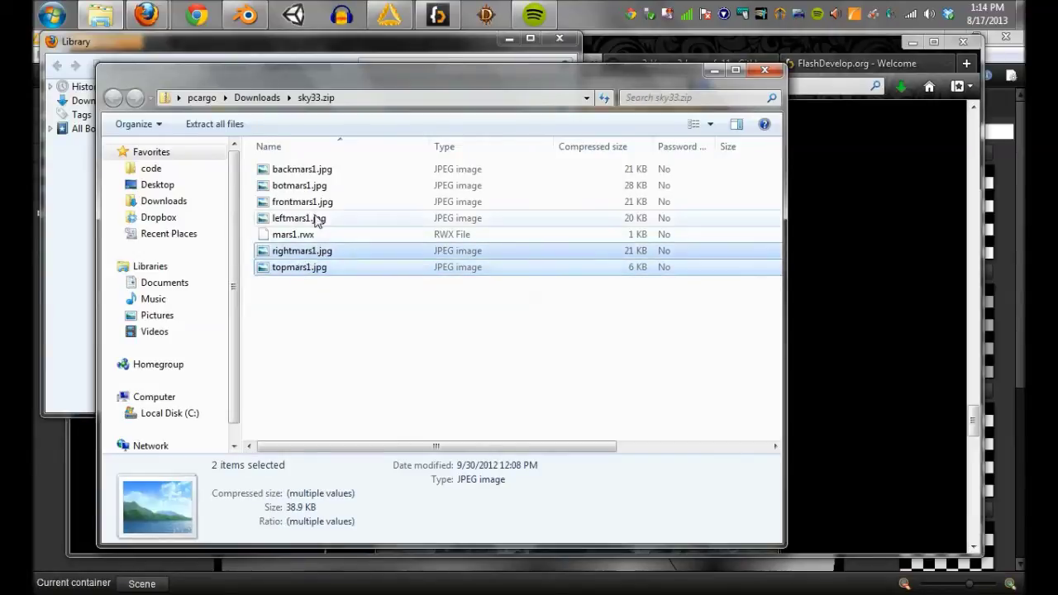
pyautogui.keyDown('ctrl'); pyautogui.click(316, 219); pyautogui.keyUp('ctrl')
pyautogui.keyDown('shift'); pyautogui.click(317, 174); pyautogui.keyUp('shift')
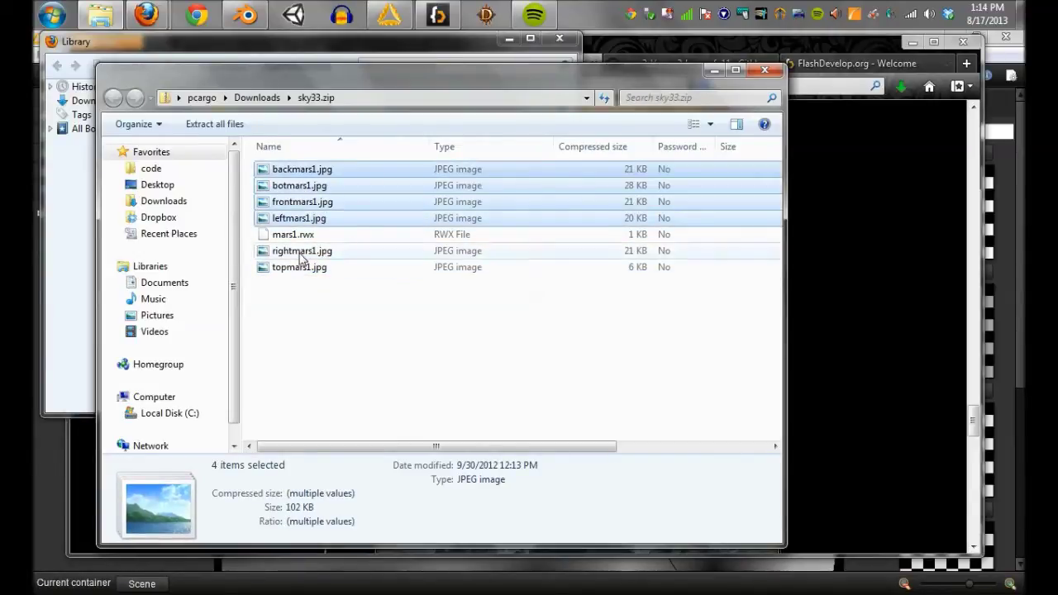
pyautogui.keyDown('ctrl'); pyautogui.click(301, 252); pyautogui.keyUp('ctrl')
pyautogui.keyDown('ctrl'); pyautogui.click(292, 268); pyautogui.keyUp('ctrl')
# Paste the mars images into C:\code\Away3DSceneViewer\work and check frontmars1.jpg
pyautogui.click(154, 168)
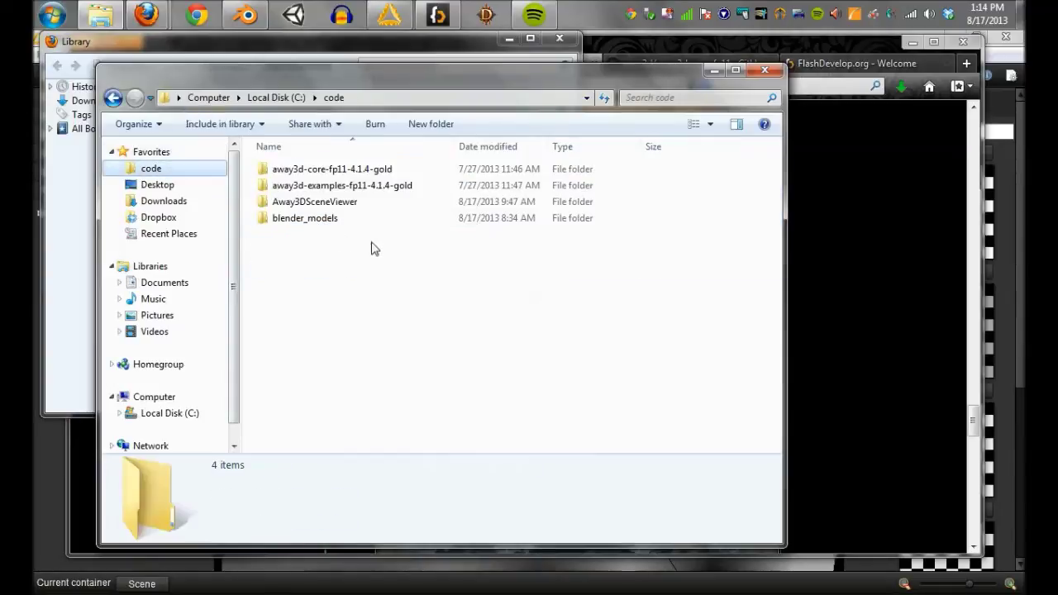
pyautogui.doubleClick(307, 203)
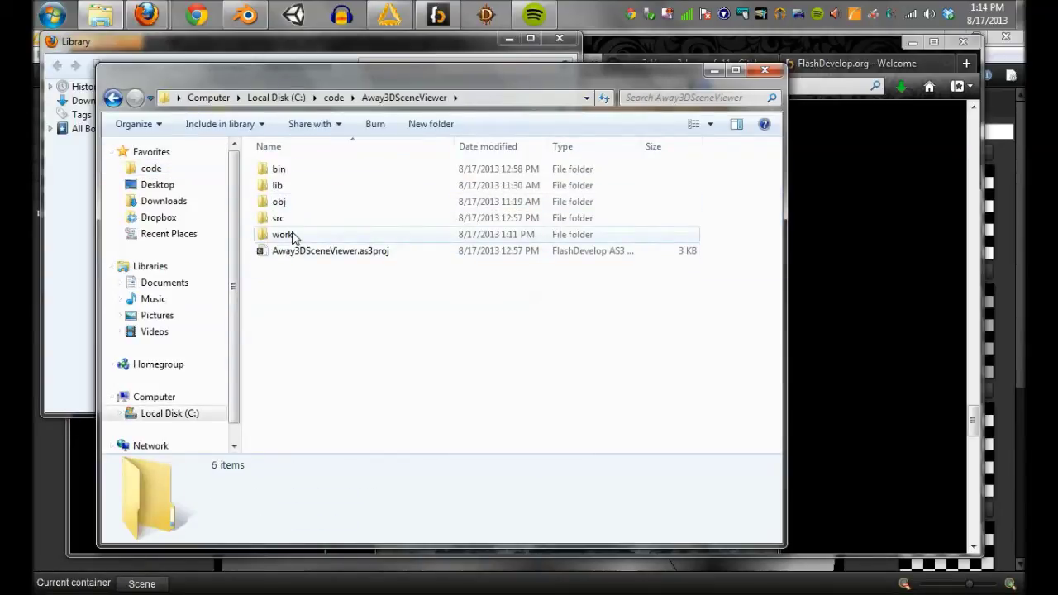
pyautogui.doubleClick(293, 235)
pyautogui.hotkey('ctrl', 'v')
pyautogui.click(371, 350)
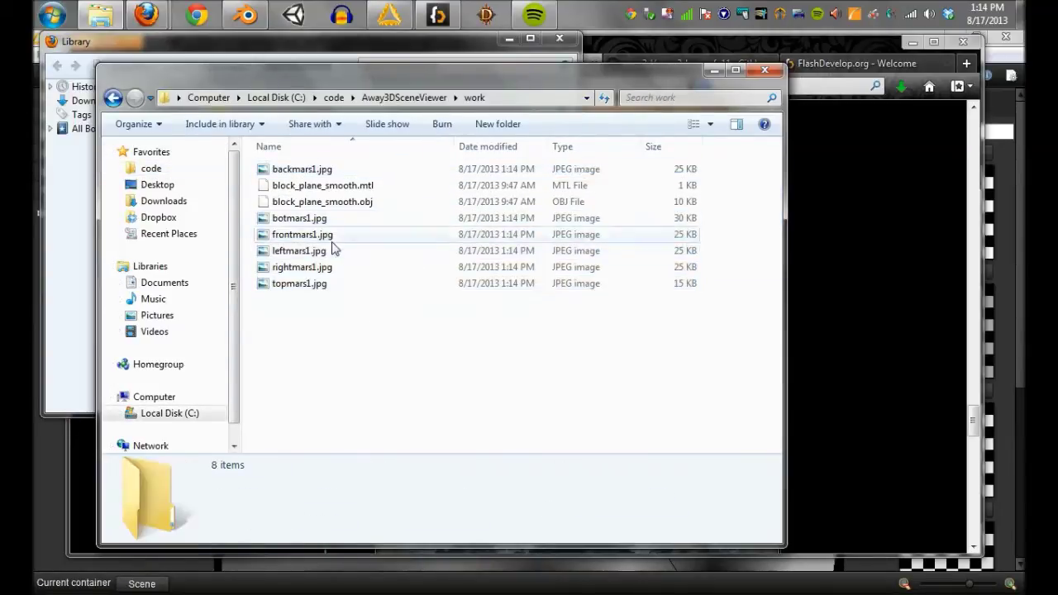
pyautogui.click(315, 234)
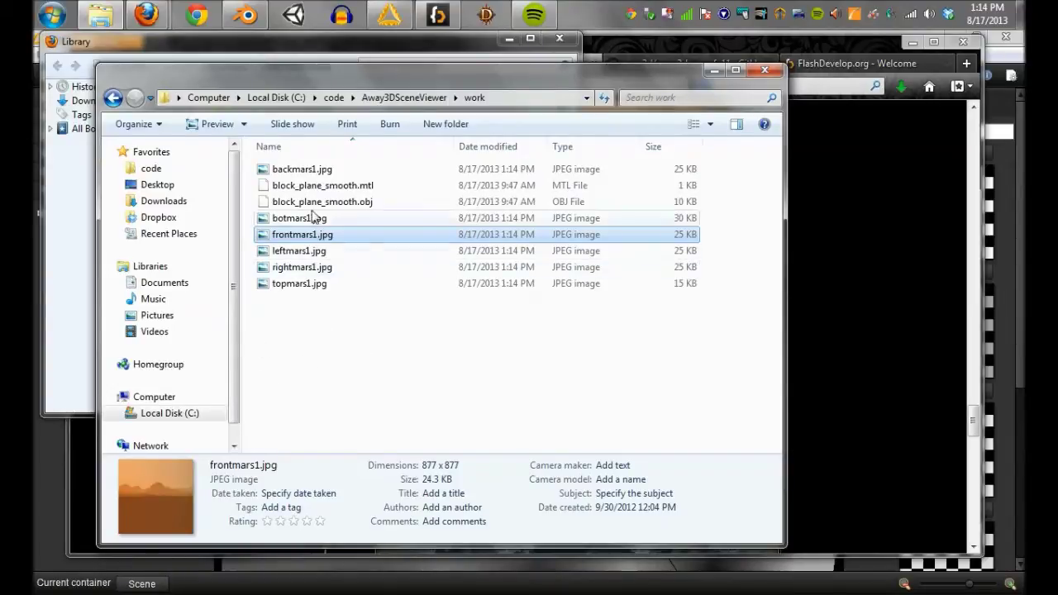
pyautogui.click(279, 349)
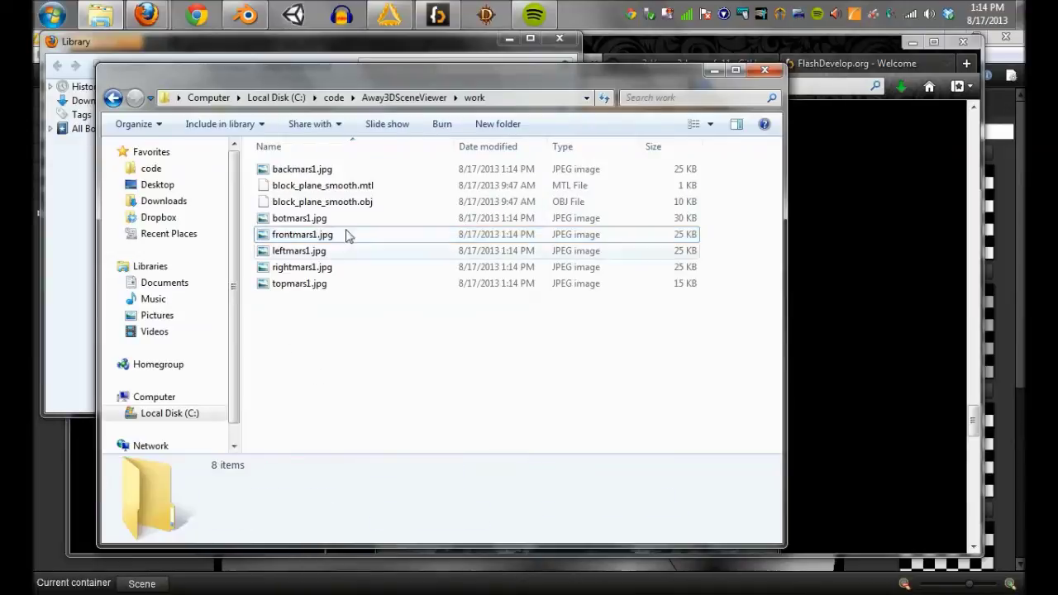
# In a second Explorer window, select all six mars images in Documents\tmp
pyautogui.press('super+e')
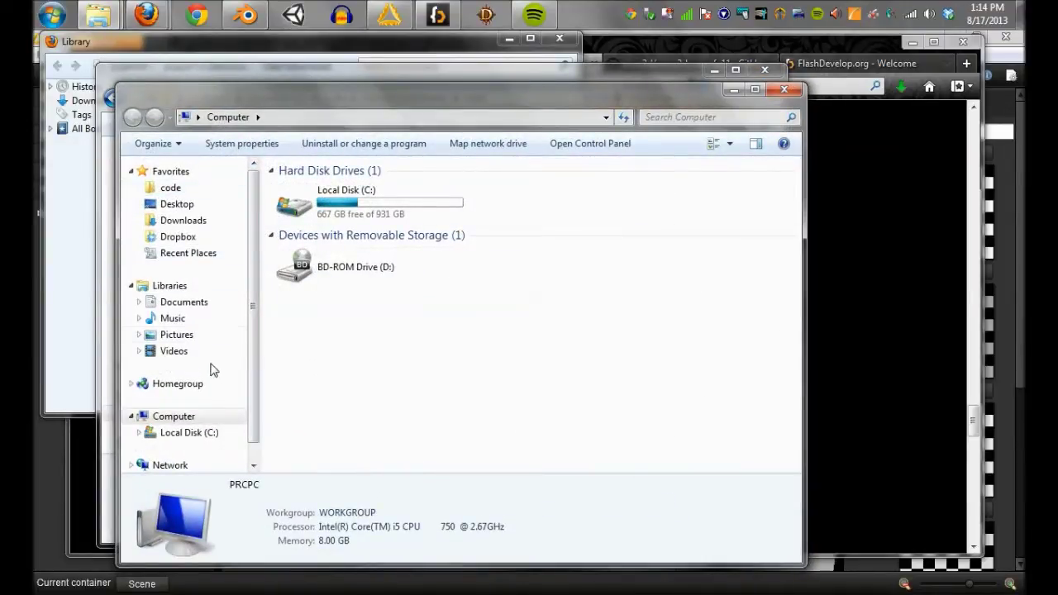
pyautogui.click(184, 302)
pyautogui.doubleClick(296, 232)
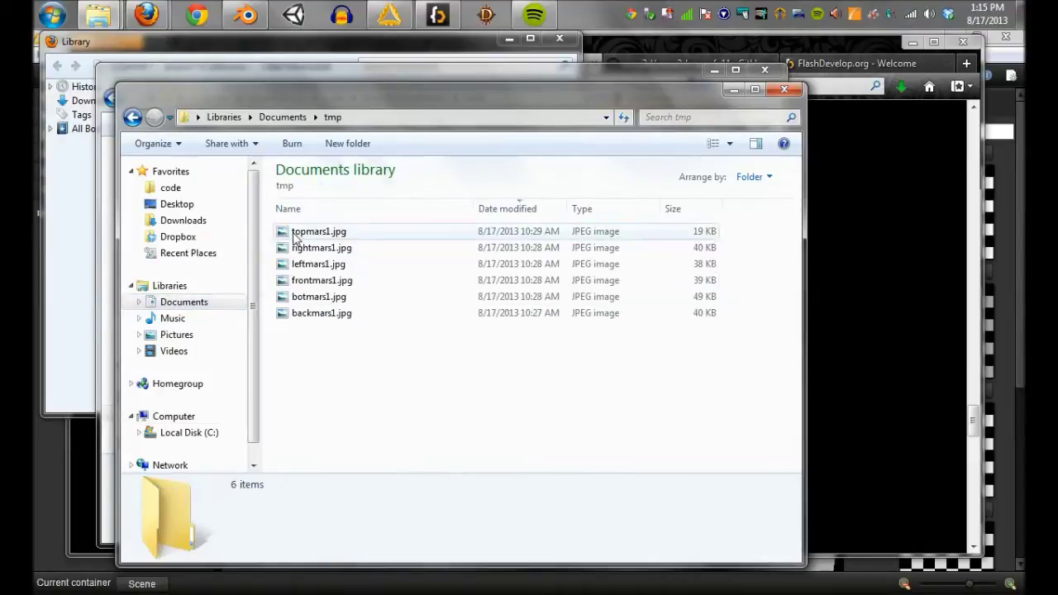
pyautogui.click(319, 231)
pyautogui.keyDown('shift'); pyautogui.click(326, 312); pyautogui.keyUp('shift')
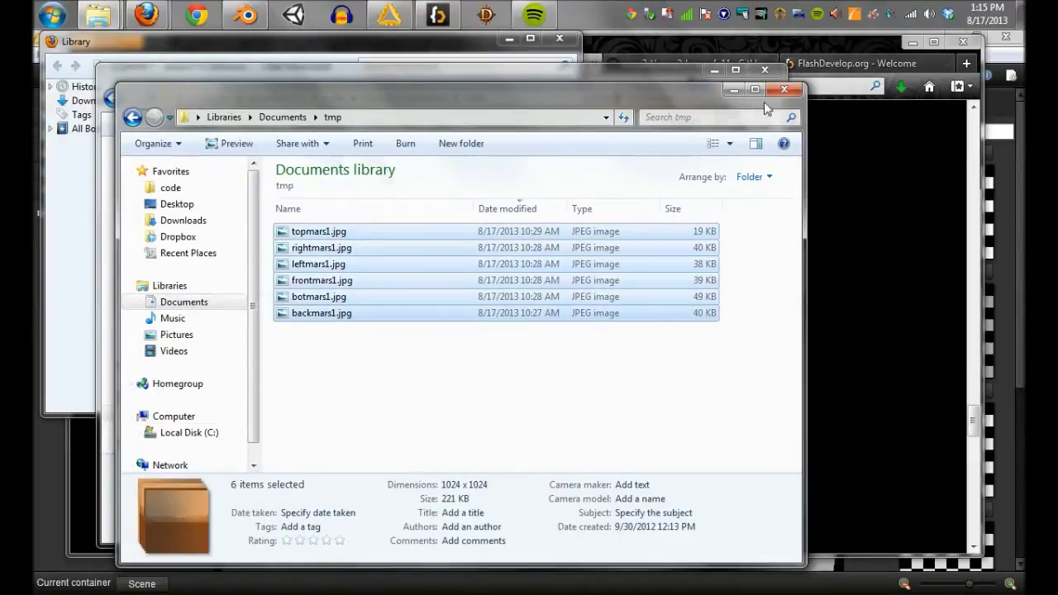
pyautogui.click(732, 89)
# Paste the six images into work, replacing all existing copies, and close Explorer
pyautogui.hotkey('ctrl', 'v')
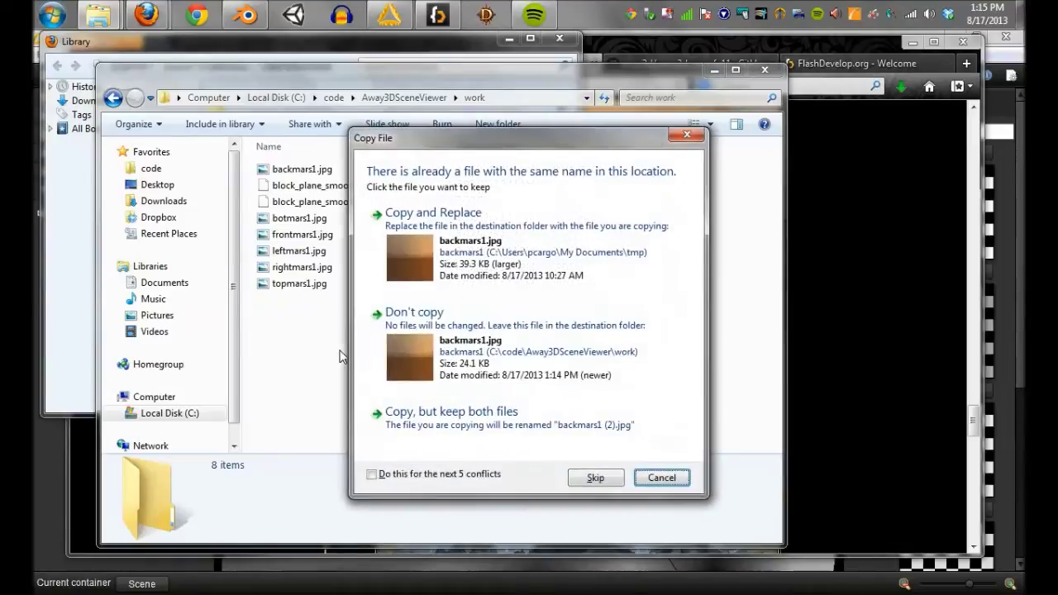
pyautogui.click(374, 473)
pyautogui.click(468, 259)
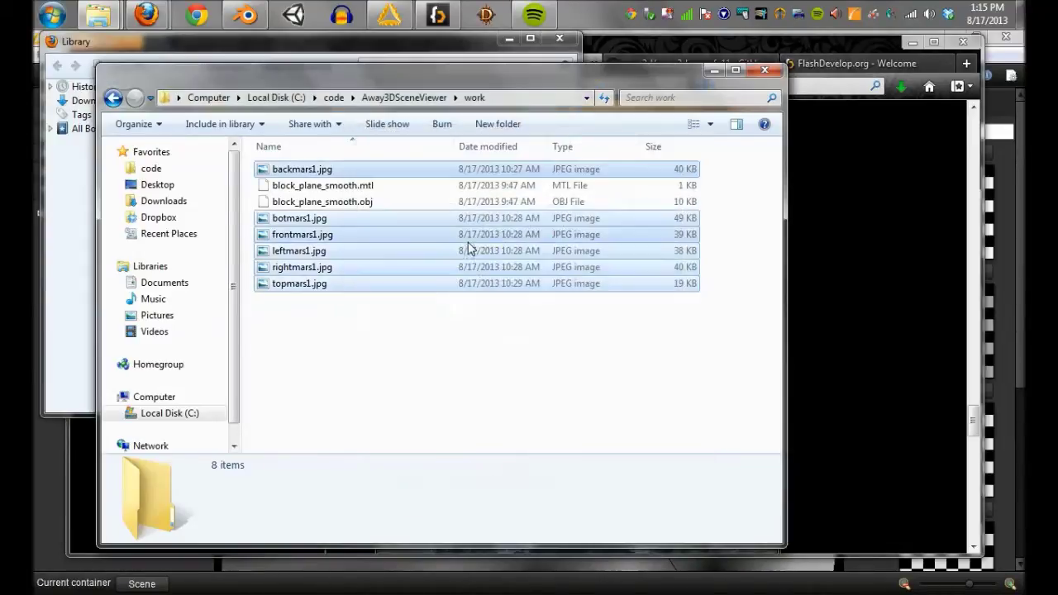
pyautogui.click(323, 235)
pyautogui.click(318, 267)
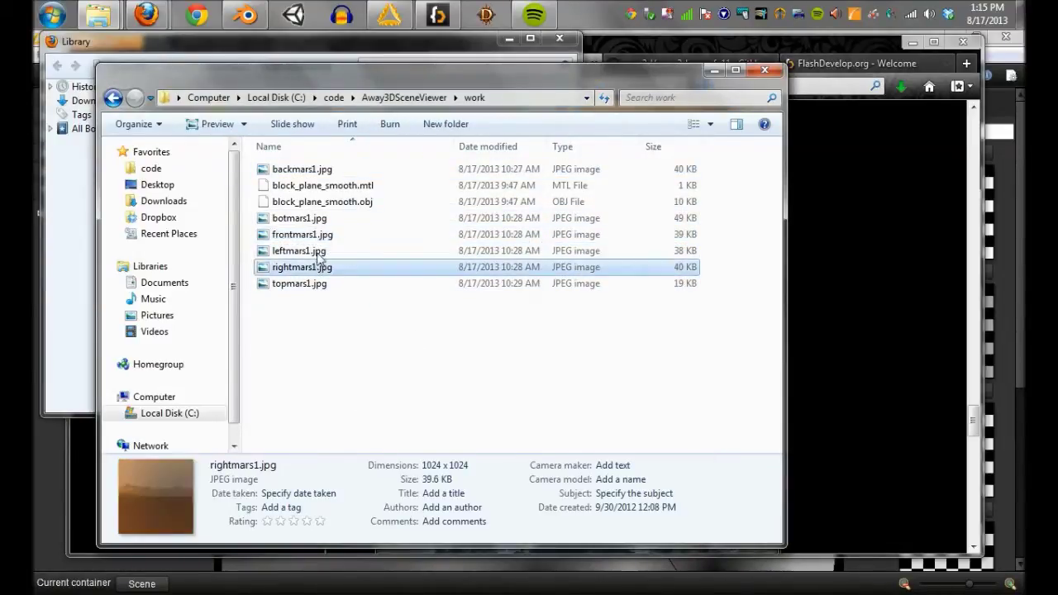
pyautogui.click(320, 235)
pyautogui.click(315, 253)
pyautogui.click(299, 284)
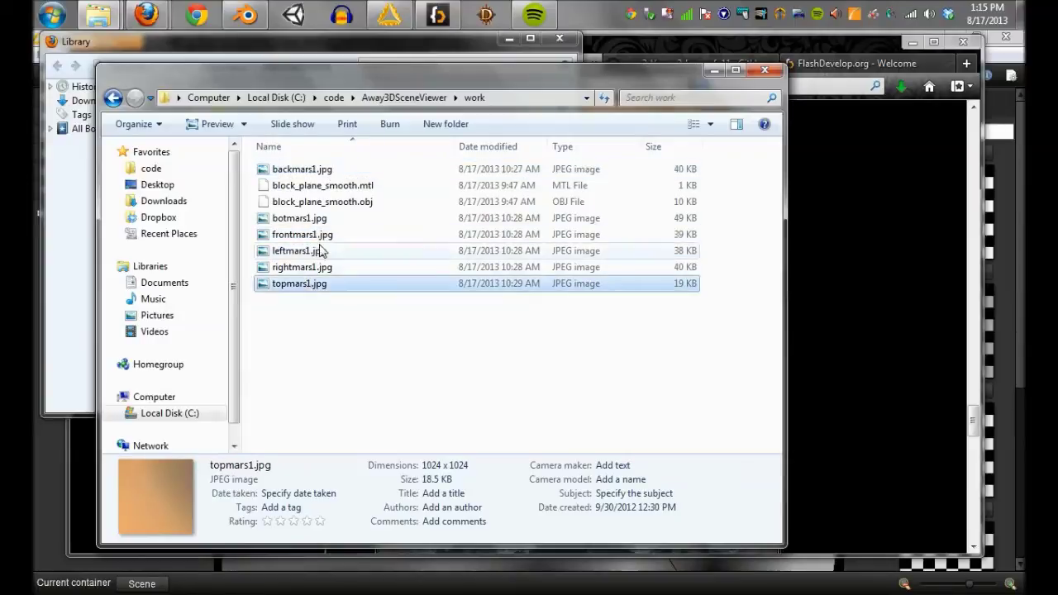
pyautogui.click(302, 234)
pyautogui.click(764, 69)
# Set the Cube 1 texture's Positive X face to work\rightmars1.jpg
pyautogui.click(555, 39)
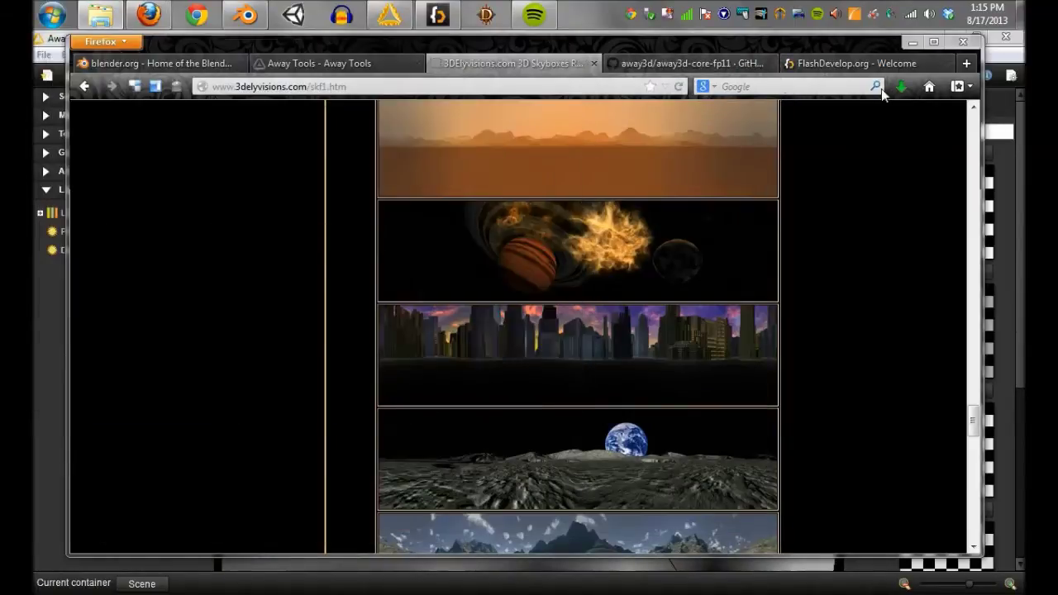
pyautogui.hotkey('alt', 'Tab')
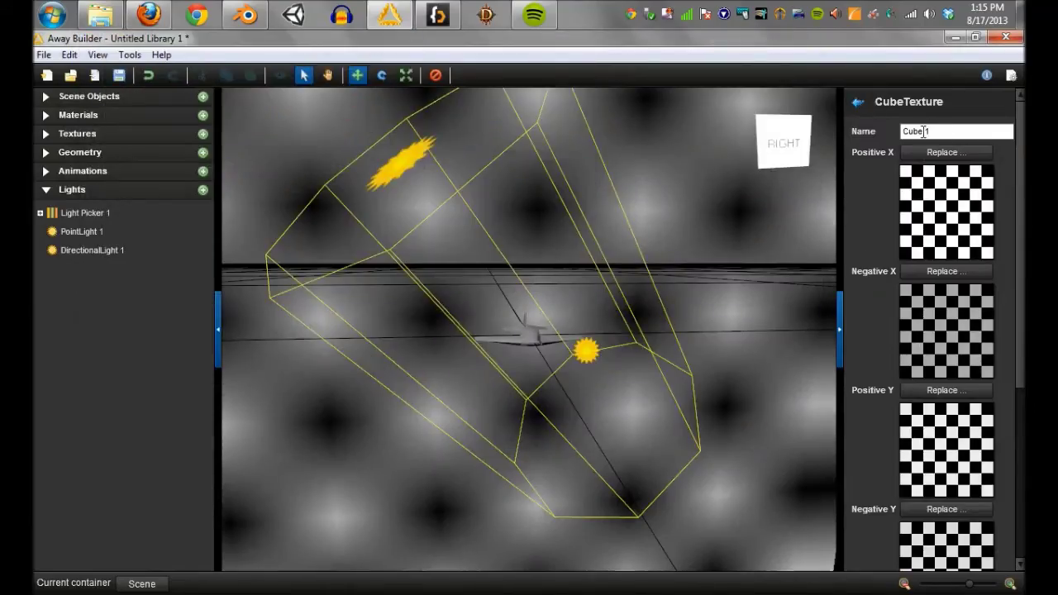
pyautogui.scroll(-3, 1013, 330)
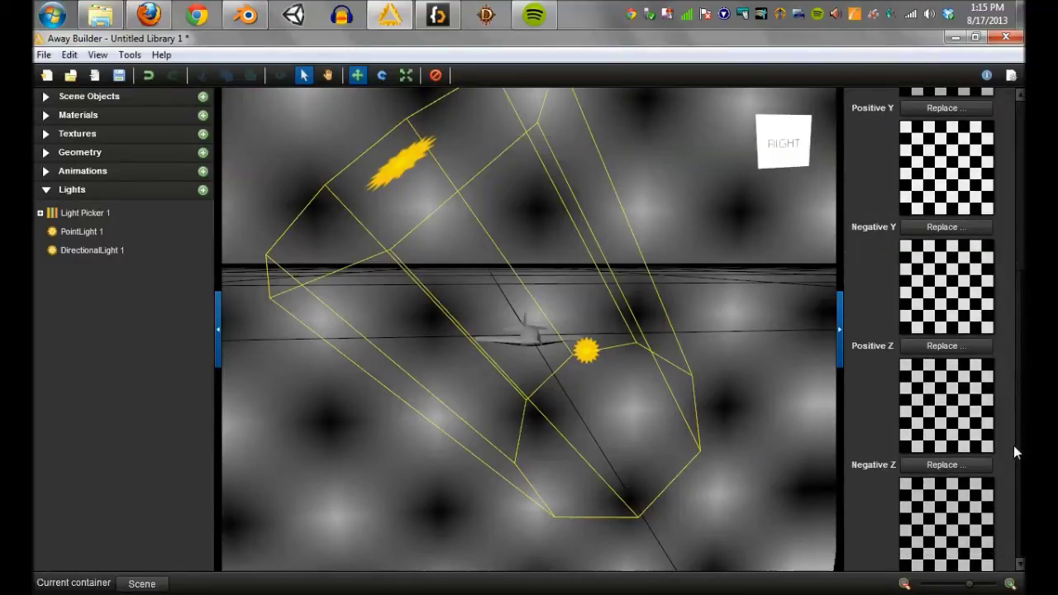
pyautogui.scroll(3, 1014, 331)
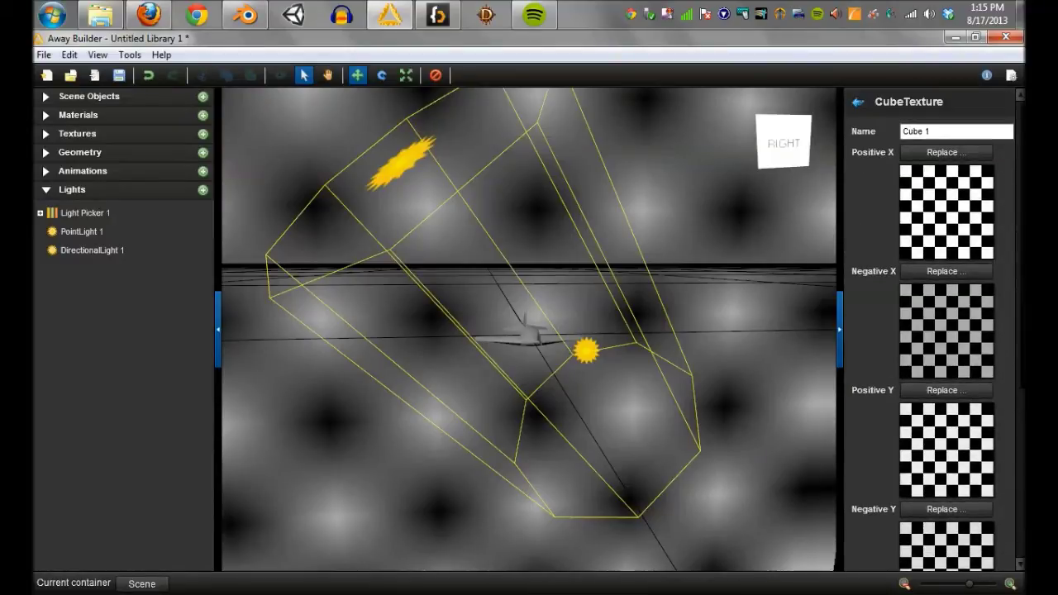
pyautogui.click(951, 149)
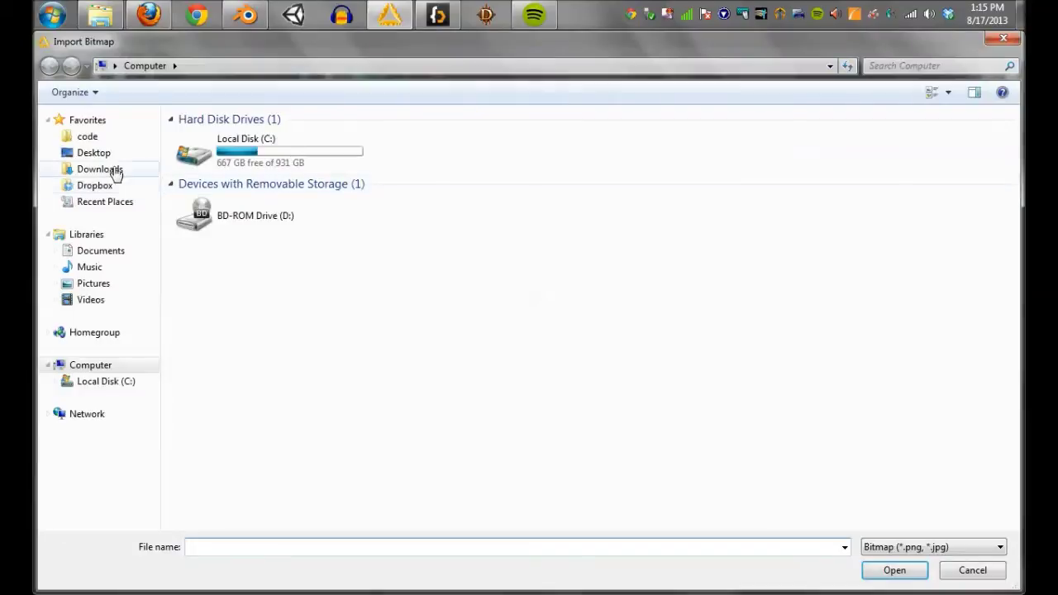
pyautogui.click(91, 137)
pyautogui.doubleClick(224, 171)
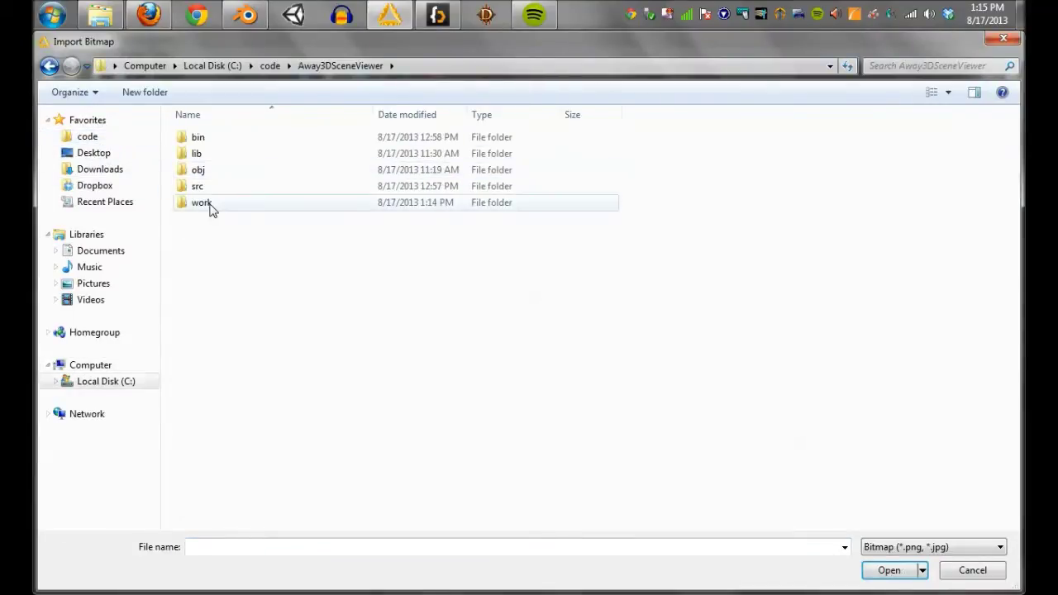
pyautogui.doubleClick(208, 209)
pyautogui.press('r')
pyautogui.doubleClick(557, 163)
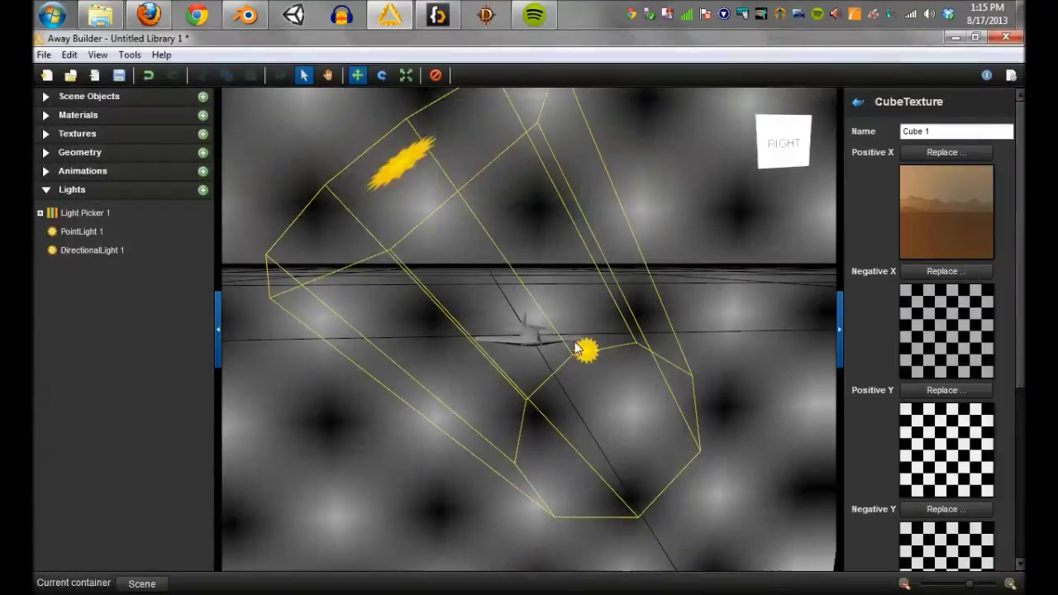
# Set the Negative X face to work\leftmars1.jpg and inspect the skybox
pyautogui.moveTo(746, 328); pyautogui.dragTo(610, 331)
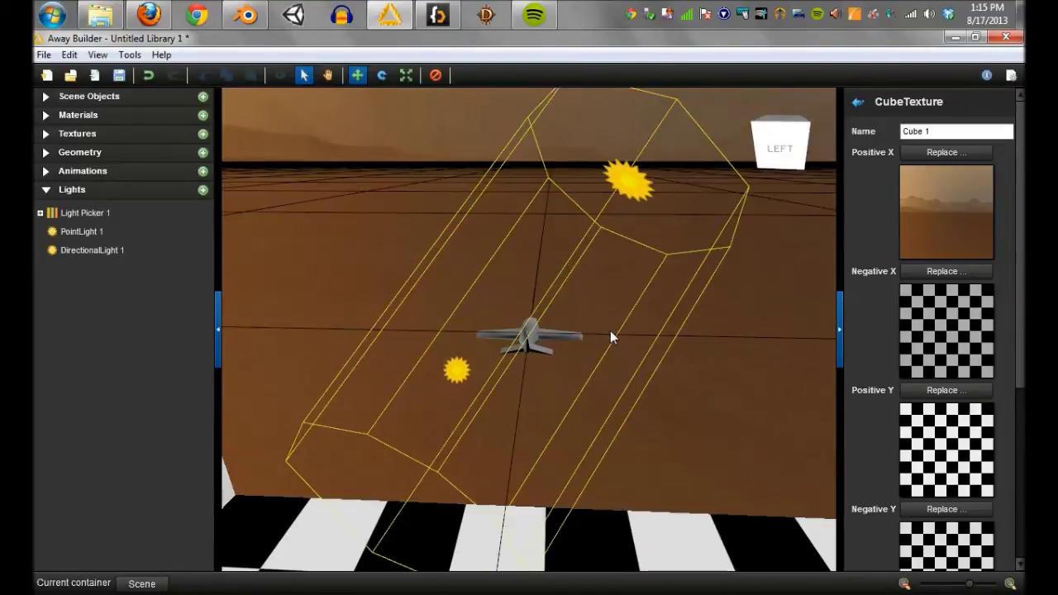
pyautogui.click(951, 278)
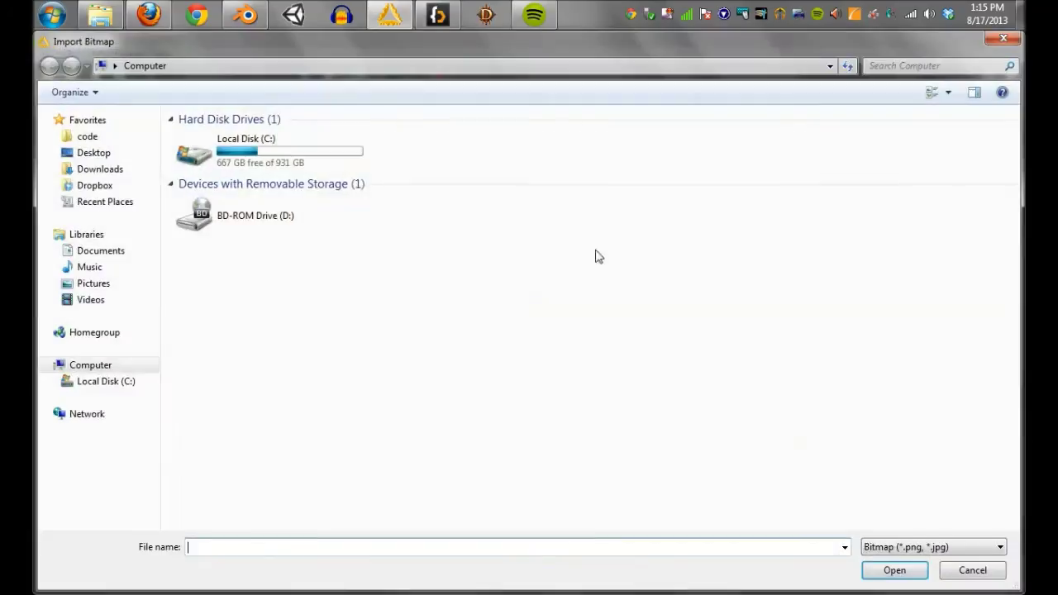
pyautogui.click(97, 137)
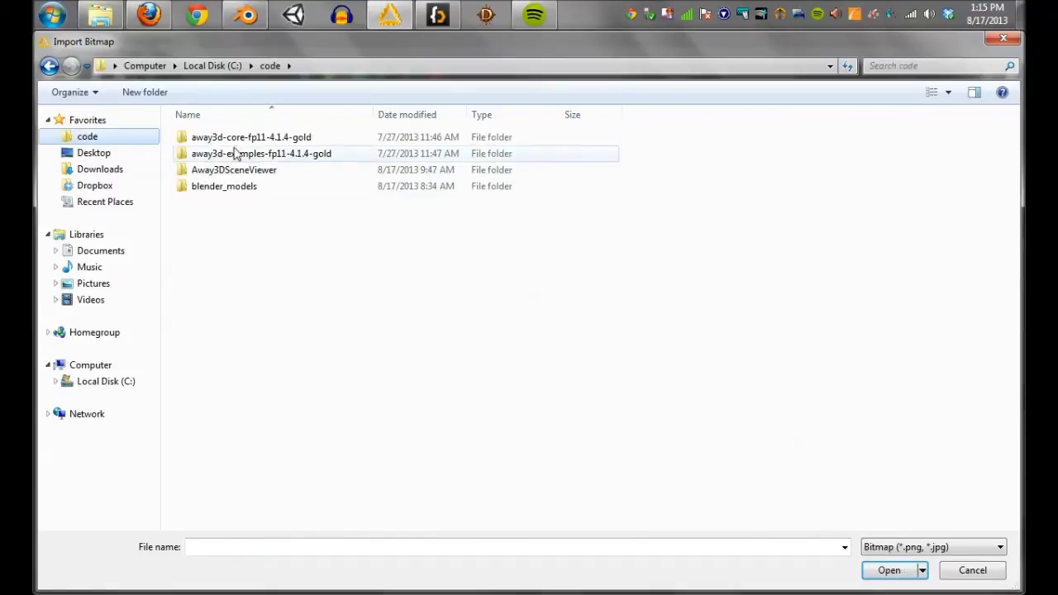
pyautogui.doubleClick(219, 171)
pyautogui.doubleClick(207, 203)
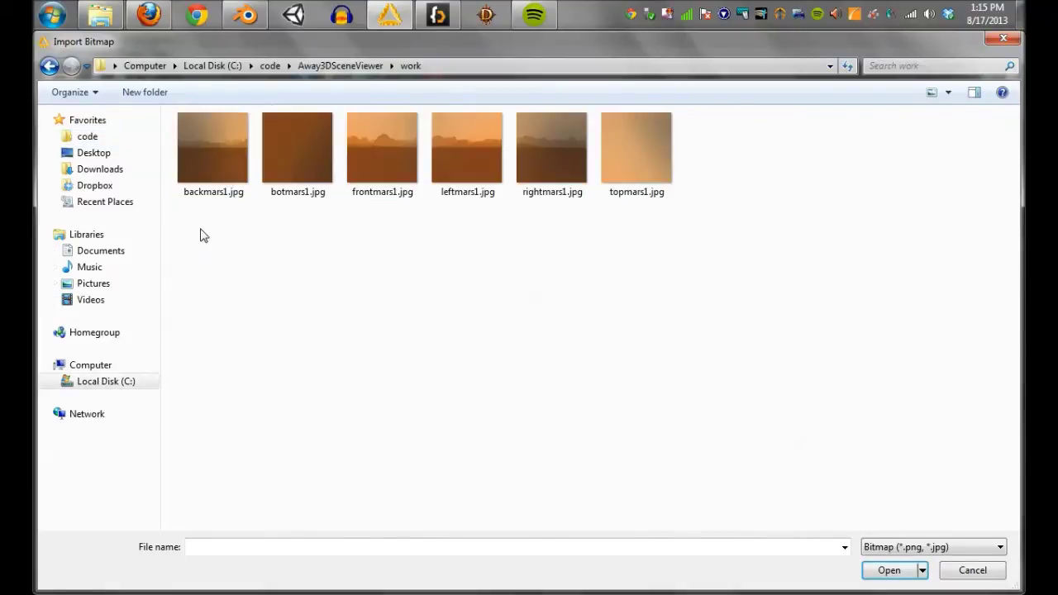
pyautogui.doubleClick(462, 156)
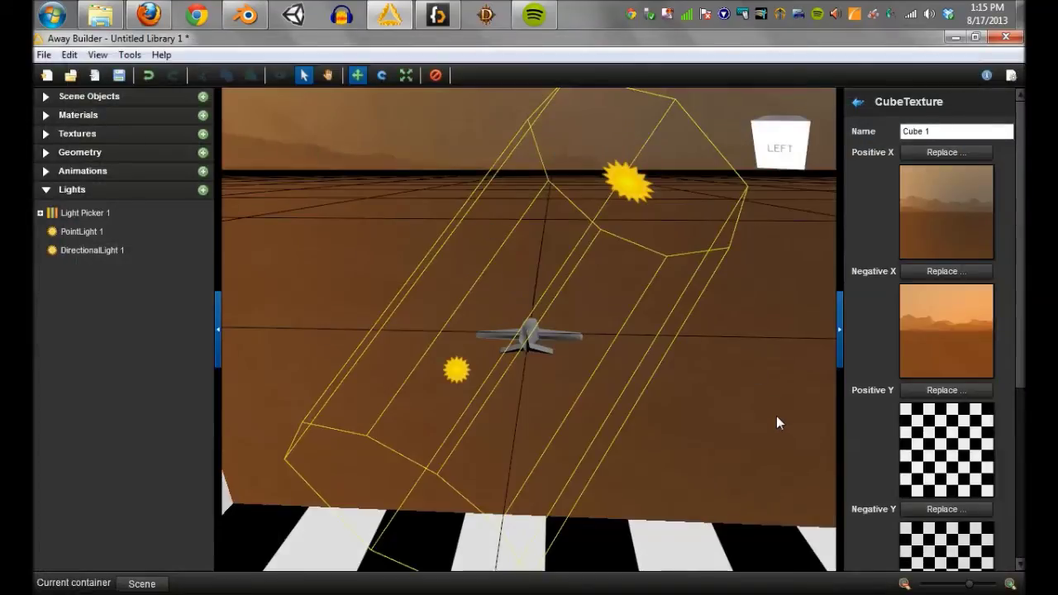
pyautogui.moveTo(776, 417); pyautogui.dragTo(532, 419)
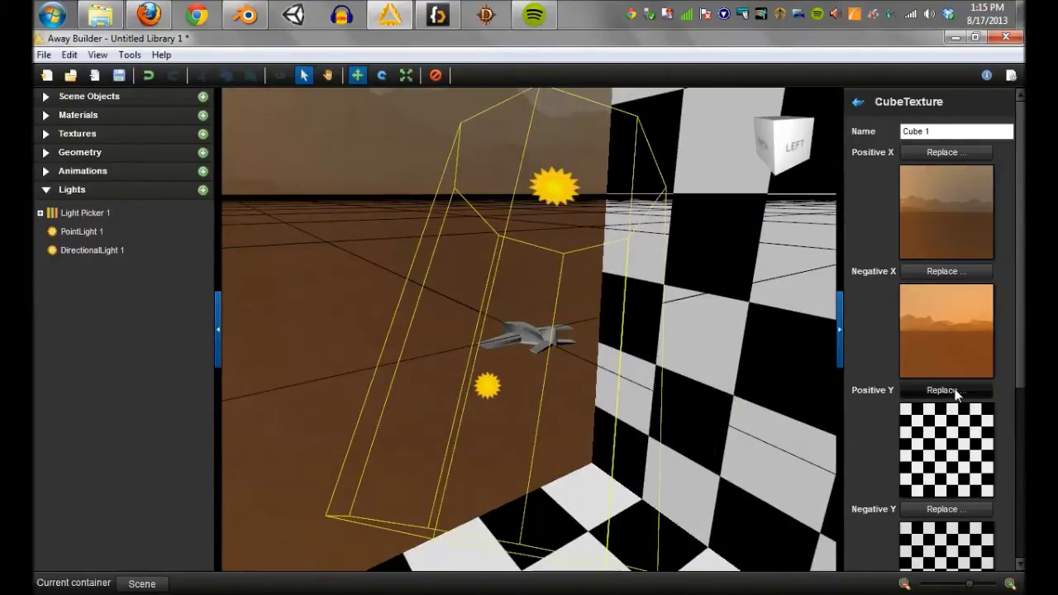
# Set the Positive Y face to work\topmars1.jpg
pyautogui.click(947, 390)
pyautogui.click(87, 136)
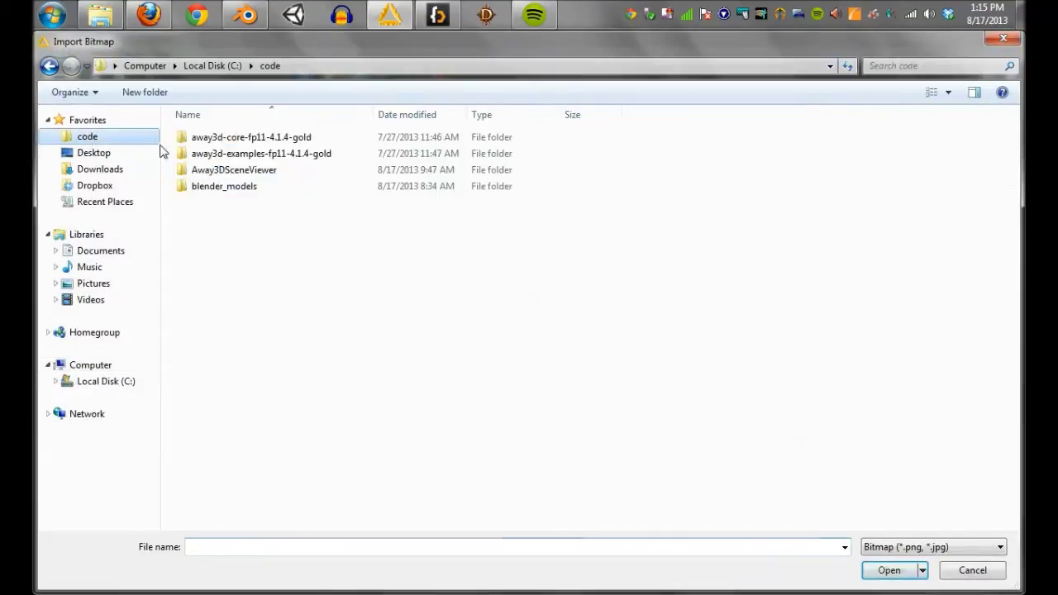
pyautogui.click(240, 172)
pyautogui.doubleClick(239, 172)
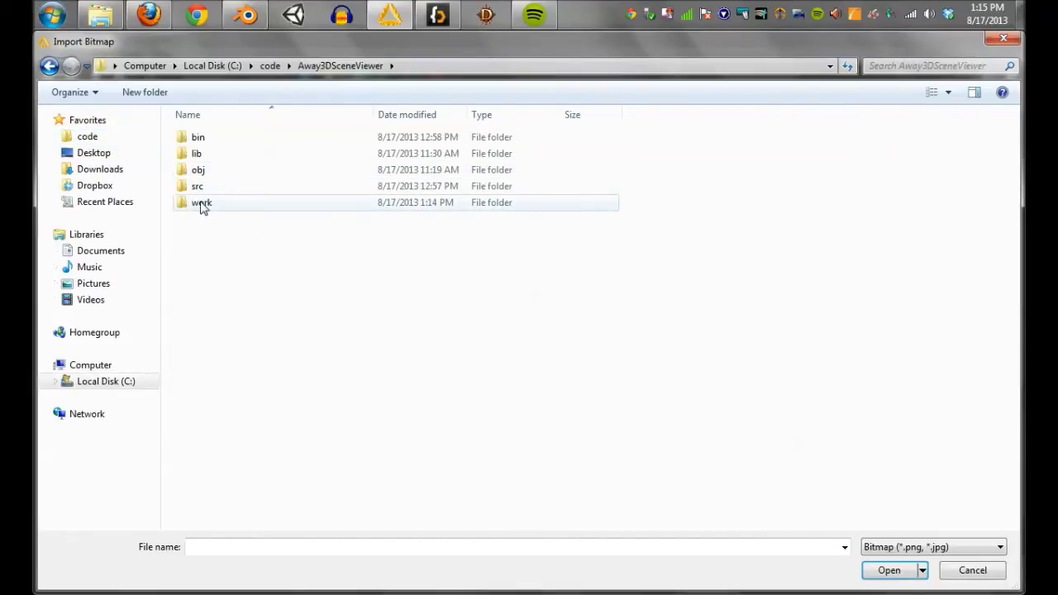
pyautogui.doubleClick(201, 207)
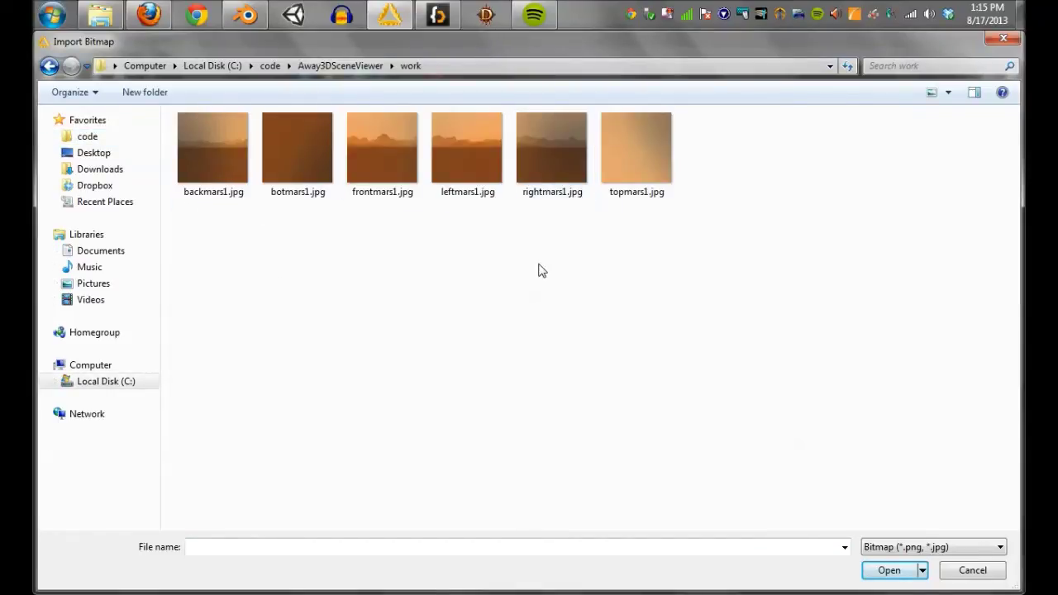
pyautogui.doubleClick(640, 162)
pyautogui.moveTo(712, 335); pyautogui.dragTo(813, 348)
# Set the Negative Y face to work\botmars1.jpg
pyautogui.click(975, 505)
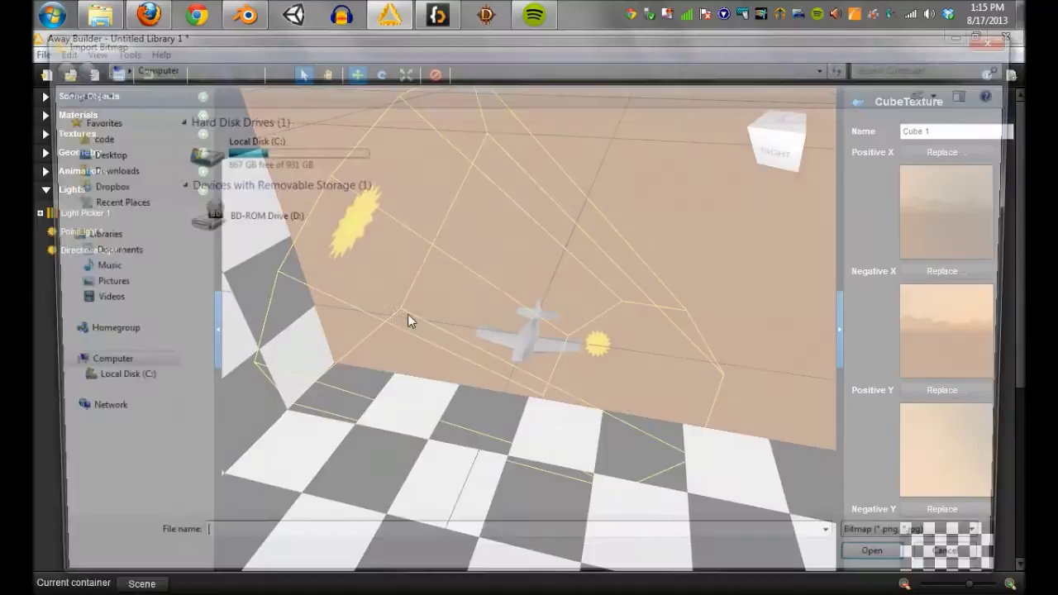
pyautogui.click(91, 138)
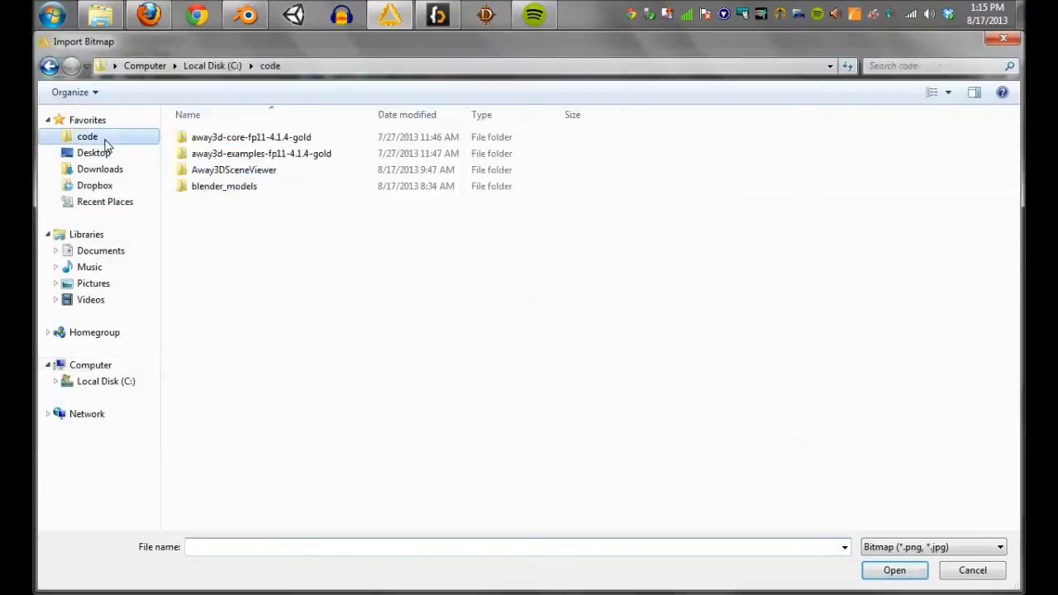
pyautogui.doubleClick(233, 170)
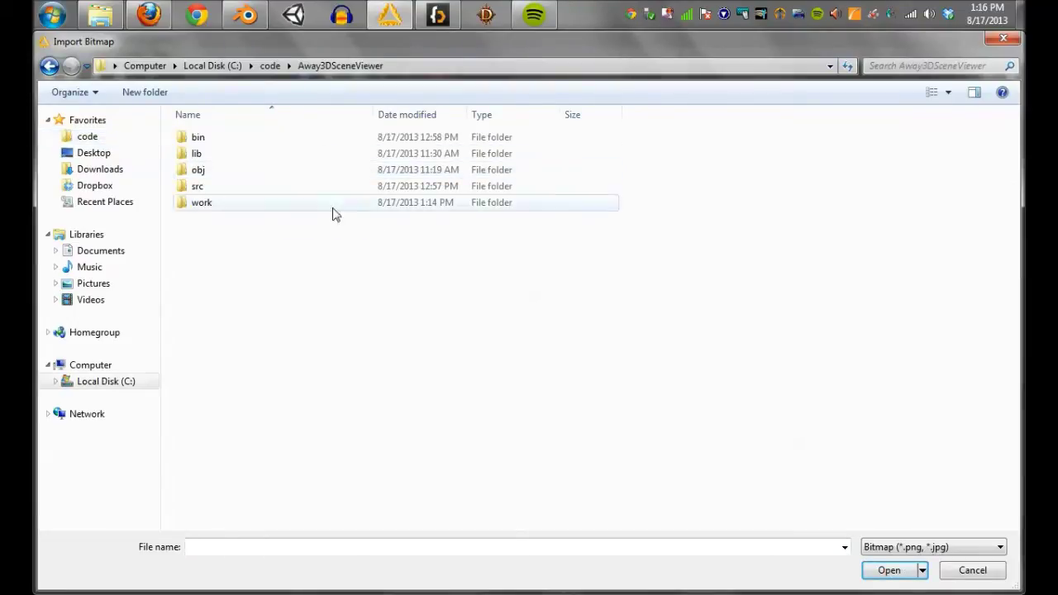
pyautogui.doubleClick(220, 206)
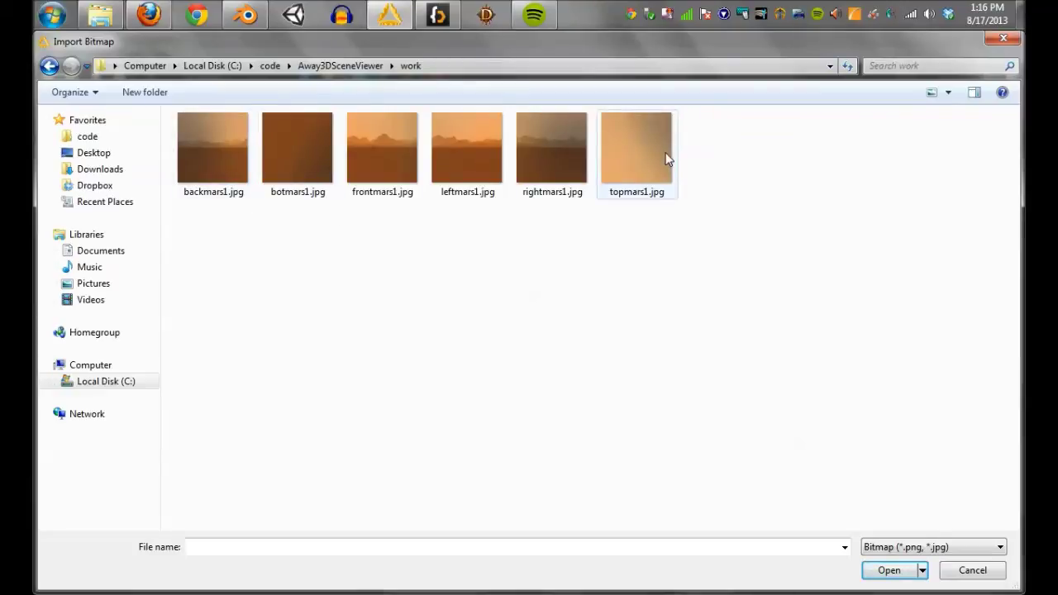
pyautogui.doubleClick(315, 157)
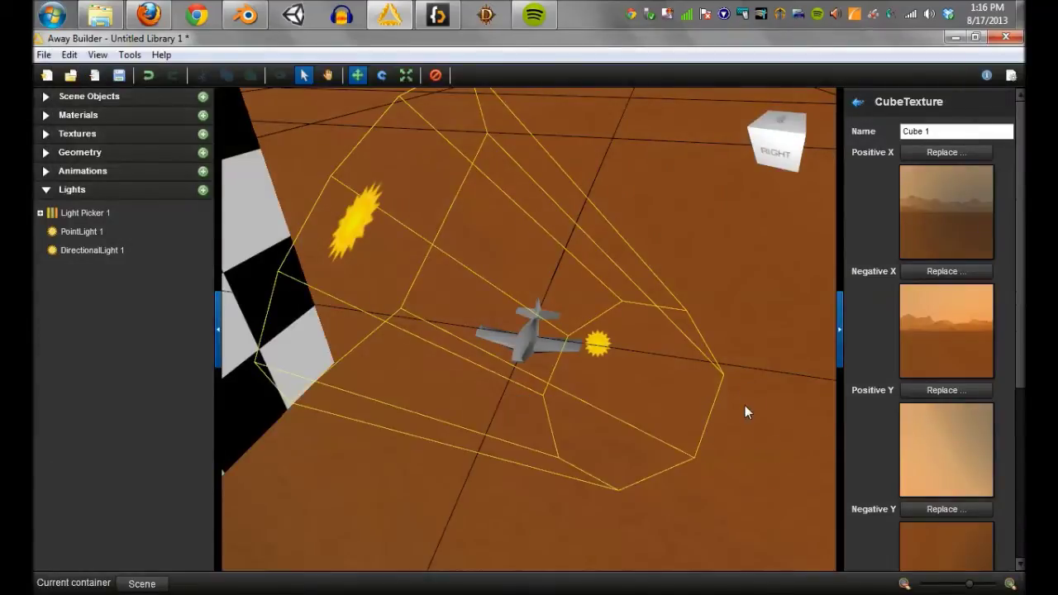
pyautogui.scroll(-3, 1016, 471)
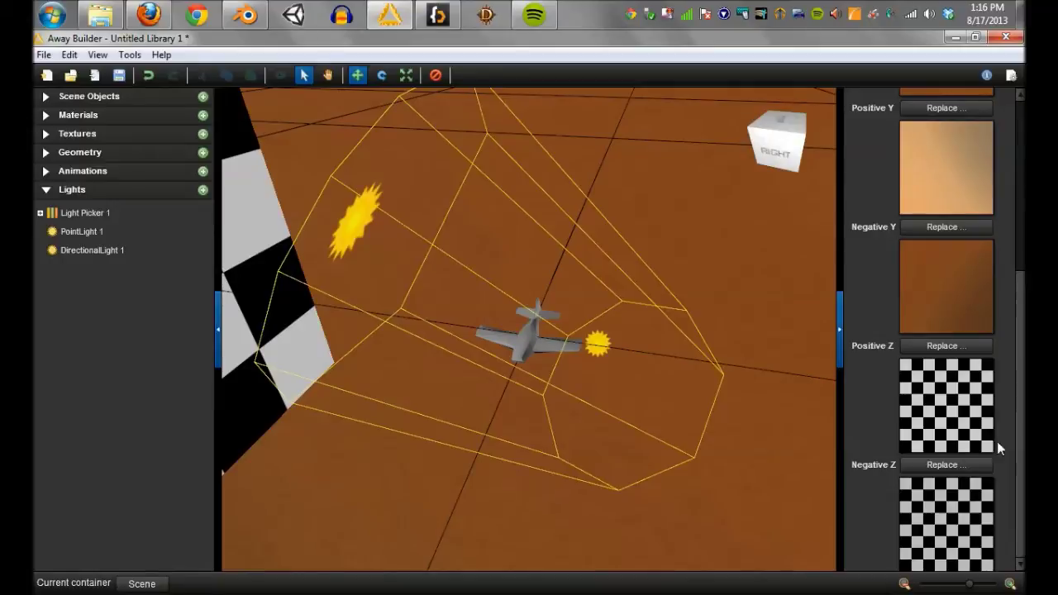
# Set the Positive Z face to work\frontmars1.jpg
pyautogui.click(969, 347)
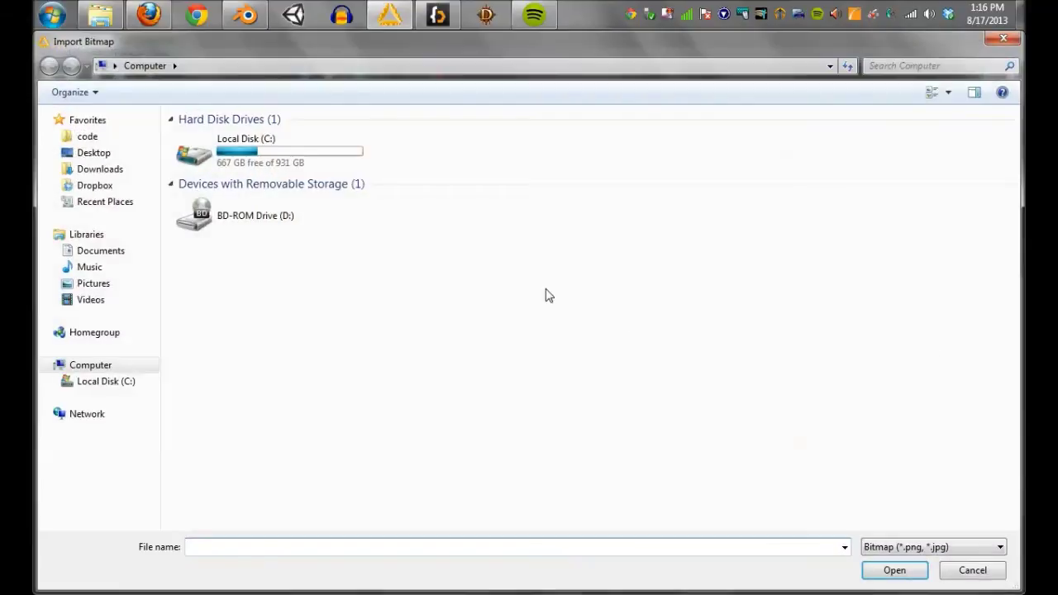
pyautogui.click(106, 139)
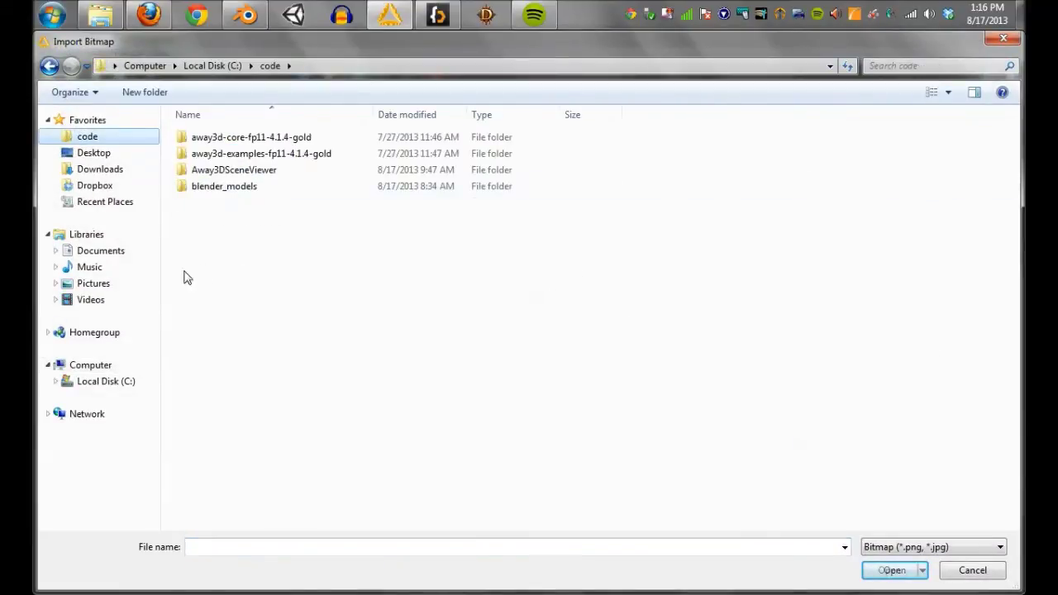
pyautogui.doubleClick(279, 177)
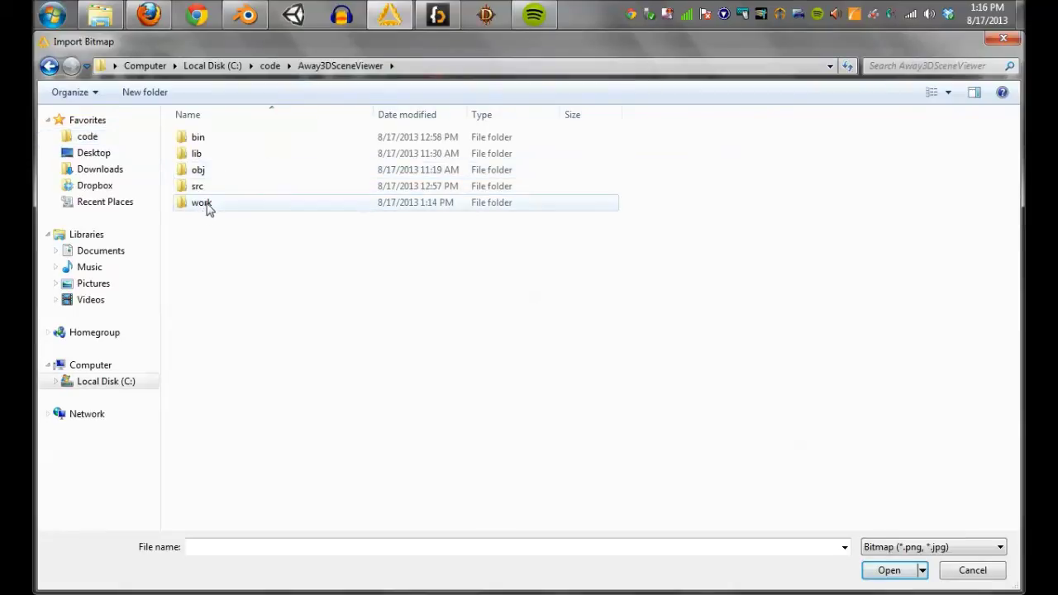
pyautogui.doubleClick(206, 205)
pyautogui.press('f')
pyautogui.doubleClick(388, 159)
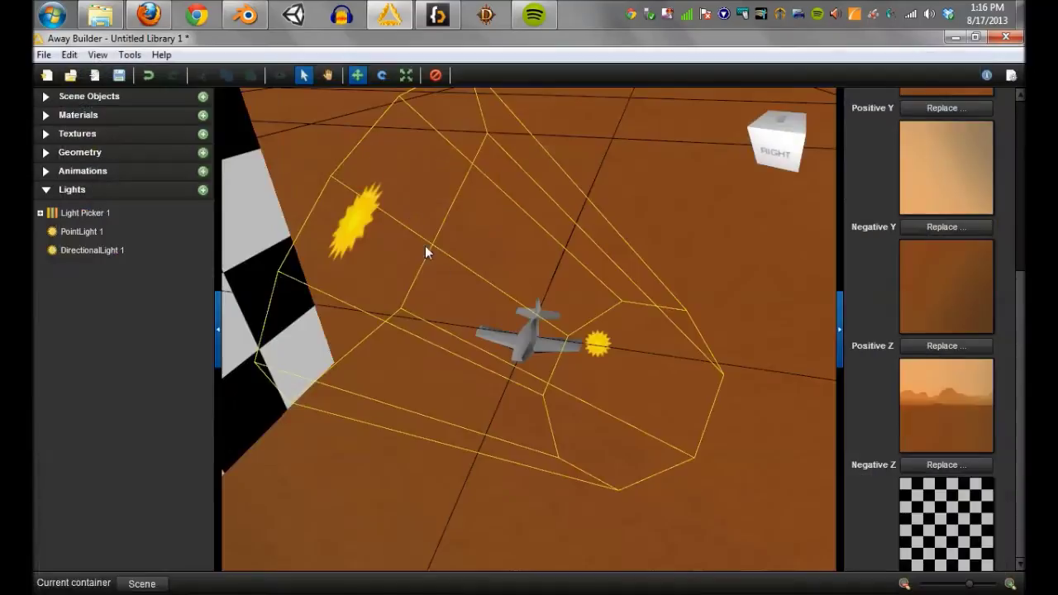
# Set the Negative Z face to work\backmars1.jpg and view the finished skybox
pyautogui.click(960, 466)
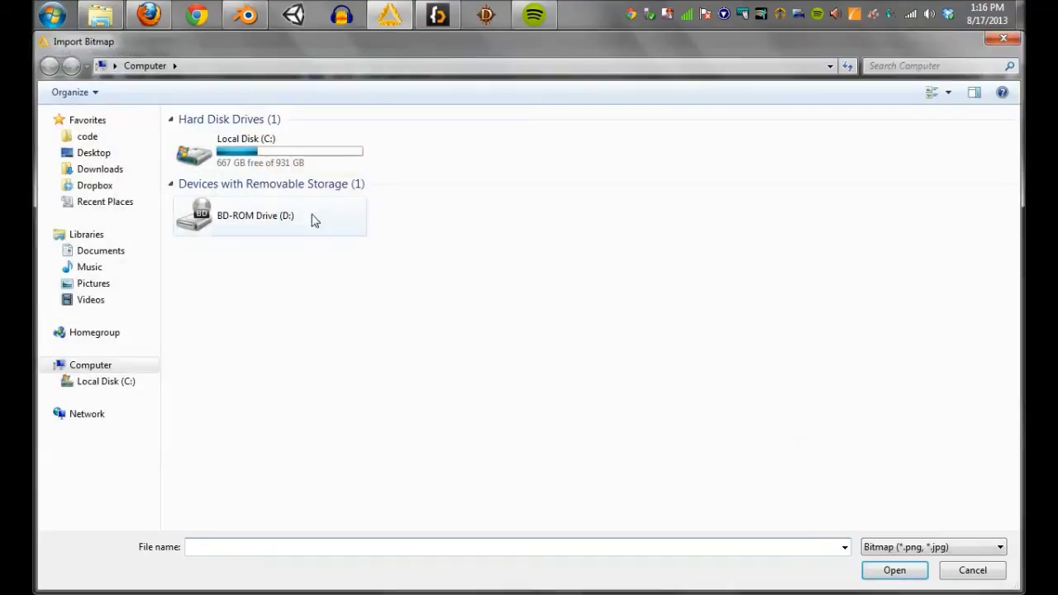
pyautogui.click(99, 143)
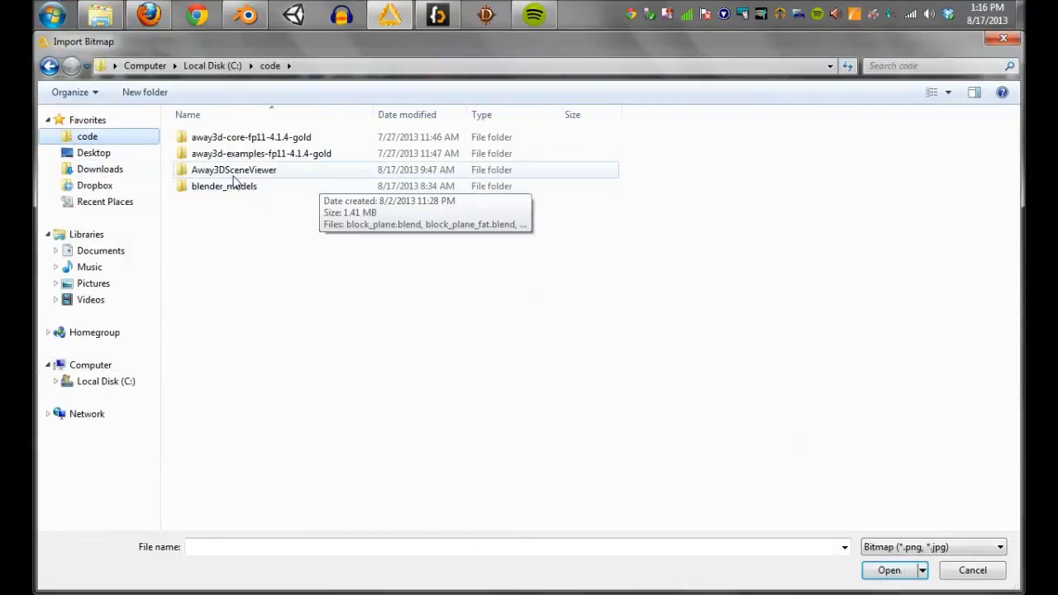
pyautogui.doubleClick(266, 170)
pyautogui.doubleClick(201, 203)
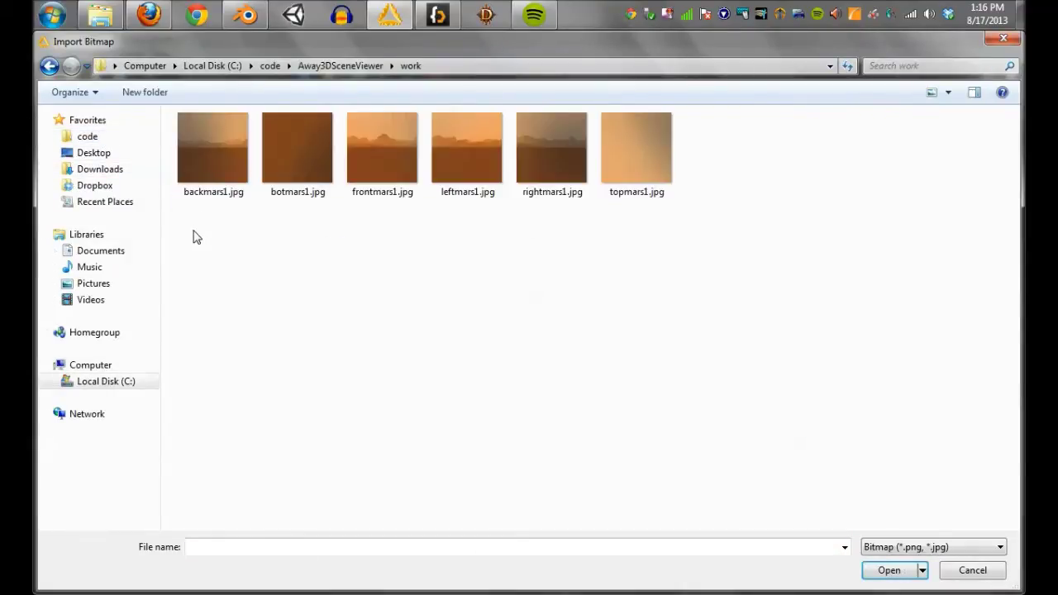
pyautogui.doubleClick(215, 162)
pyautogui.moveTo(761, 313); pyautogui.dragTo(234, 276)
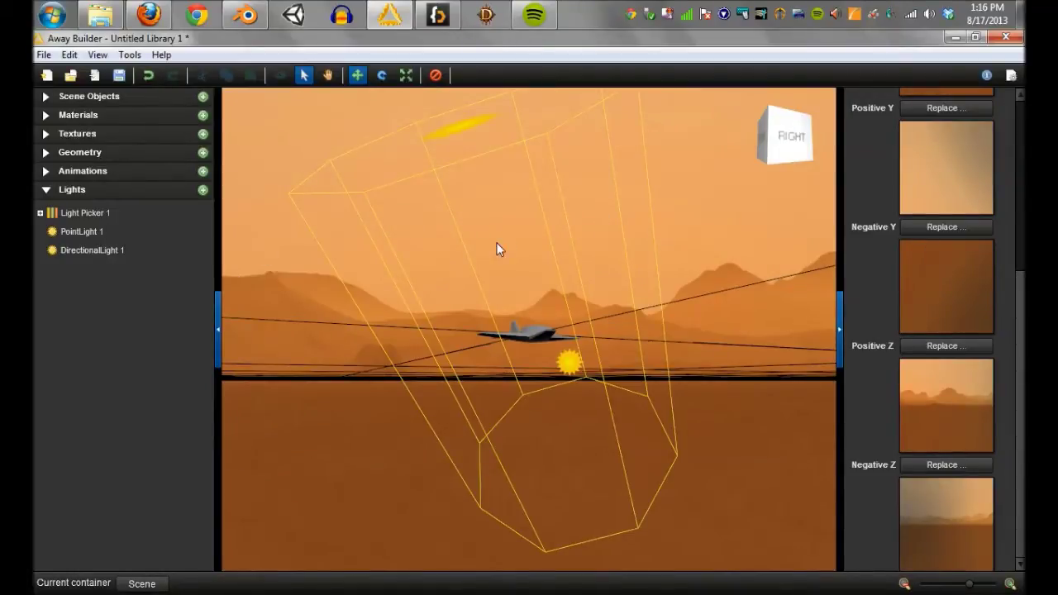
pyautogui.moveTo(692, 236); pyautogui.dragTo(700, 262)
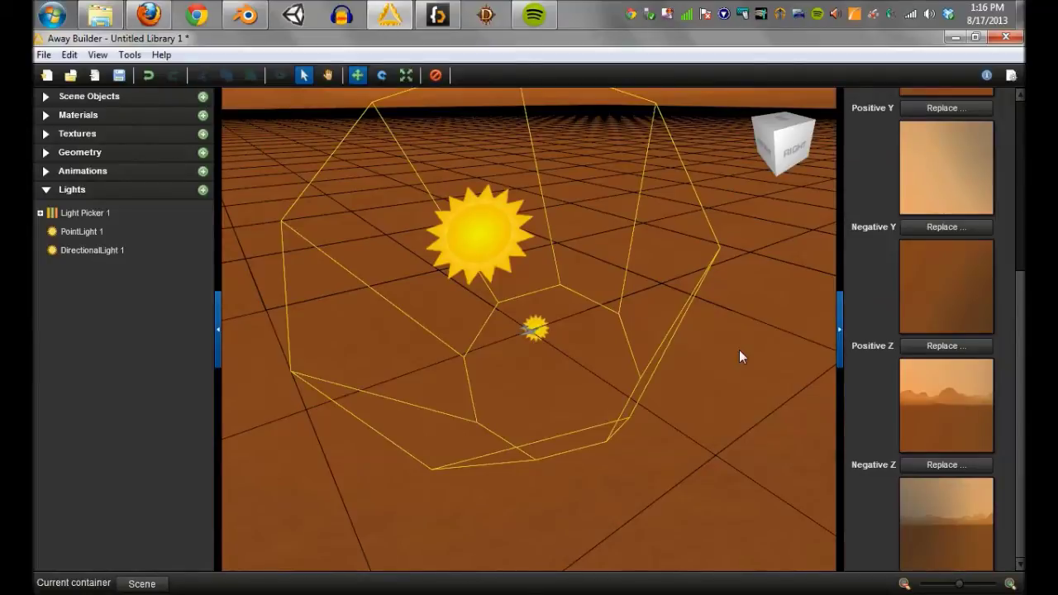
# Add a new camera, Camera1, and move it toward the lower left of the scene
pyautogui.click(204, 97)
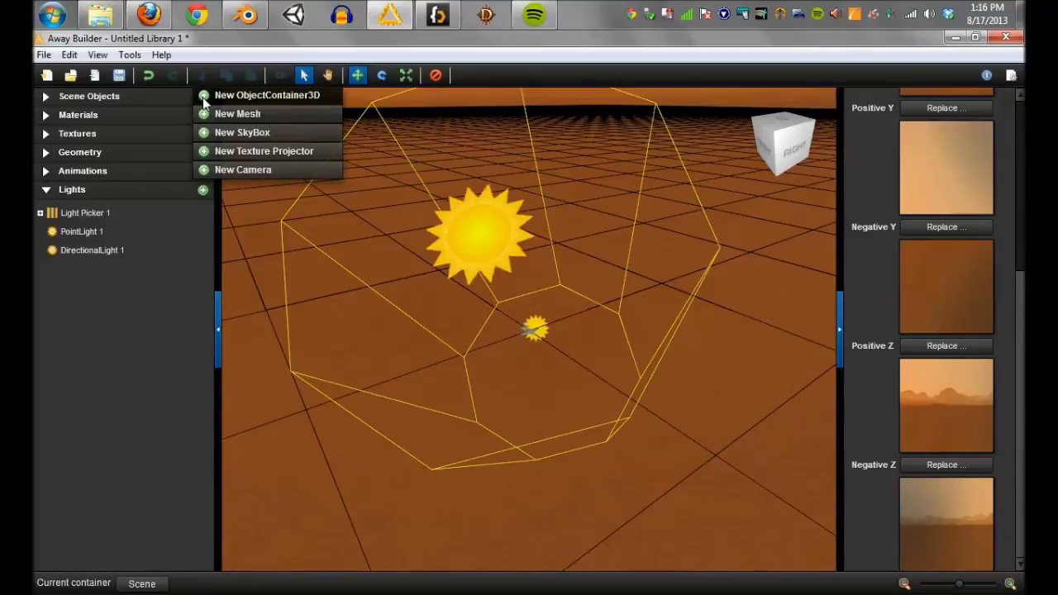
pyautogui.click(238, 169)
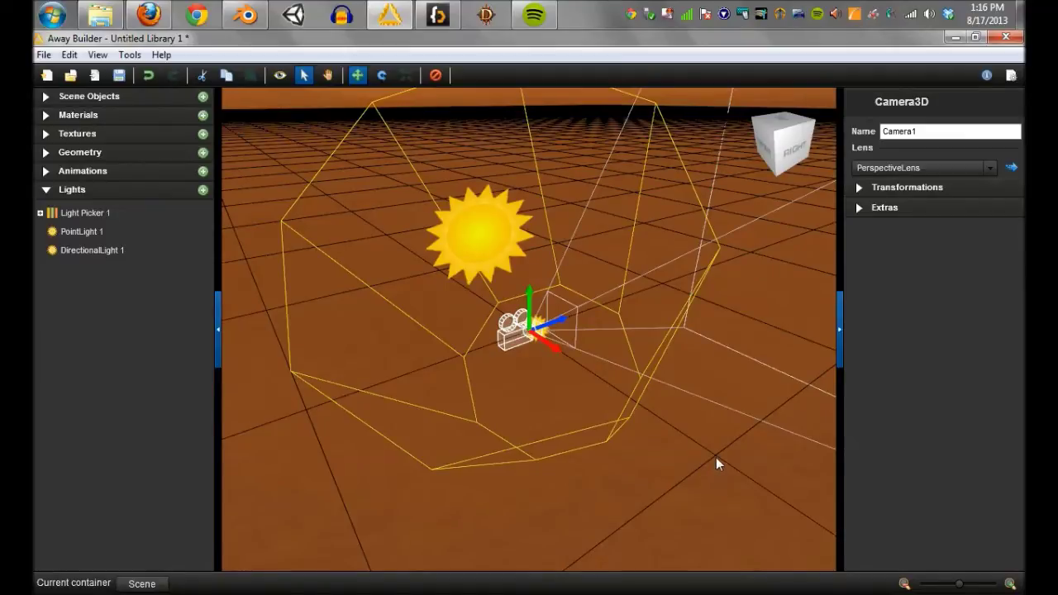
pyautogui.moveTo(560, 321); pyautogui.dragTo(403, 362)
pyautogui.click(320, 426)
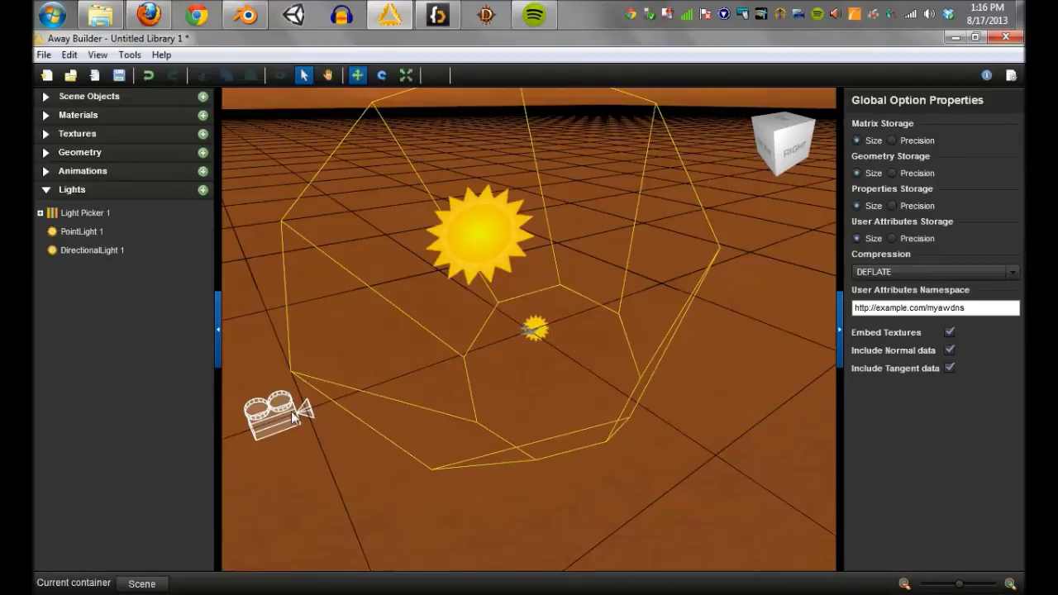
pyautogui.click(292, 413)
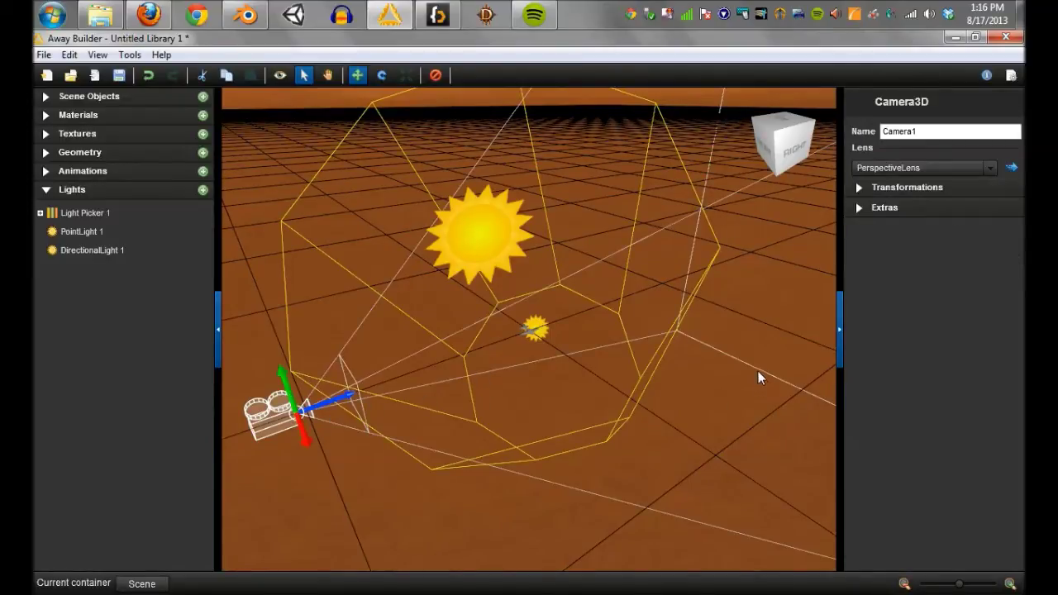
pyautogui.press('f')
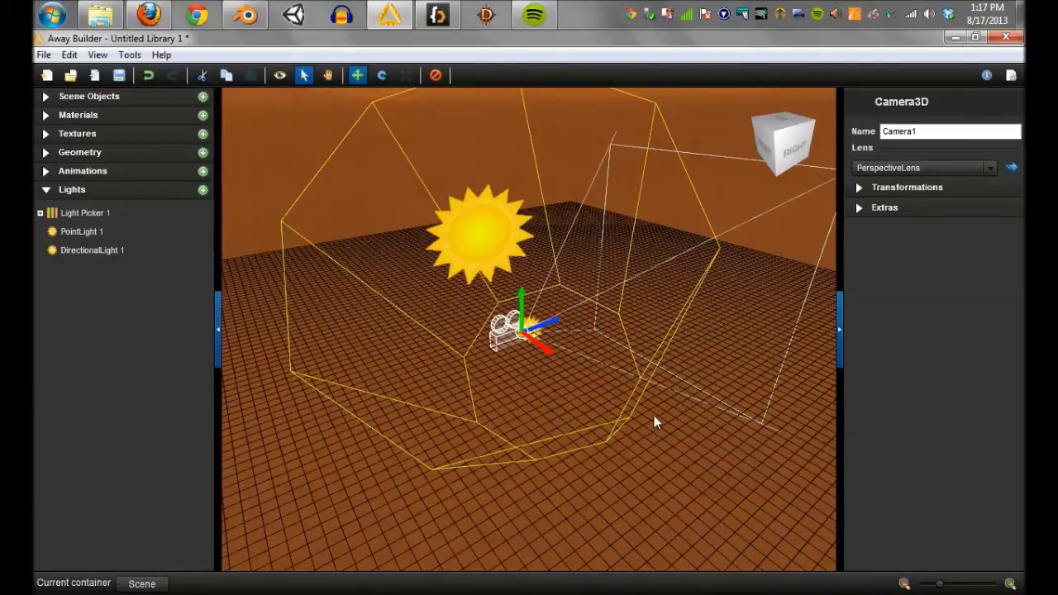
pyautogui.moveTo(654, 415); pyautogui.dragTo(360, 337)
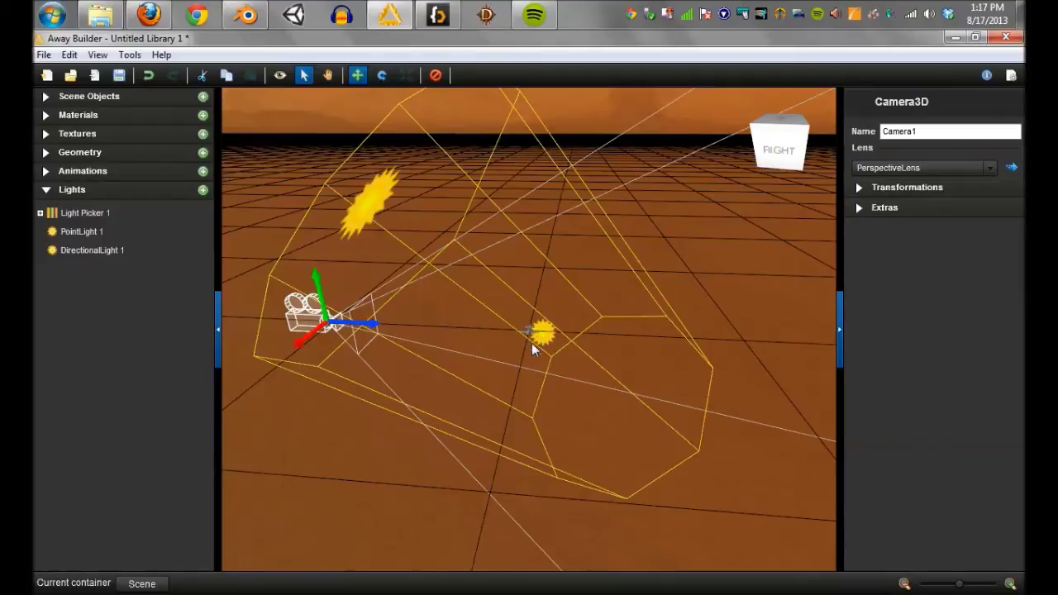
pyautogui.moveTo(345, 435); pyautogui.dragTo(492, 434, button='middle')
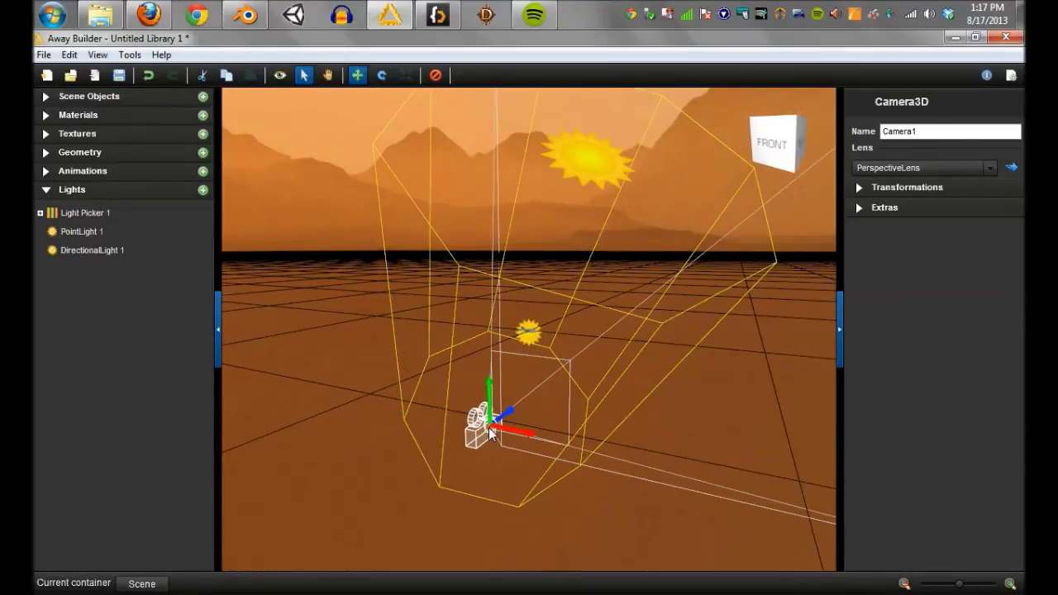
# Rotate Camera1 to aim at the mountains and raise it upward
pyautogui.press('e')
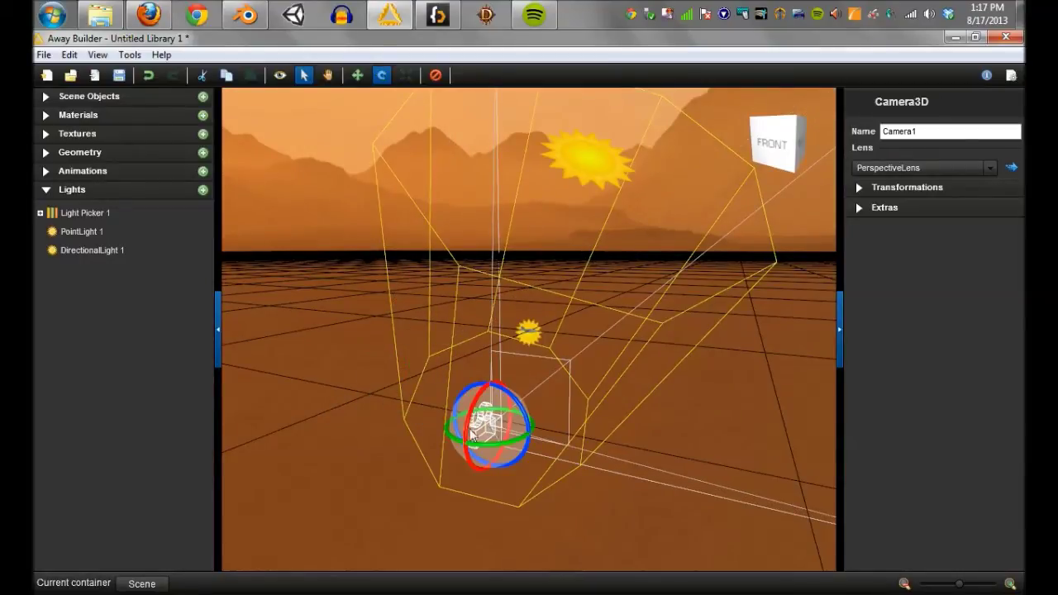
pyautogui.moveTo(469, 428); pyautogui.dragTo(524, 446)
pyautogui.moveTo(490, 391)
pyautogui.mouseDown()
pyautogui.moveTo(491, 408)
pyautogui.moveTo(497, 393)
pyautogui.mouseUp()
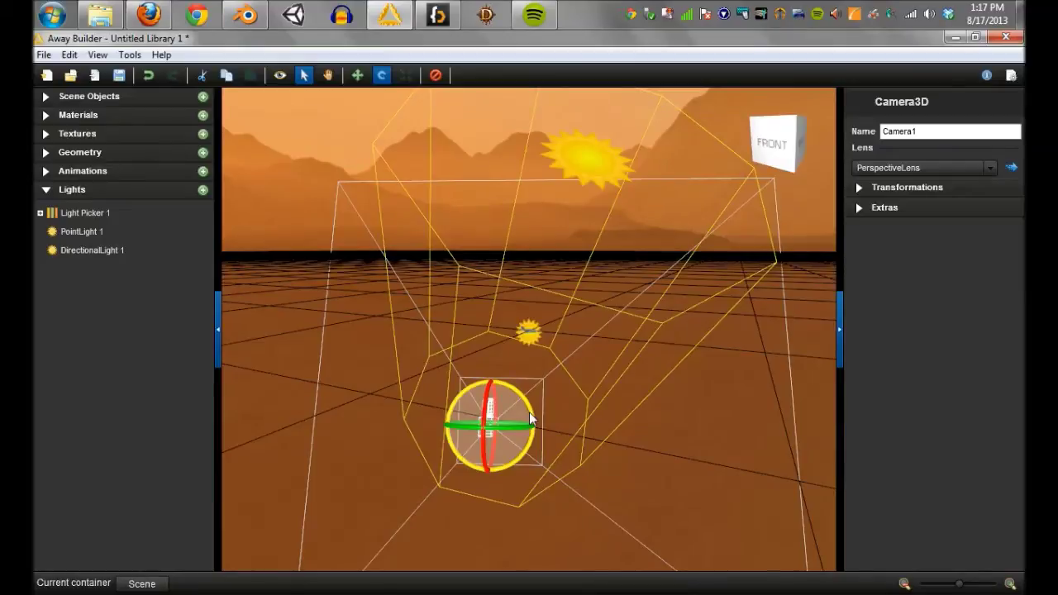
pyautogui.press('w')
pyautogui.moveTo(488, 392); pyautogui.dragTo(511, 352)
pyautogui.click(662, 367)
pyautogui.moveTo(799, 376); pyautogui.dragTo(449, 323)
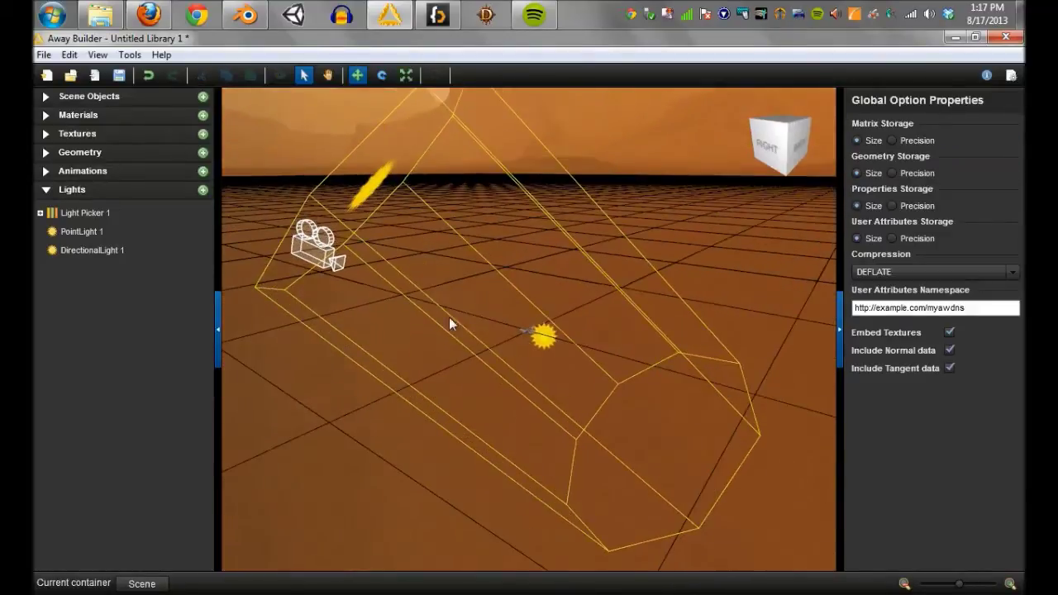
pyautogui.click(344, 301)
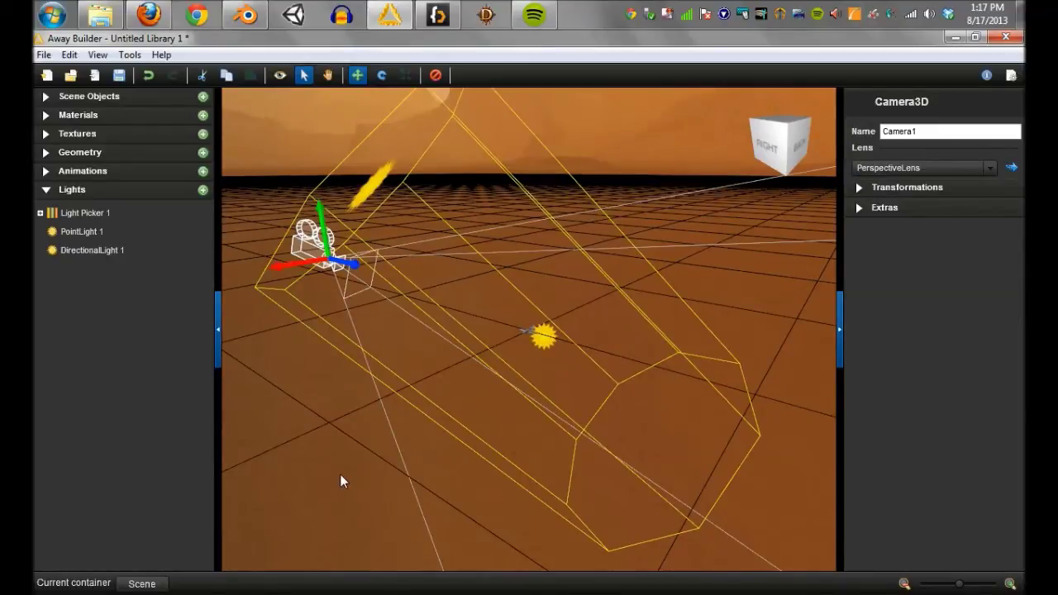
pyautogui.moveTo(340, 473); pyautogui.dragTo(404, 409)
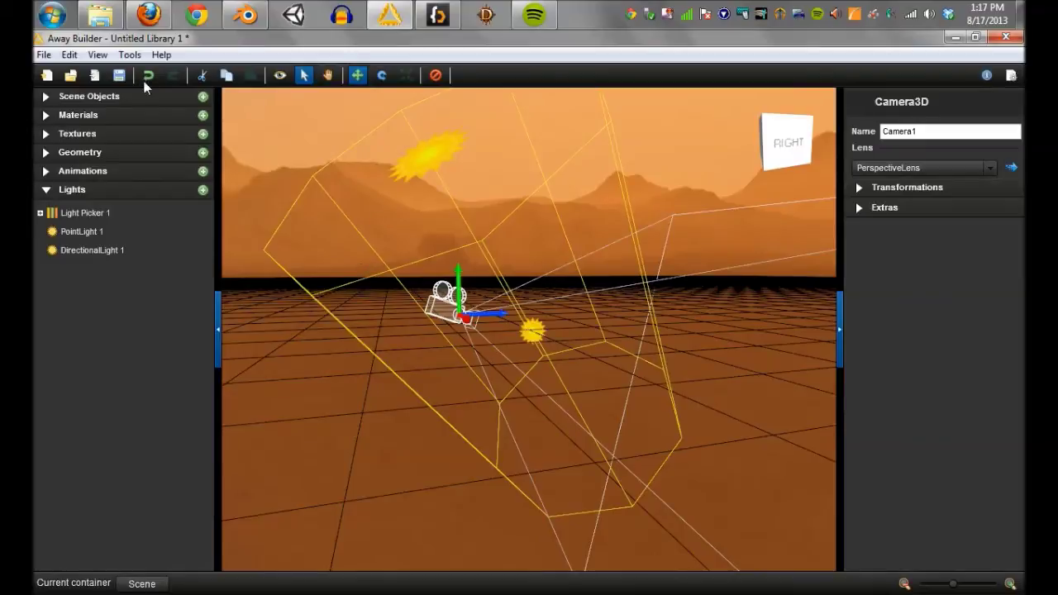
pyautogui.click(43, 55)
# Save the scene as plane.awd in code\Away3DSceneViewer\src and minimize Away Builder
pyautogui.click(75, 129)
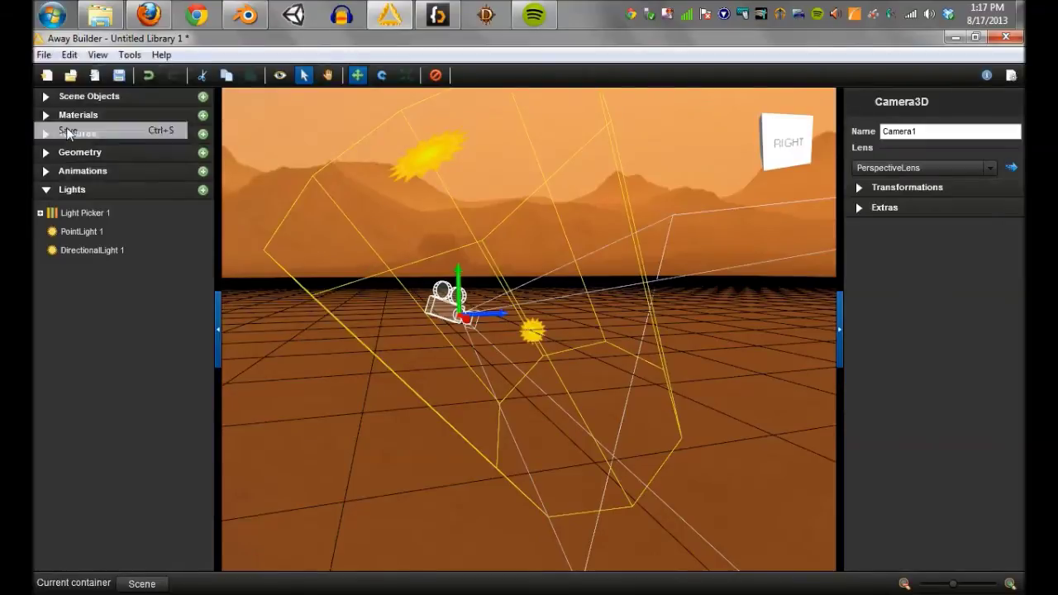
pyautogui.click(235, 515)
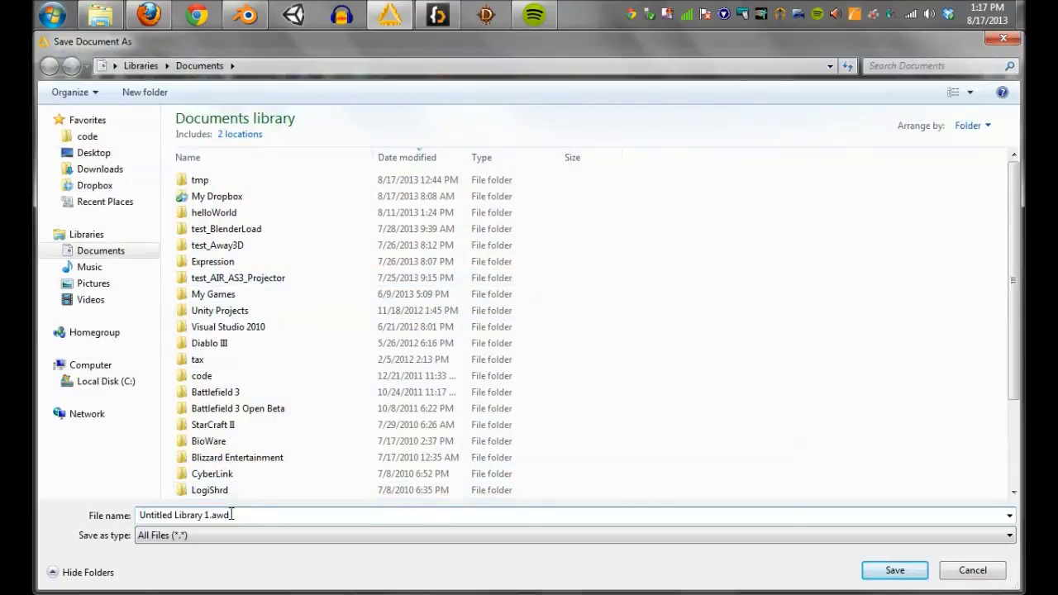
pyautogui.press('Left')
pyautogui.press('Left')
pyautogui.press('Left')
pyautogui.press('Left')
pyautogui.press('Left')
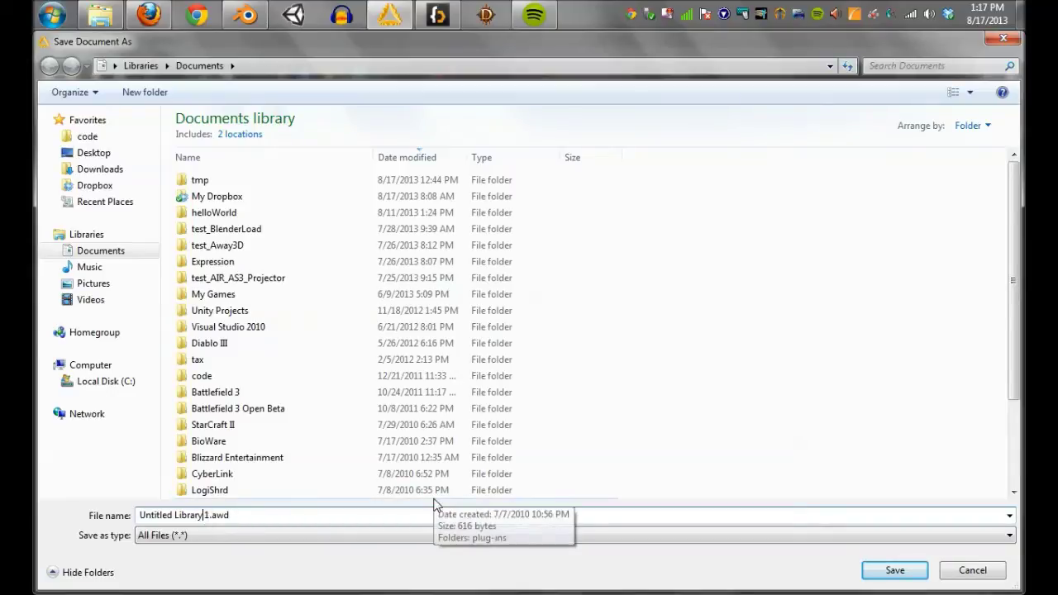
pyautogui.hotkey('shift', 'Right')
pyautogui.hotkey('ctrl', 'shift', 'Left')
pyautogui.hotkey('ctrl', 'shift', 'Left')
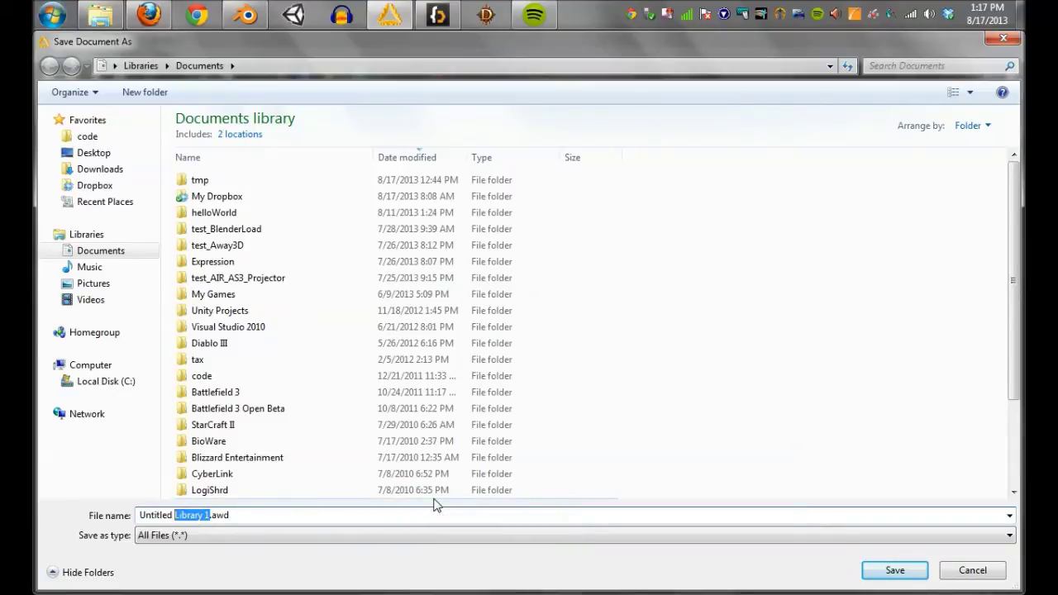
pyautogui.write('plane')
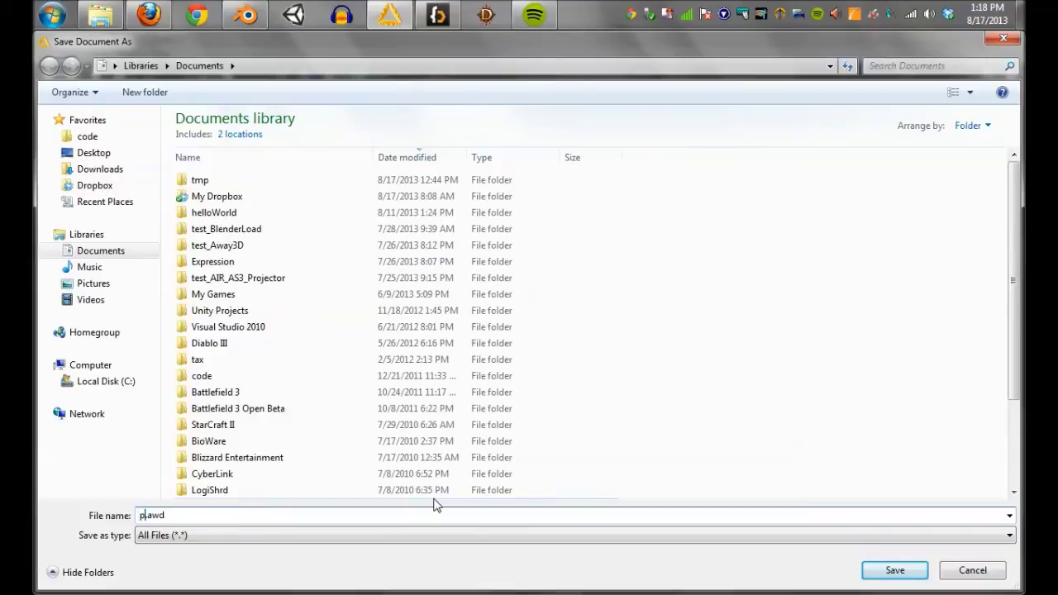
pyautogui.click(82, 135)
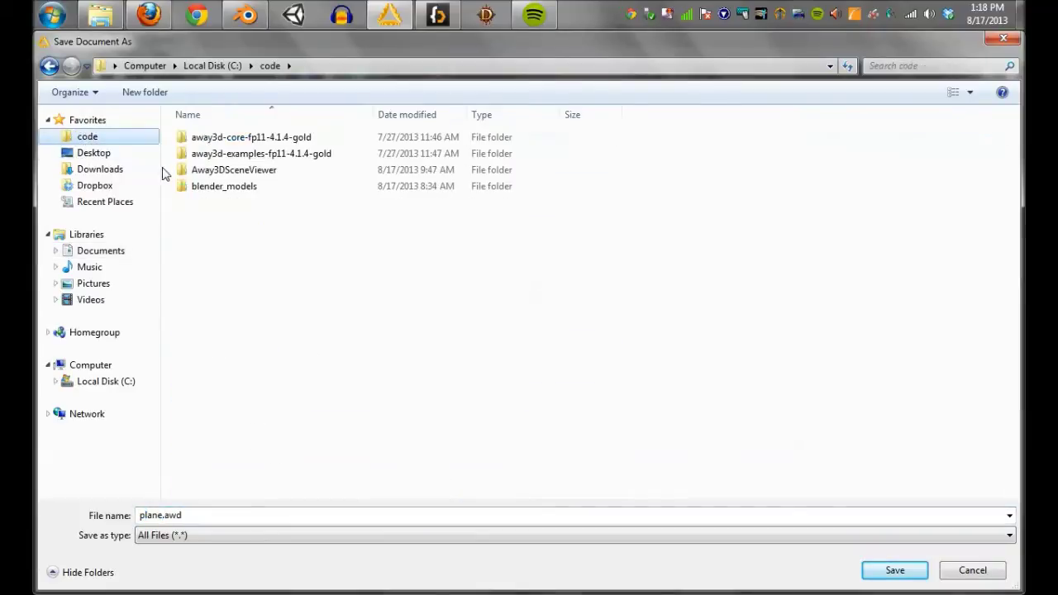
pyautogui.doubleClick(237, 170)
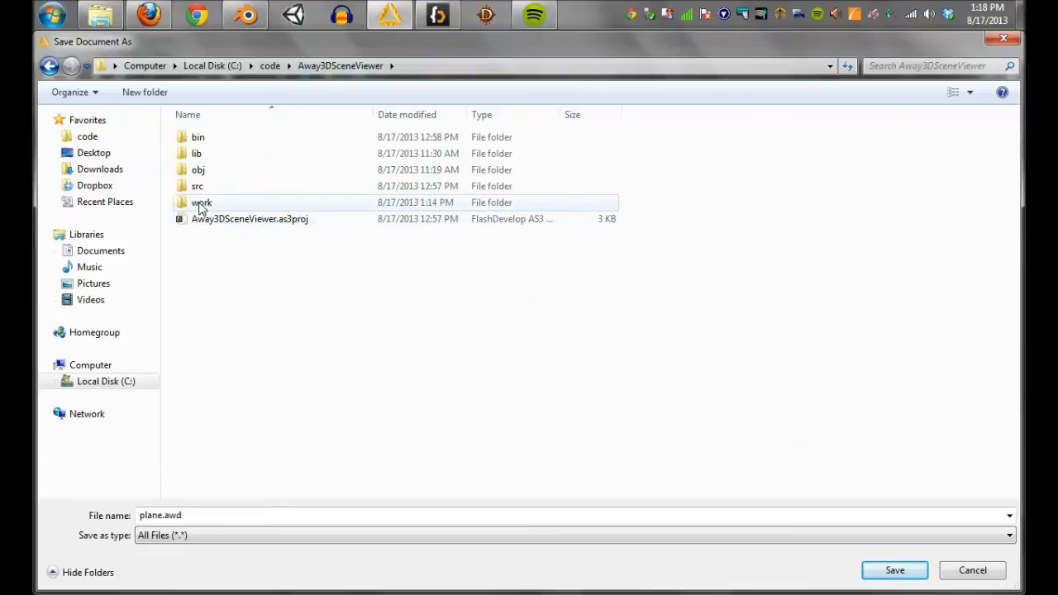
pyautogui.doubleClick(203, 187)
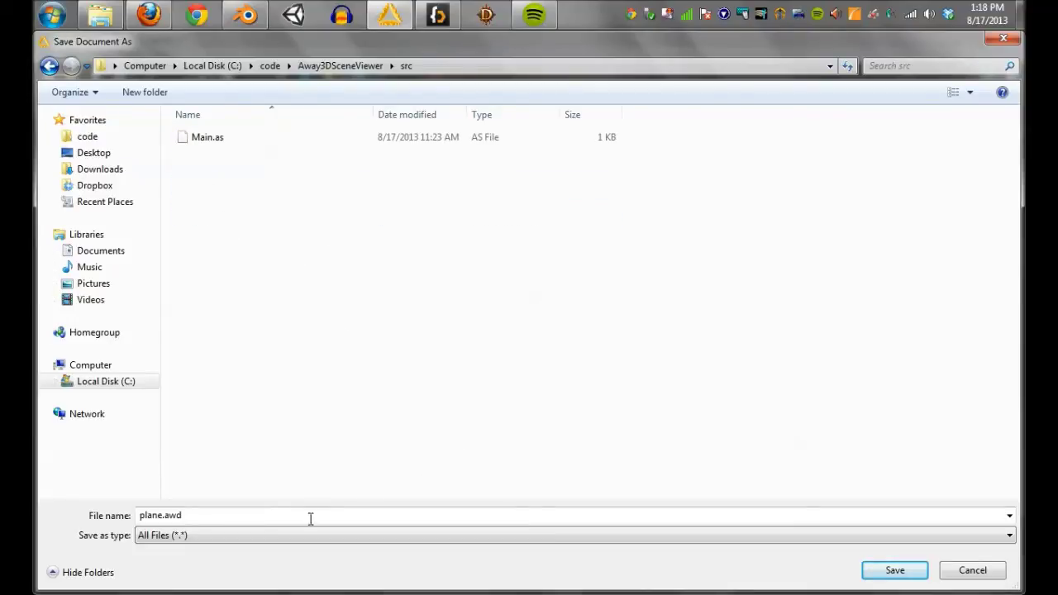
pyautogui.click(894, 572)
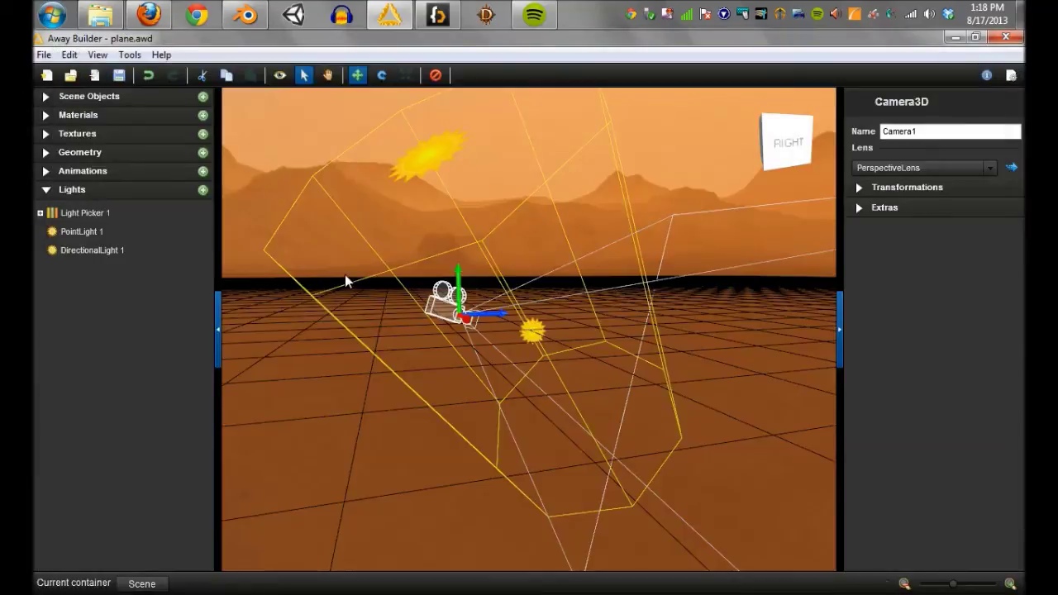
pyautogui.click(955, 37)
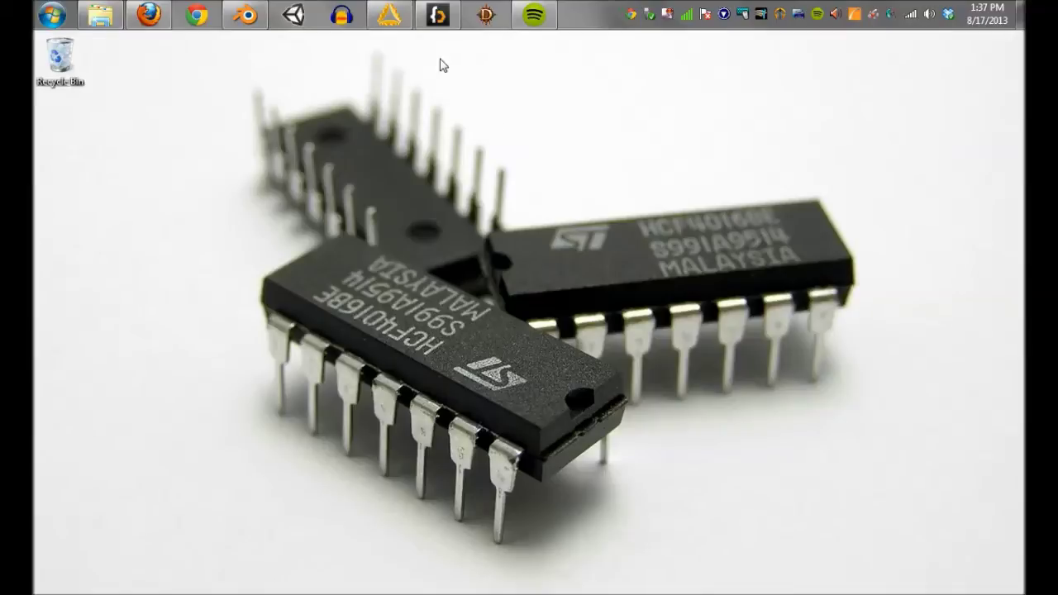
# Add a new 'assets' folder under src and drag plane.awd into it
pyautogui.click(439, 14)
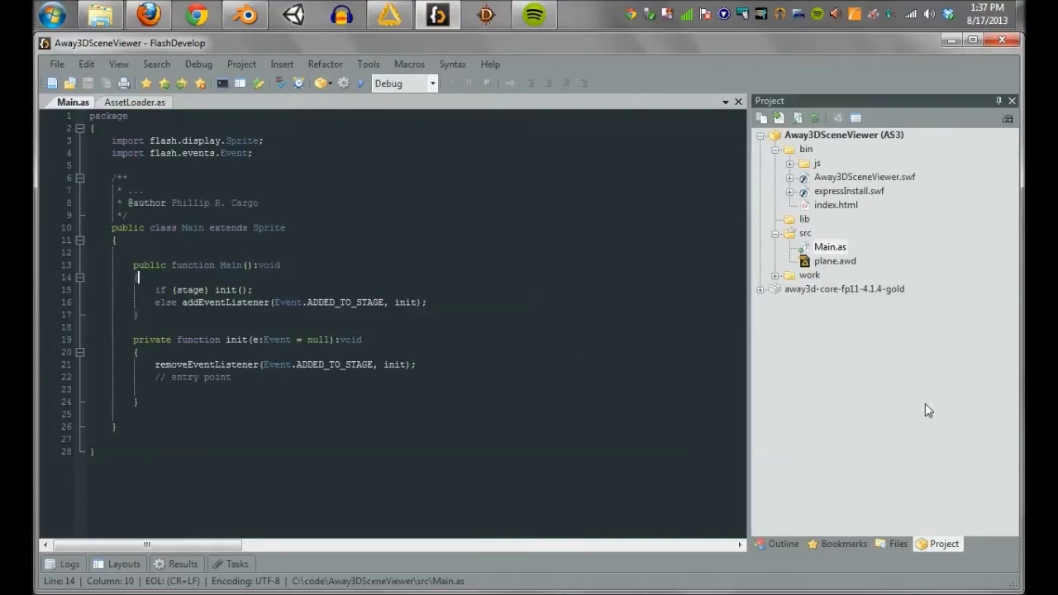
pyautogui.rightClick(803, 232)
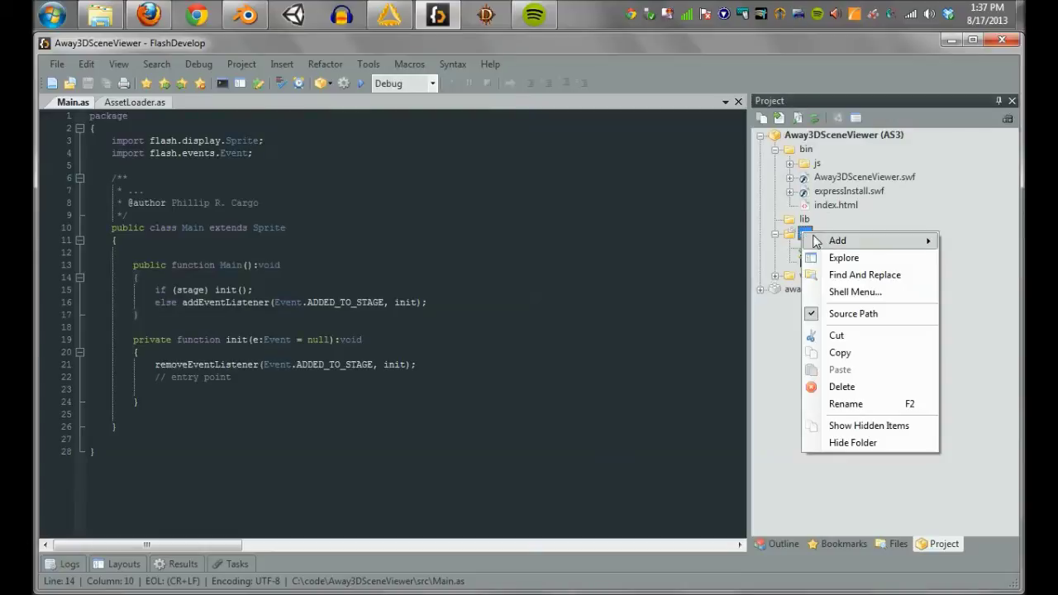
pyautogui.moveTo(817, 240)
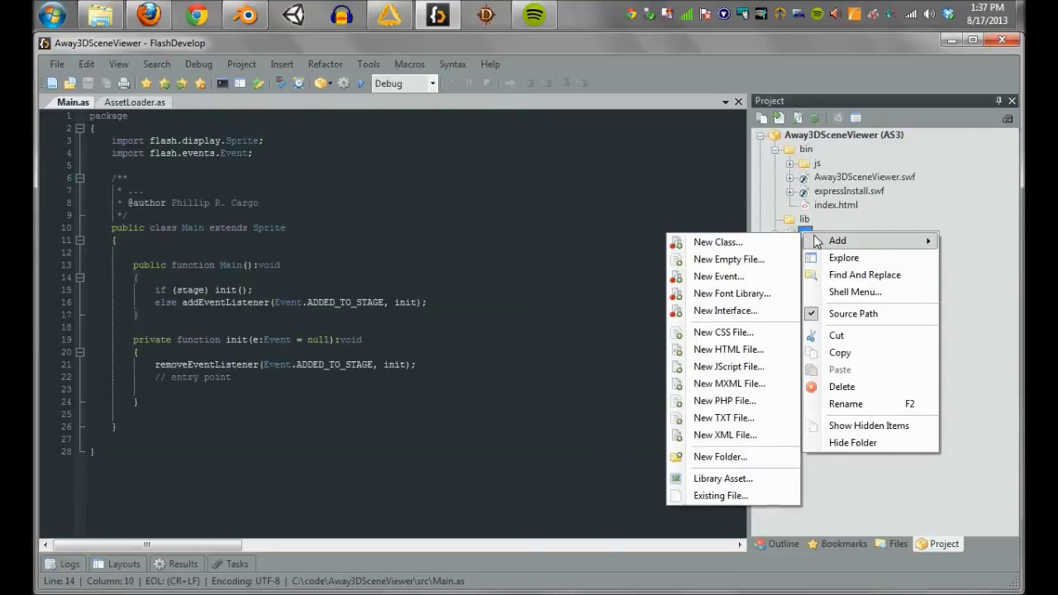
pyautogui.click(720, 456)
pyautogui.write('assets')
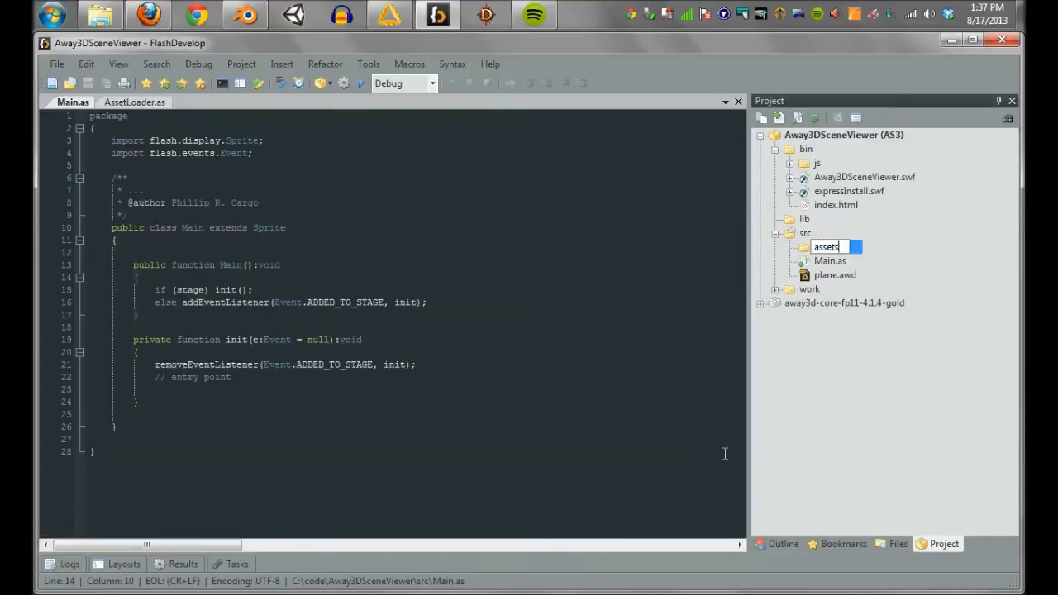
pyautogui.press('Return')
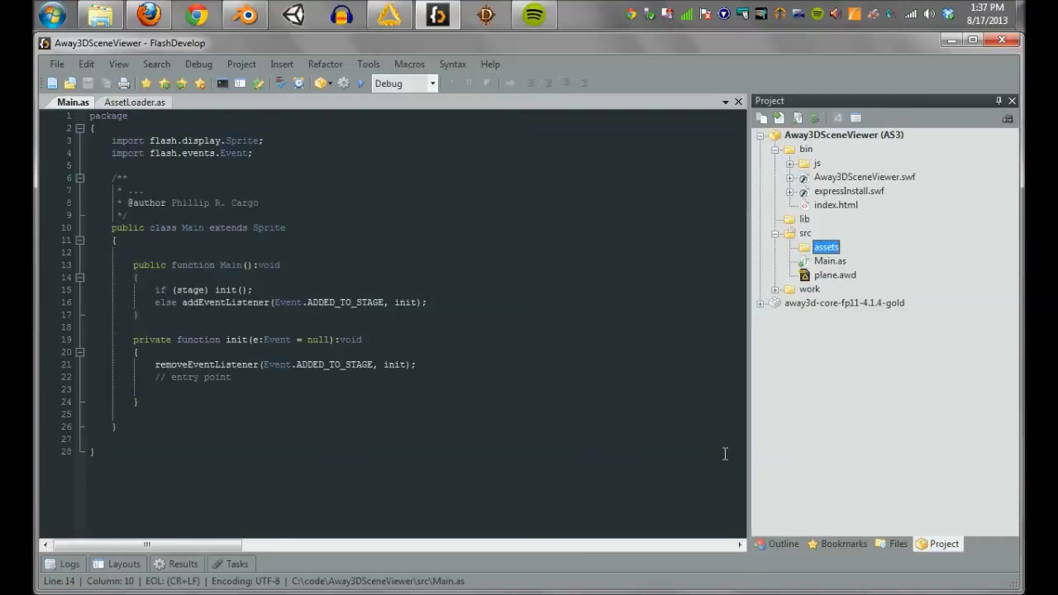
pyautogui.click(836, 277)
pyautogui.moveTo(835, 251); pyautogui.dragTo(828, 248)
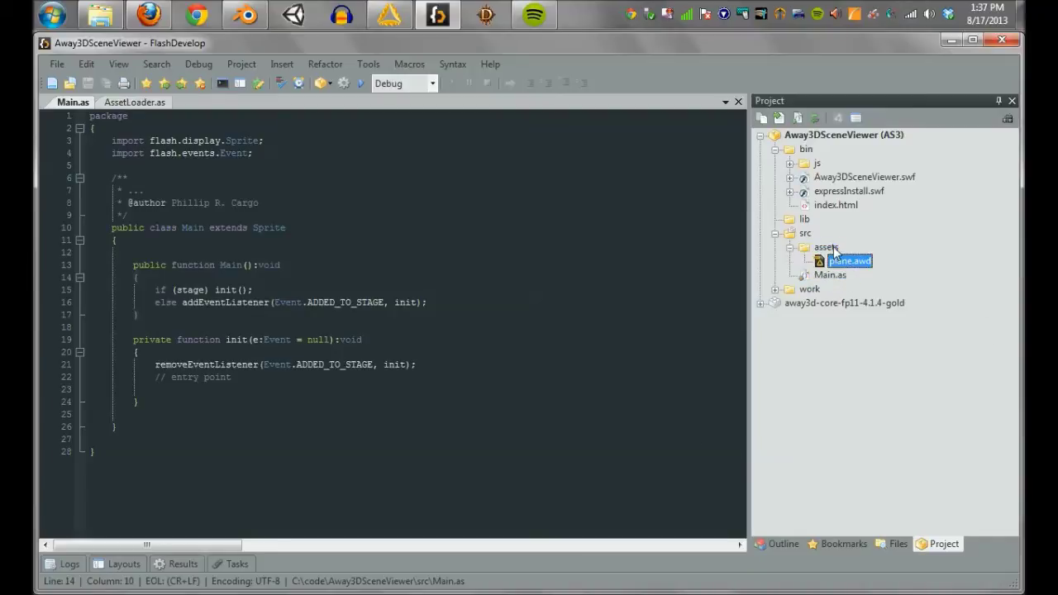
# Set the project to target Flash Player 11.7 with a 60 fps framerate
pyautogui.rightClick(807, 138)
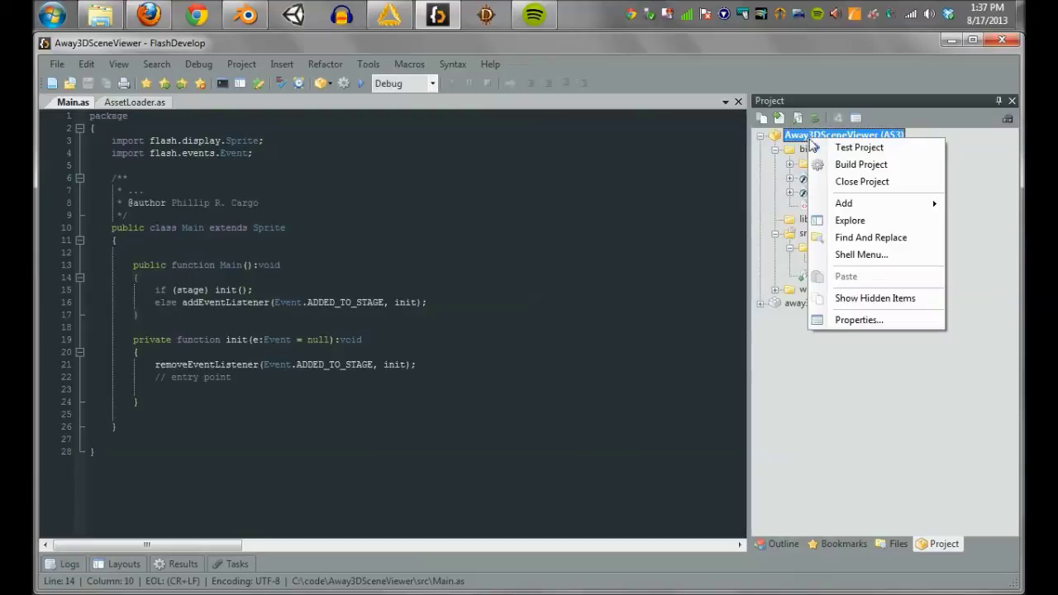
pyautogui.click(848, 320)
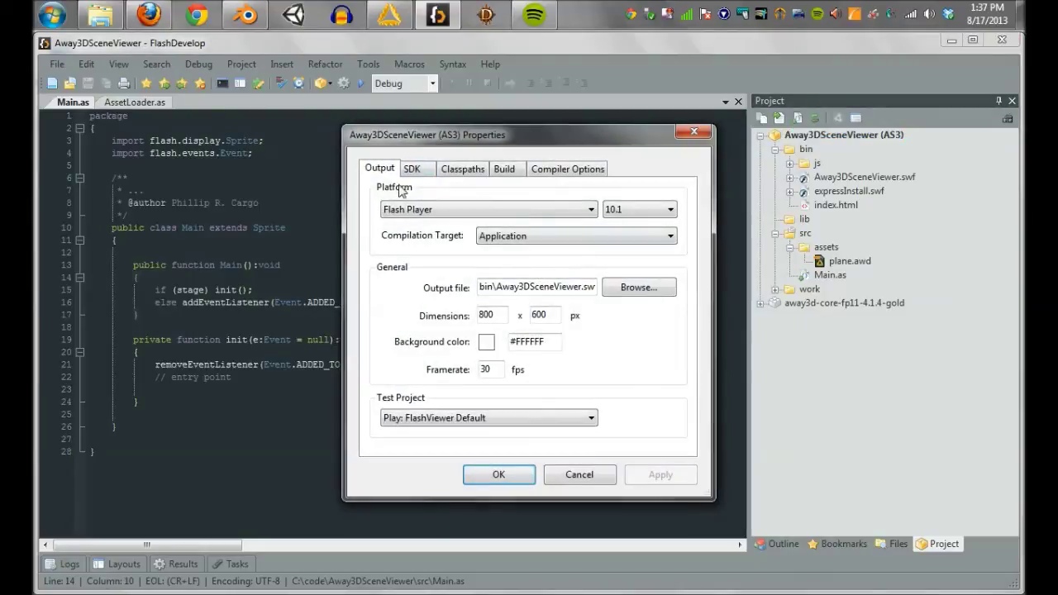
pyautogui.click(638, 211)
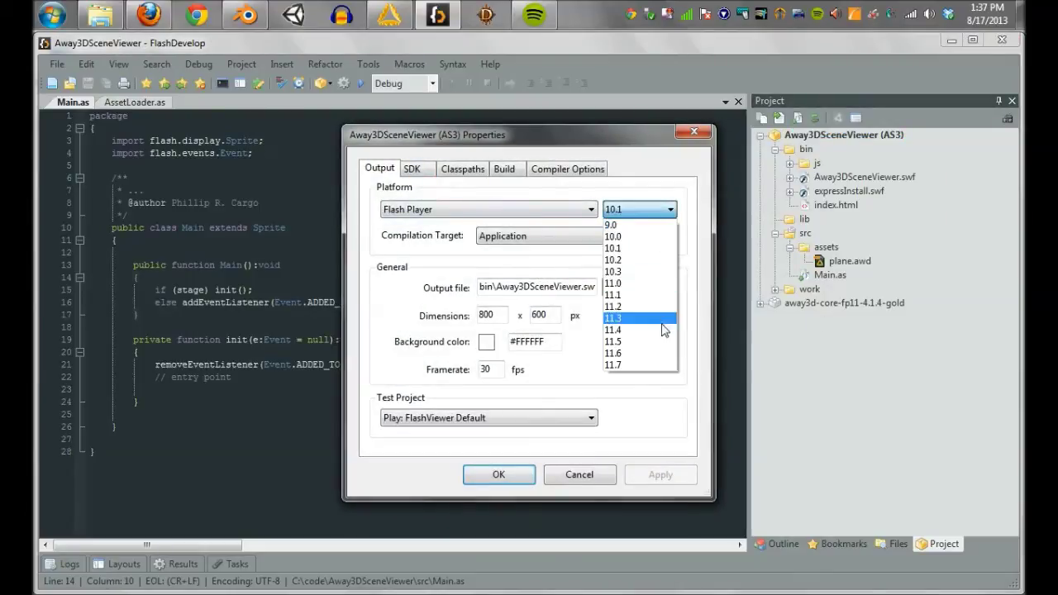
pyautogui.click(633, 365)
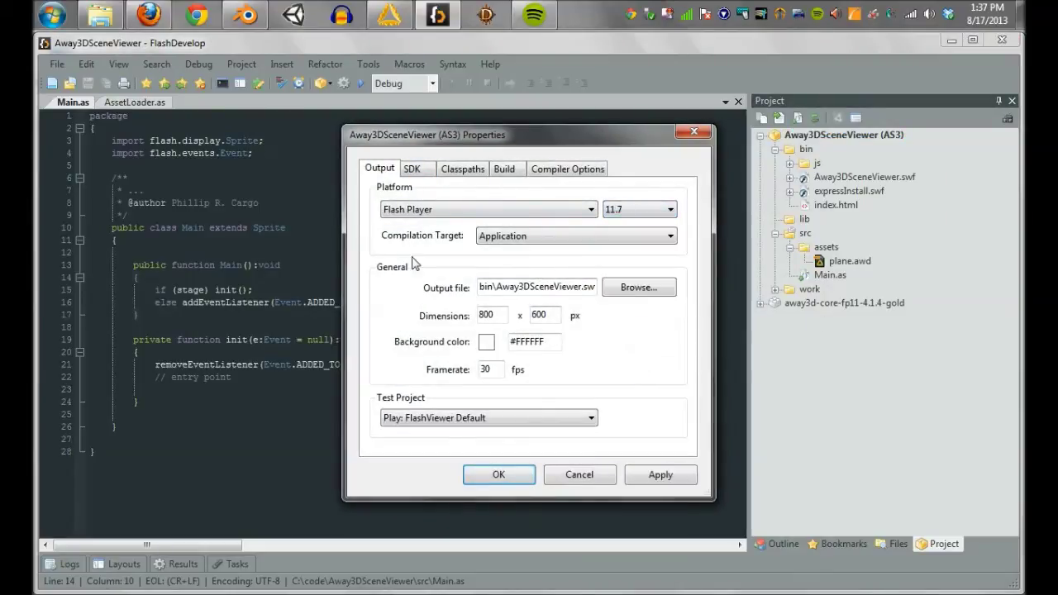
pyautogui.doubleClick(493, 369)
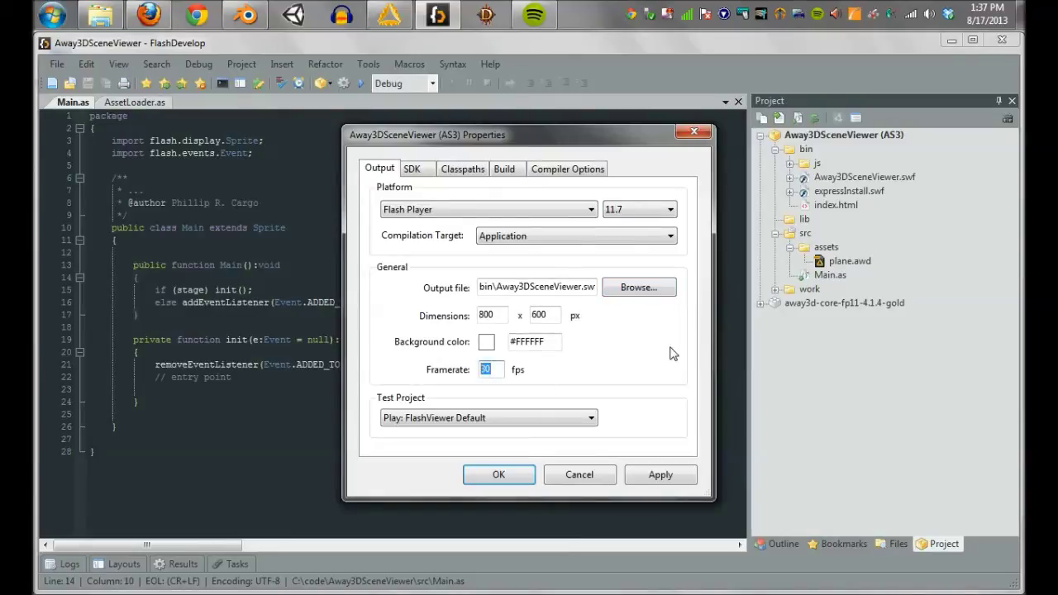
pyautogui.write('60')
pyautogui.press('Tab')
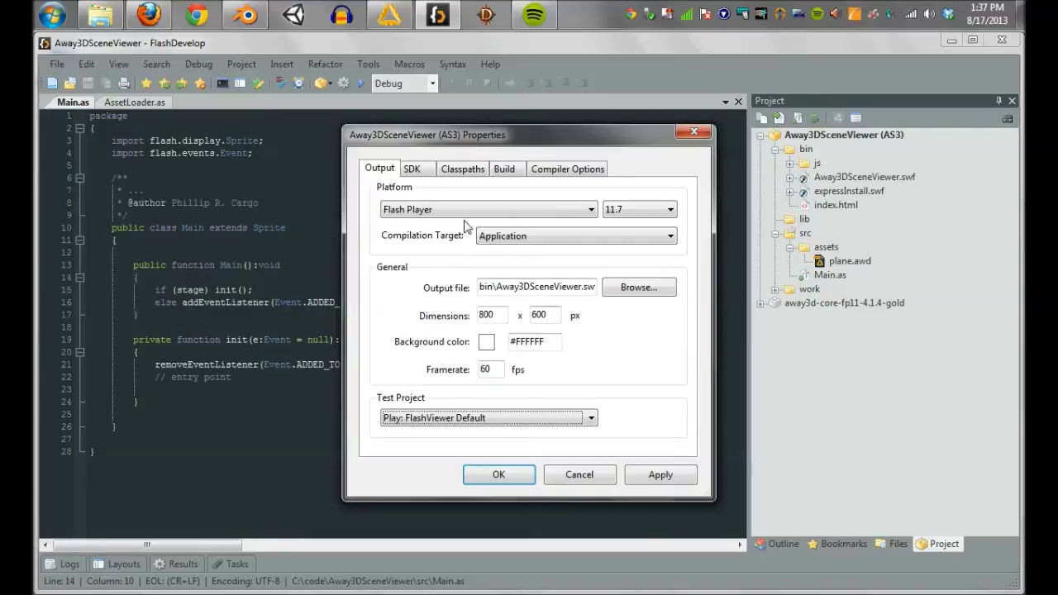
# Go to the Build settings and bring up the post-build command builder
pyautogui.click(421, 173)
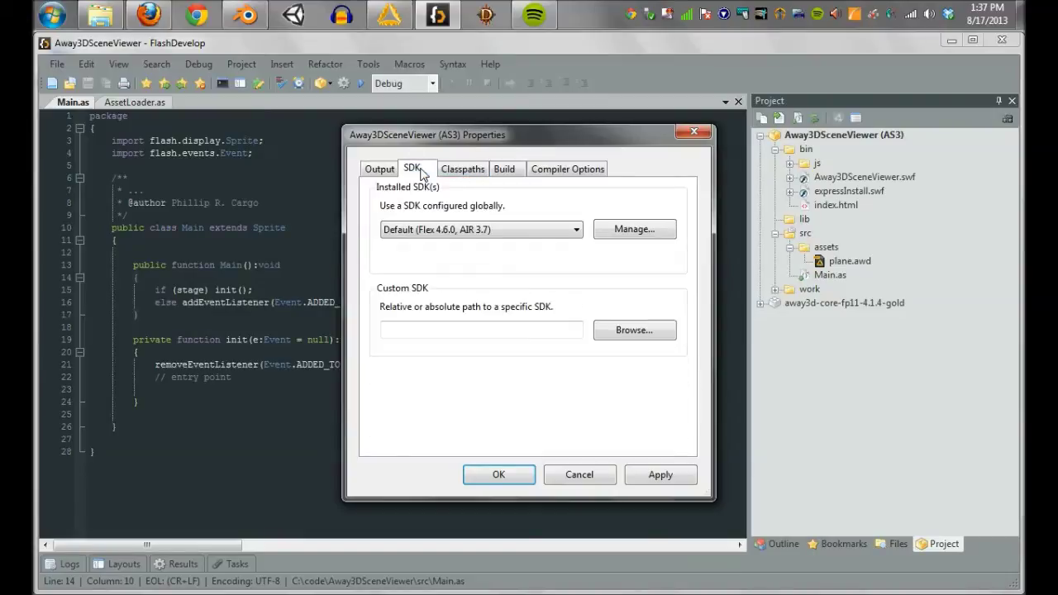
pyautogui.click(463, 172)
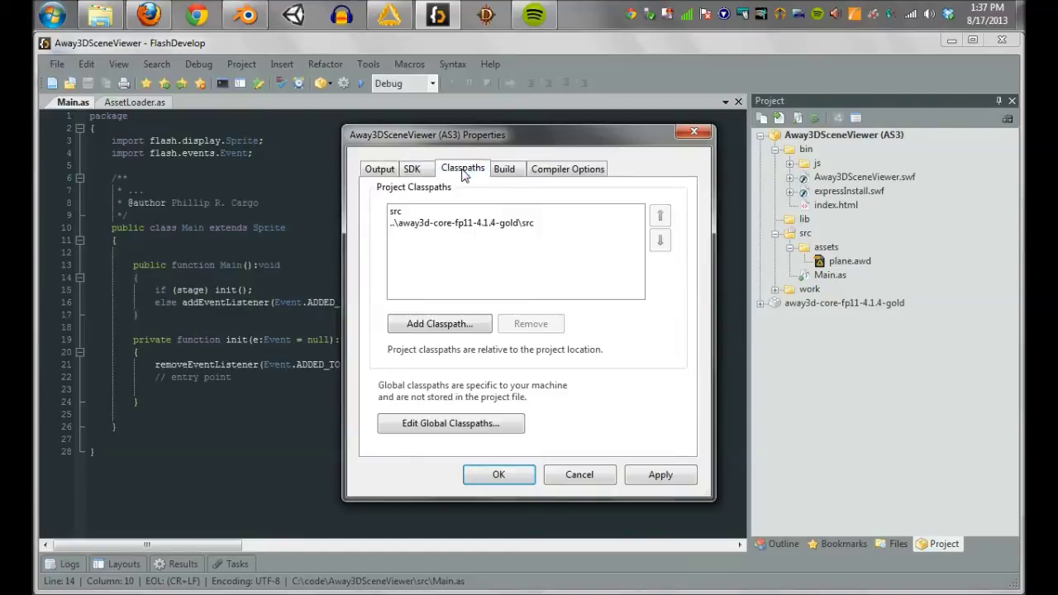
pyautogui.click(504, 169)
pyautogui.click(543, 352)
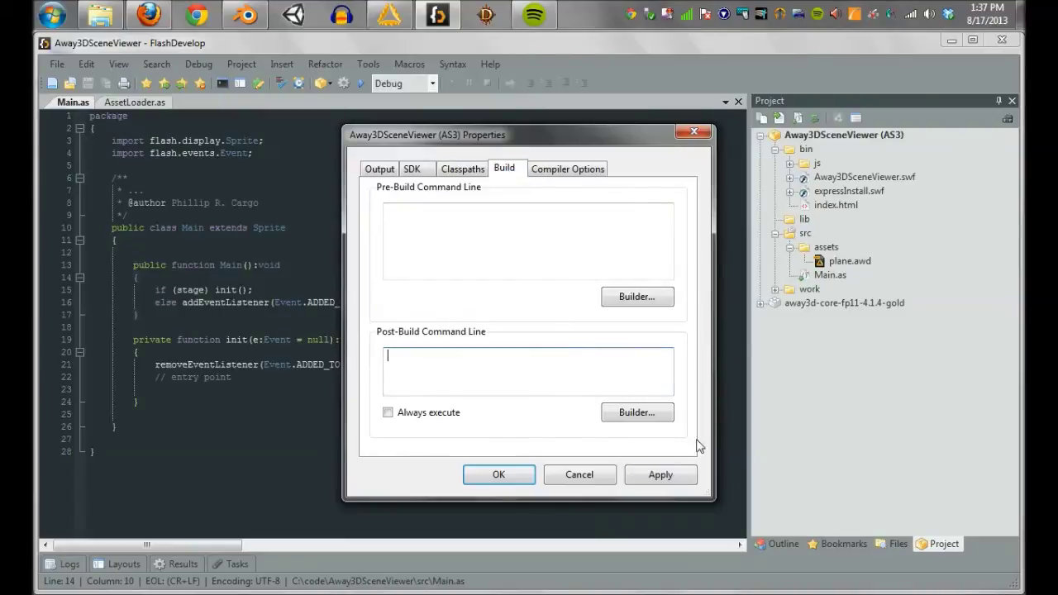
pyautogui.click(632, 408)
# Set post-build to xcopy $(ProjectDir)\src\assets $(OutputDir)\assets\ /s /y and apply
pyautogui.write('xc')
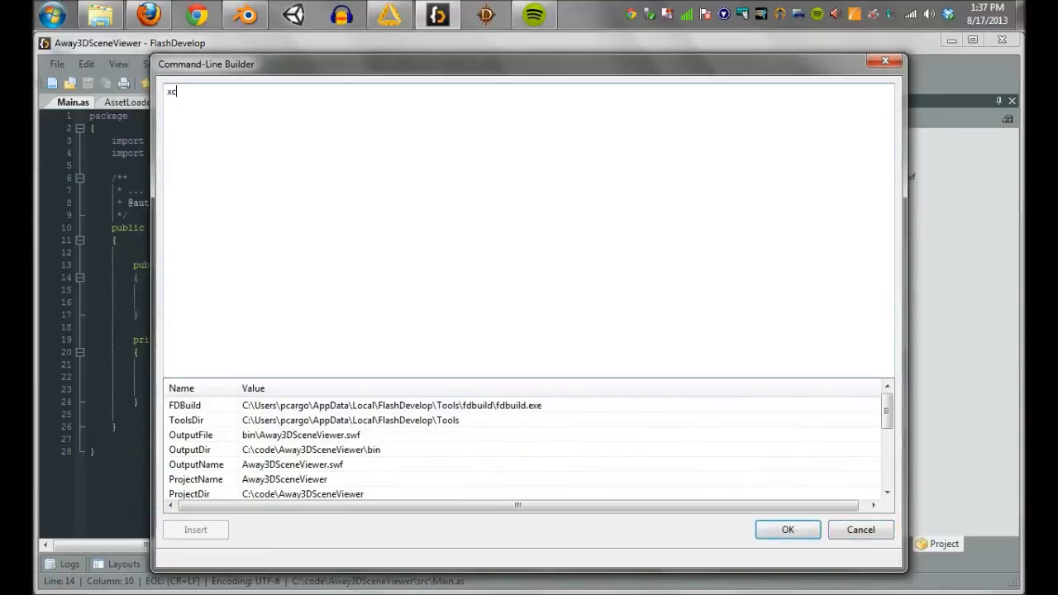
pyautogui.write('opy')
pyautogui.doubleClick(213, 494)
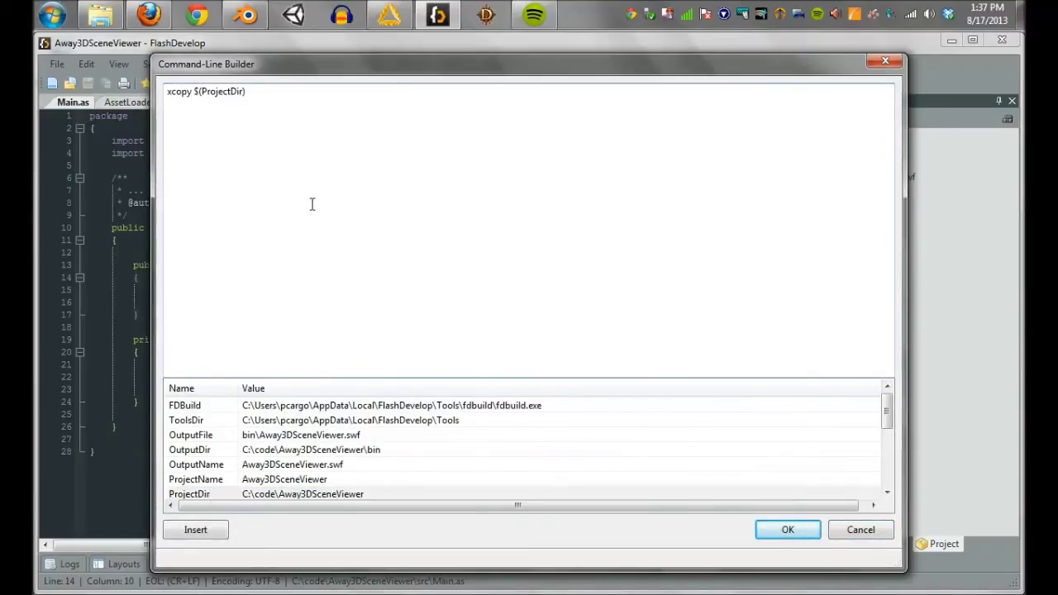
pyautogui.write('\\src\\assets')
pyautogui.doubleClick(263, 450)
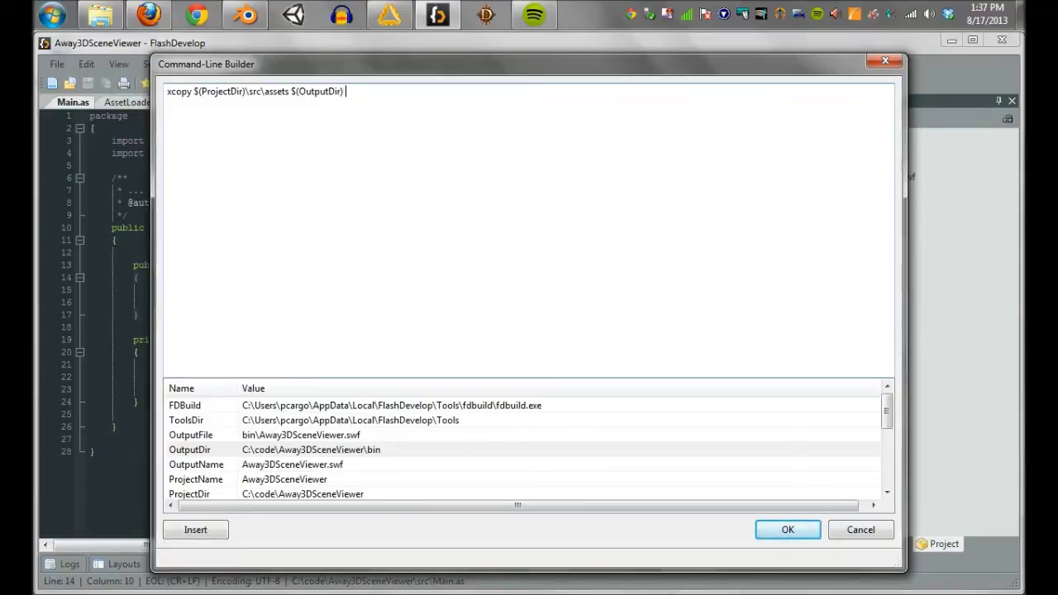
pyautogui.write('\\assets\\ /s/')
pyautogui.click(787, 530)
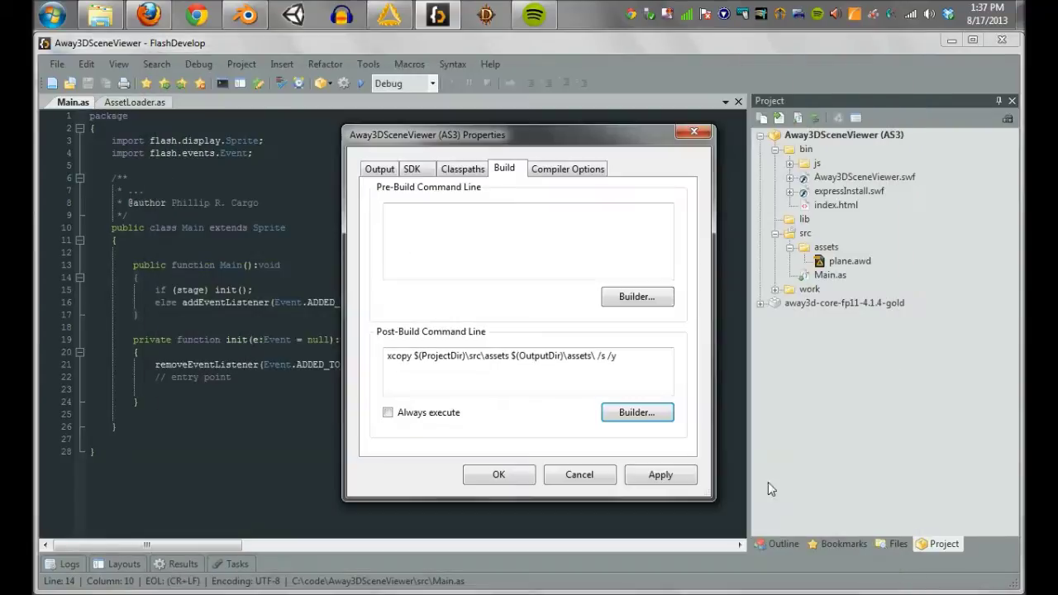
pyautogui.click(572, 170)
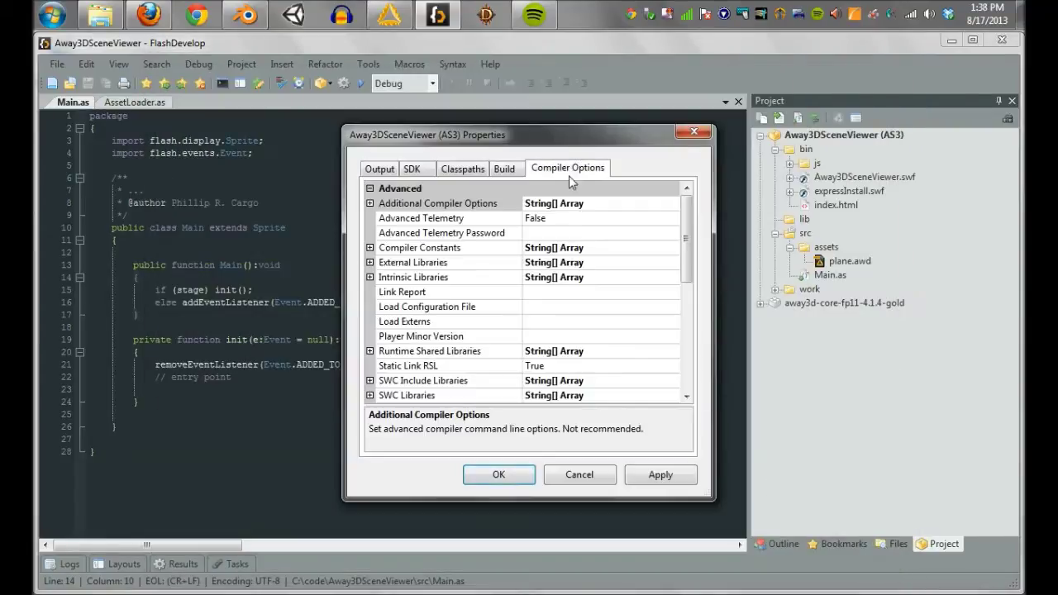
pyautogui.click(661, 477)
pyautogui.click(577, 474)
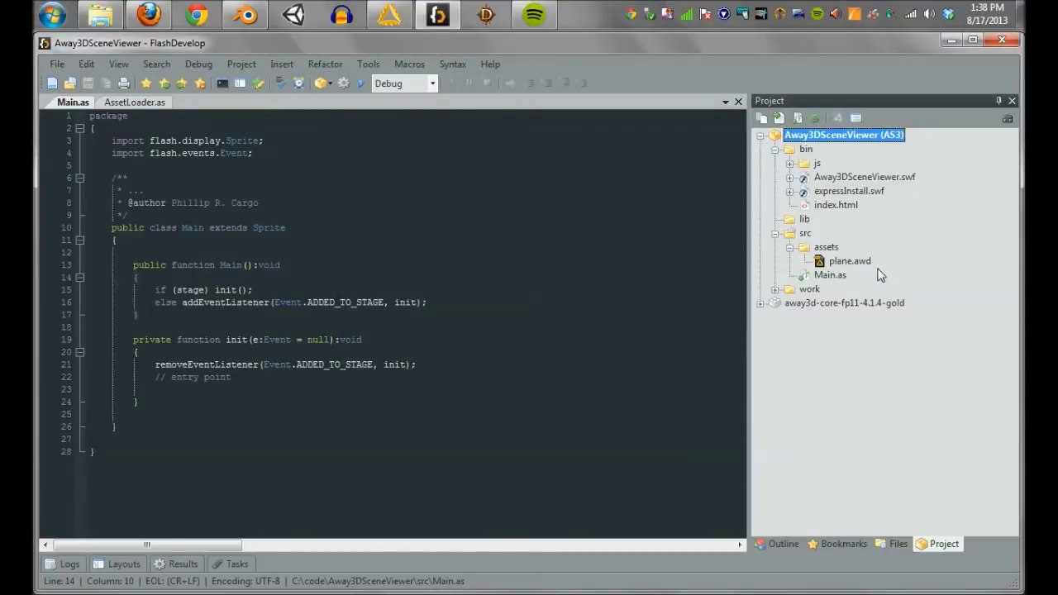
# Build and run the project from Main.as, then close the empty Flash Player window
pyautogui.doubleClick(830, 275)
pyautogui.click(345, 83)
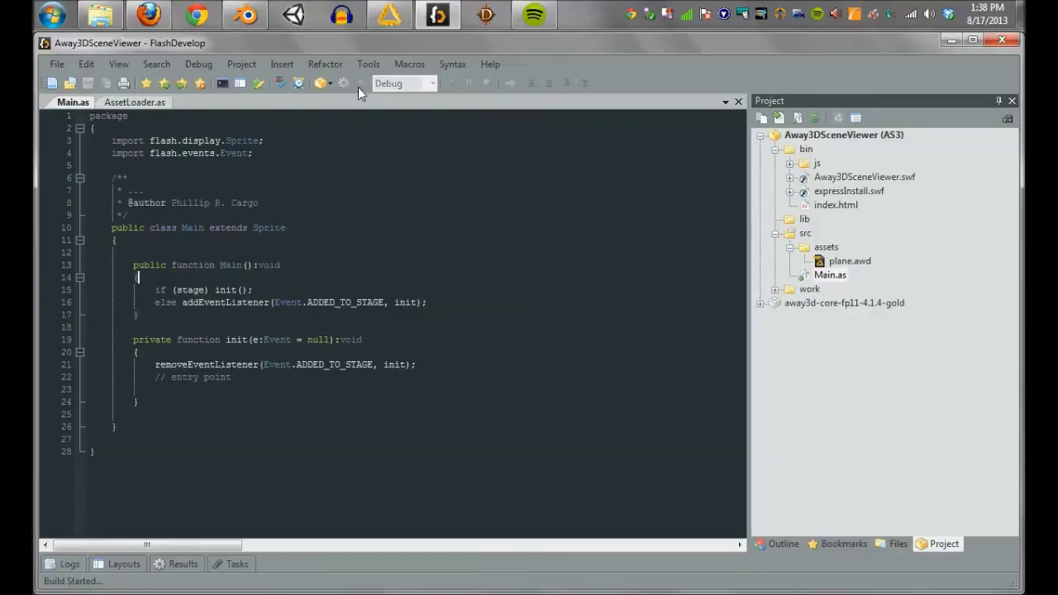
pyautogui.moveTo(402, 306)
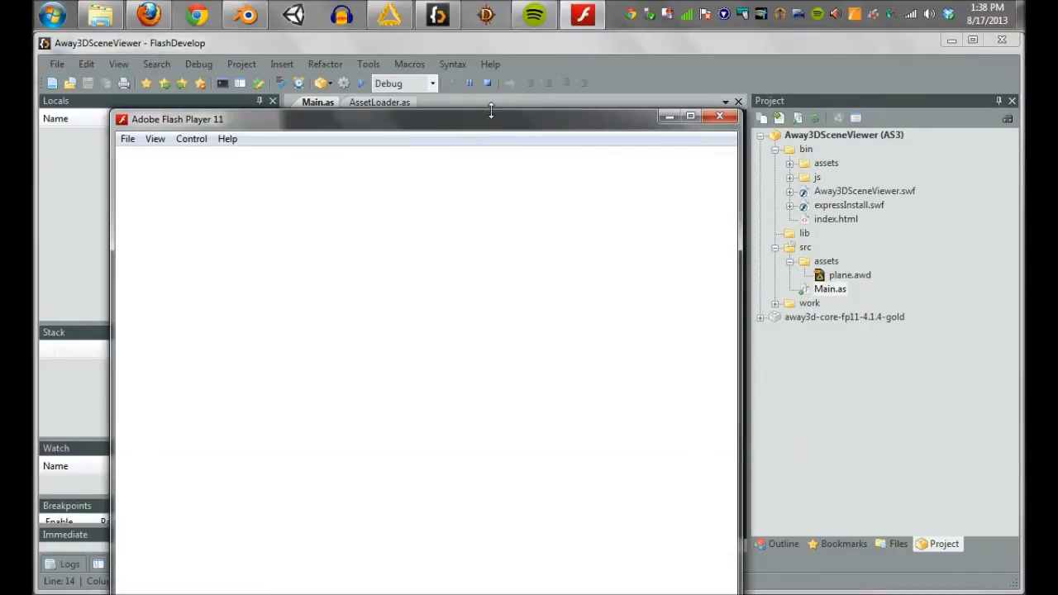
pyautogui.moveTo(488, 116)
pyautogui.mouseDown()
pyautogui.moveTo(483, 217)
pyautogui.moveTo(732, 123)
pyautogui.moveTo(479, 116)
pyautogui.mouseUp()
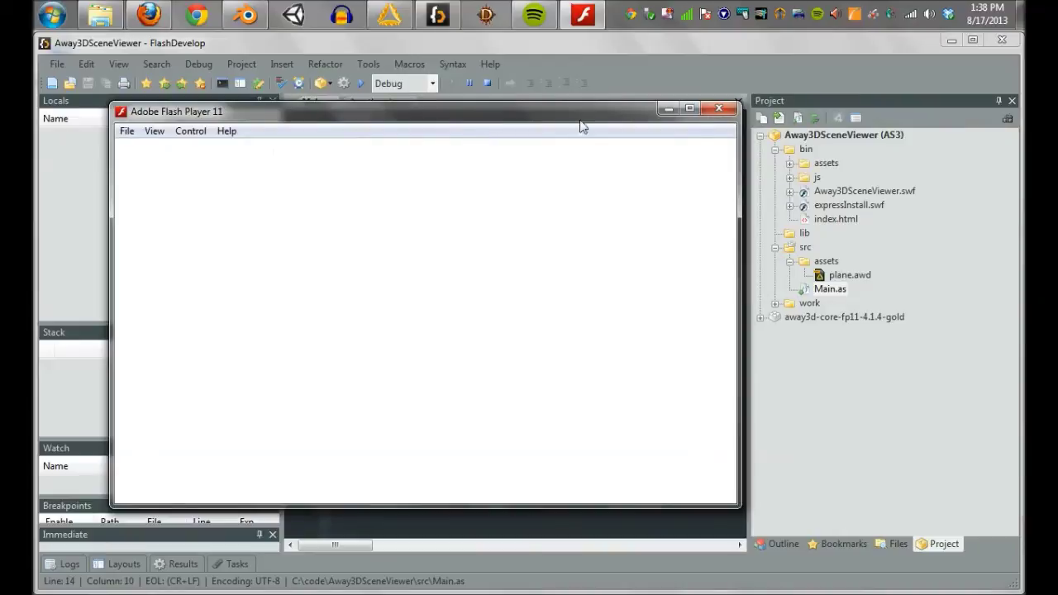
pyautogui.click(718, 108)
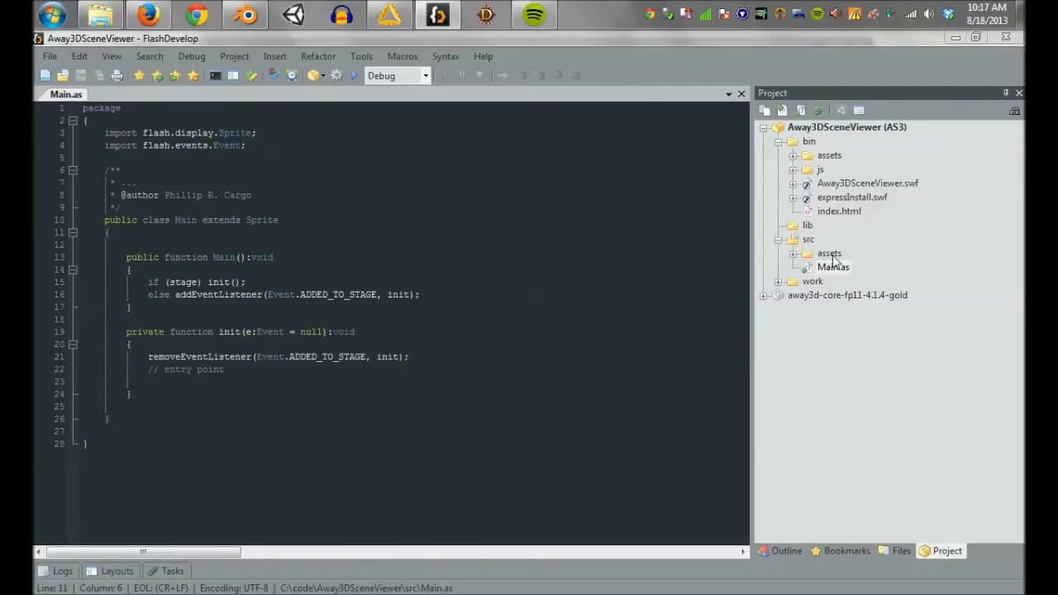
# Start a new class in the src folder with package nop.away3d
pyautogui.rightClick(806, 242)
pyautogui.moveTo(818, 248)
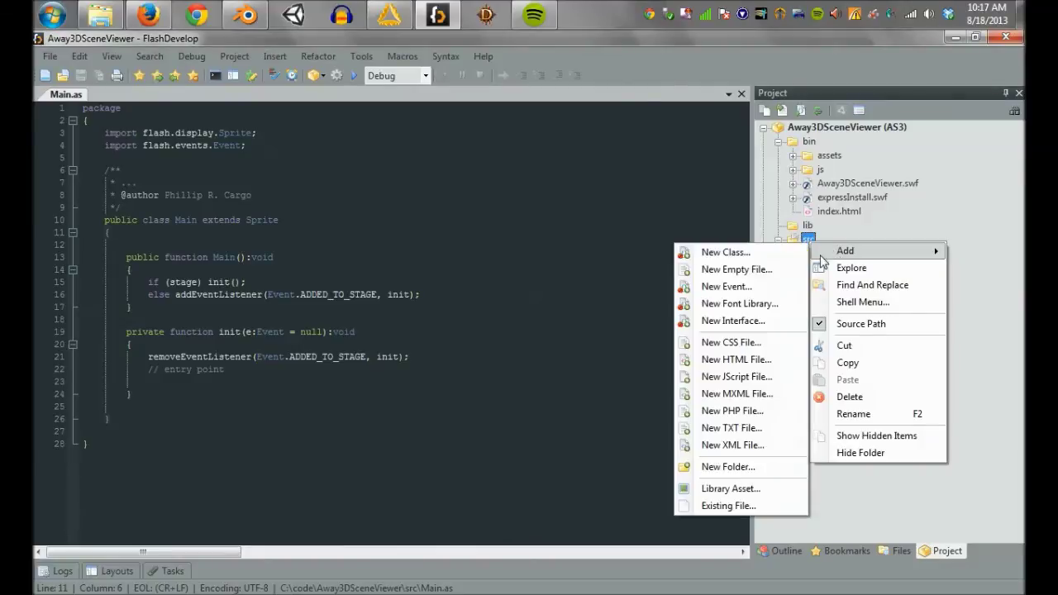
pyautogui.click(736, 252)
pyautogui.click(534, 224)
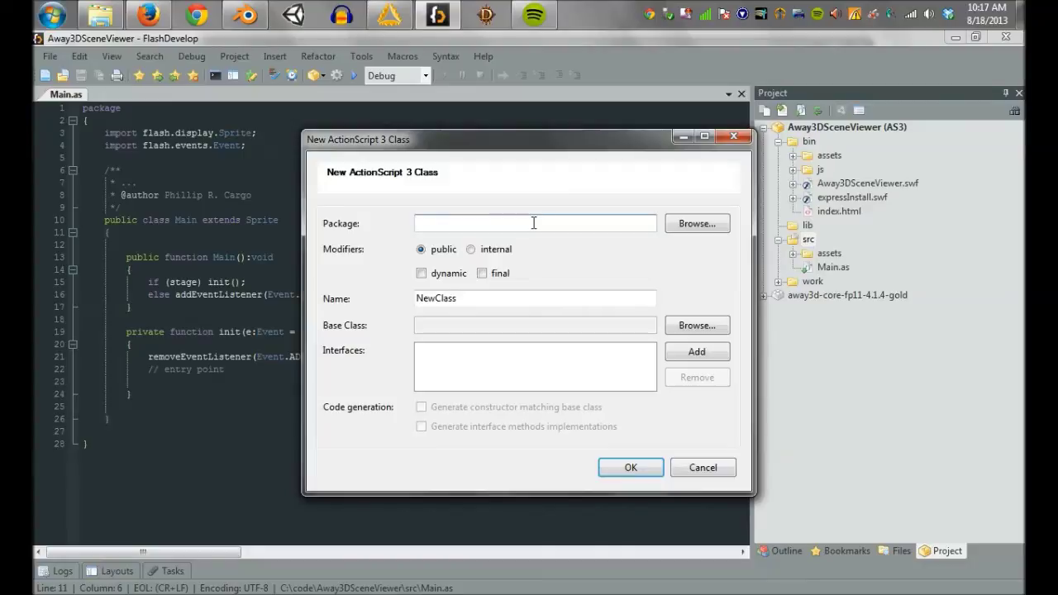
pyautogui.write('nop.away3d')
pyautogui.press('Tab')
pyautogui.press('Tab')
pyautogui.press('Tab')
# Name the class AWDViewer, extend flash.display.Sprite, and generate its constructor
pyautogui.press('Tab')
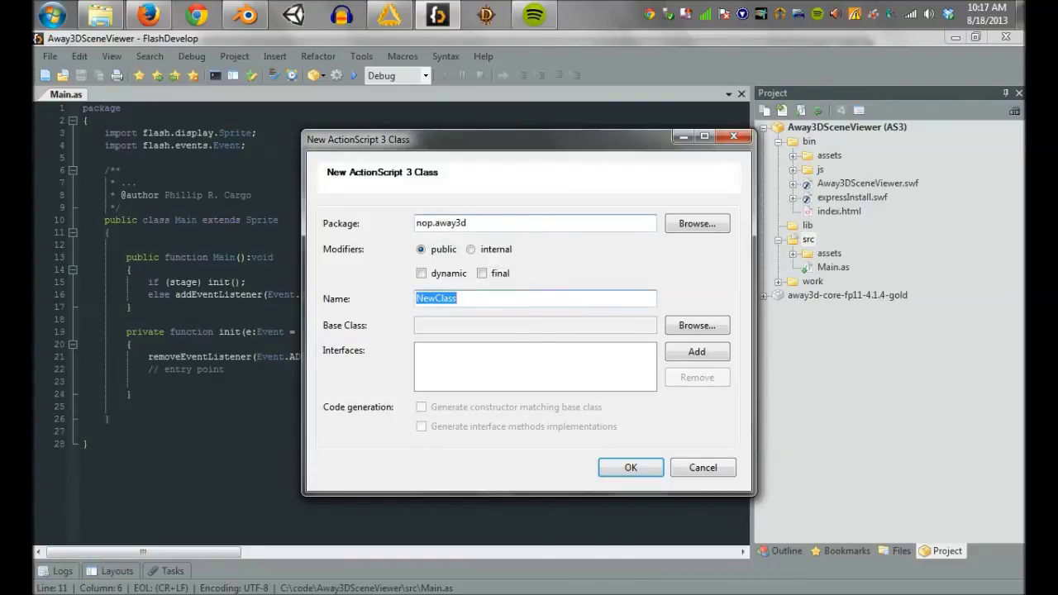
pyautogui.write('AWDViewer')
pyautogui.press('Tab')
pyautogui.press('Return')
pyautogui.write('sprite')
pyautogui.press('Return')
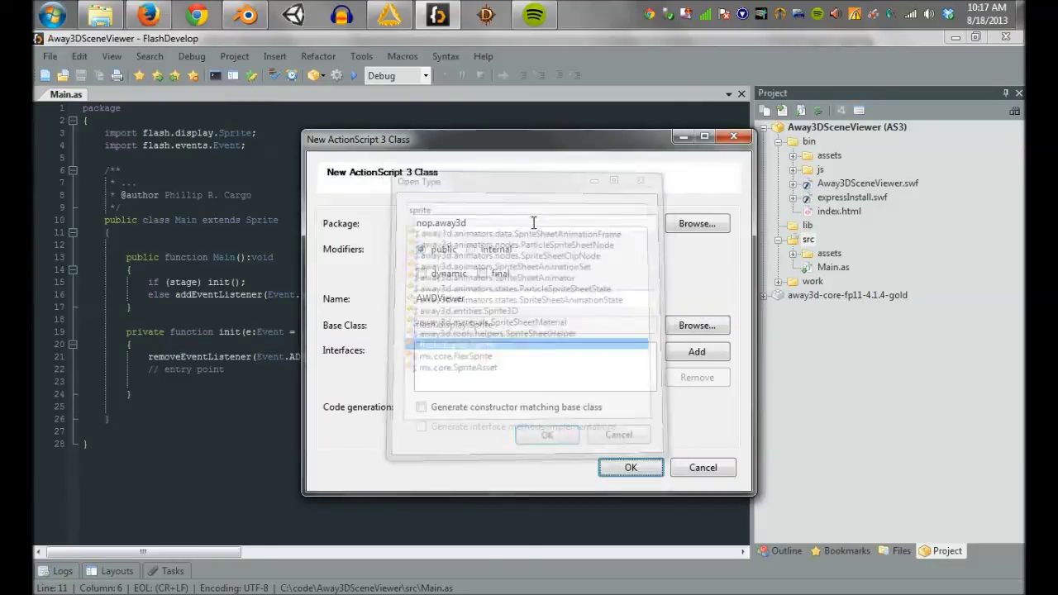
pyautogui.click(555, 407)
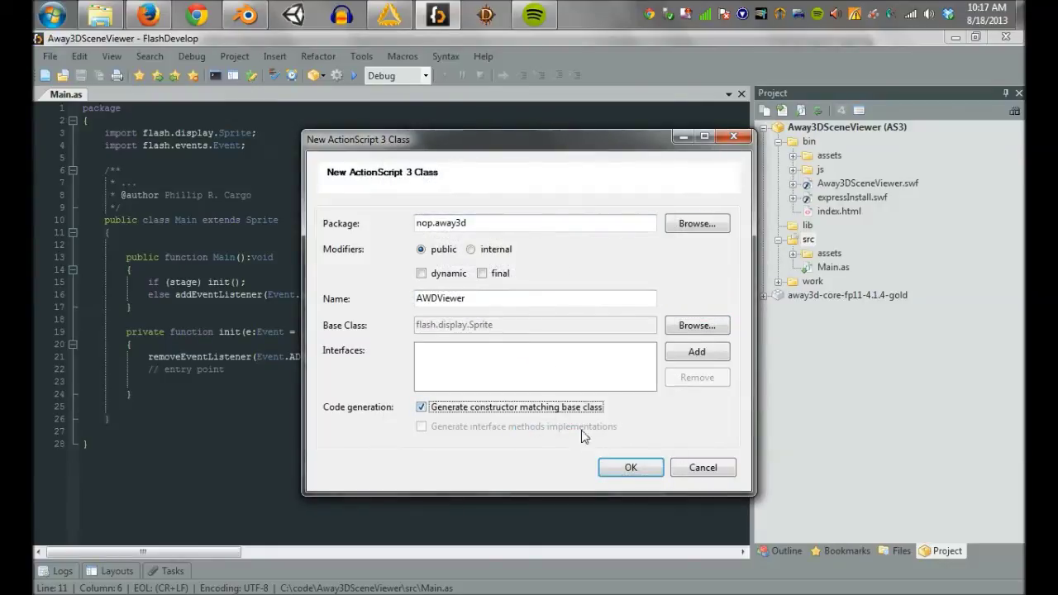
pyautogui.press('Return')
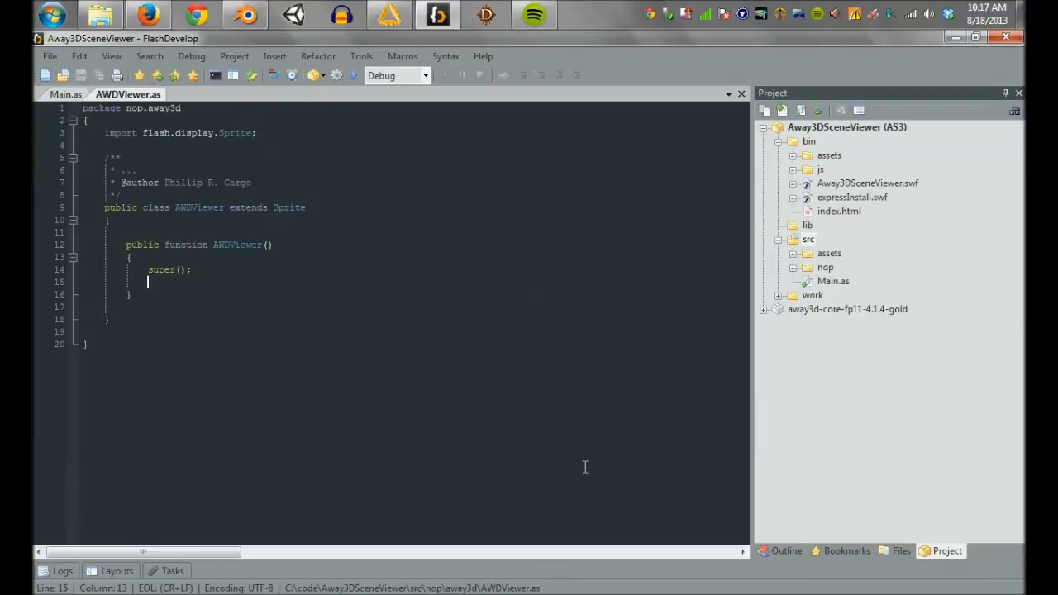
# Expand nop/away3d to reveal AWDViewer.as, then bring up the prepared code folder
pyautogui.doubleClick(805, 268)
pyautogui.click(808, 282)
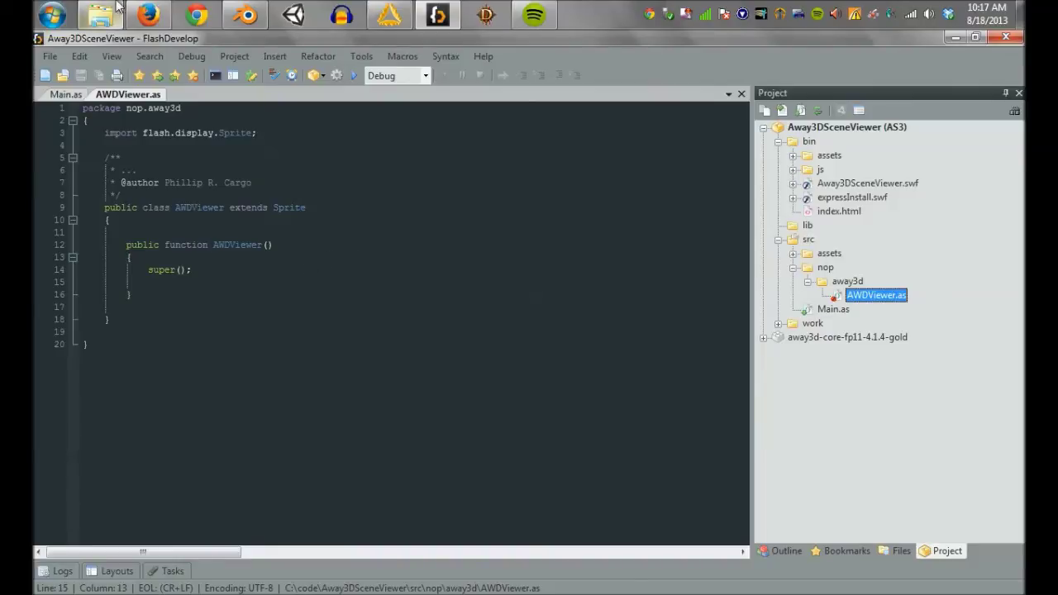
pyautogui.click(116, 8)
# Replace the AWDViewer.as stub with the prepared code copied from AWDViewer.txt
pyautogui.doubleClick(280, 246)
pyautogui.hotkey('ctrl', 'a')
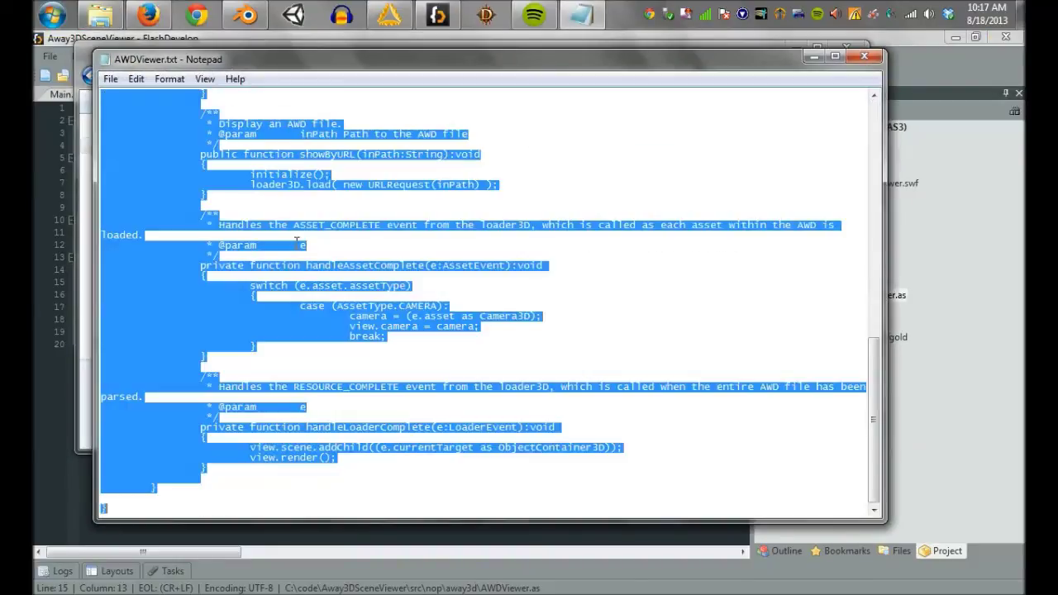
pyautogui.hotkey('alt', 'Tab')
pyautogui.hotkey('ctrl', 'a')
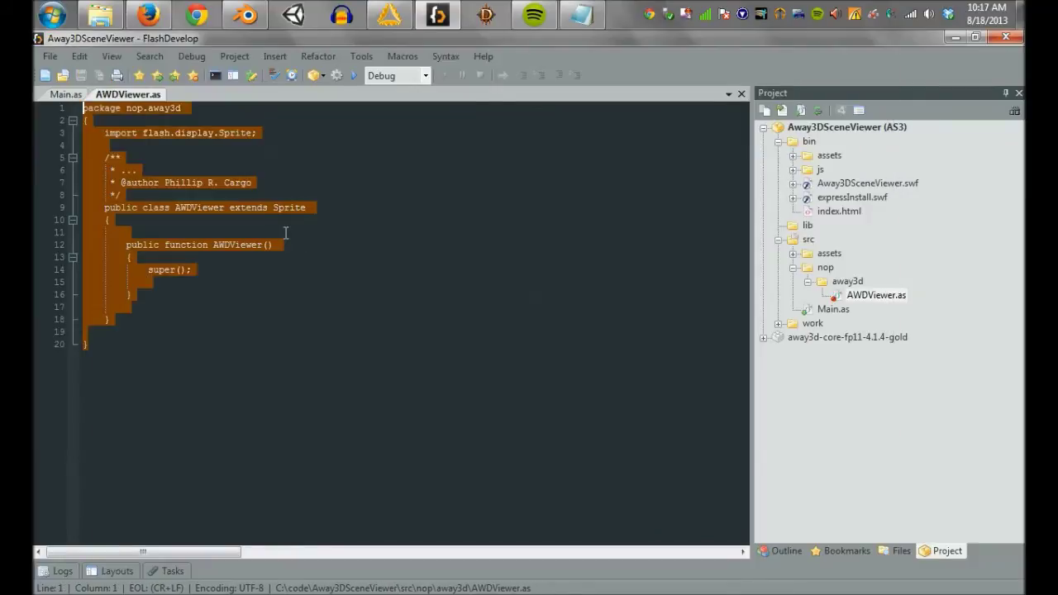
pyautogui.hotkey('ctrl', 'v')
# Review the pasted AWDViewer code, highlighting its Sprite references
pyautogui.scroll(20, 306, 257)
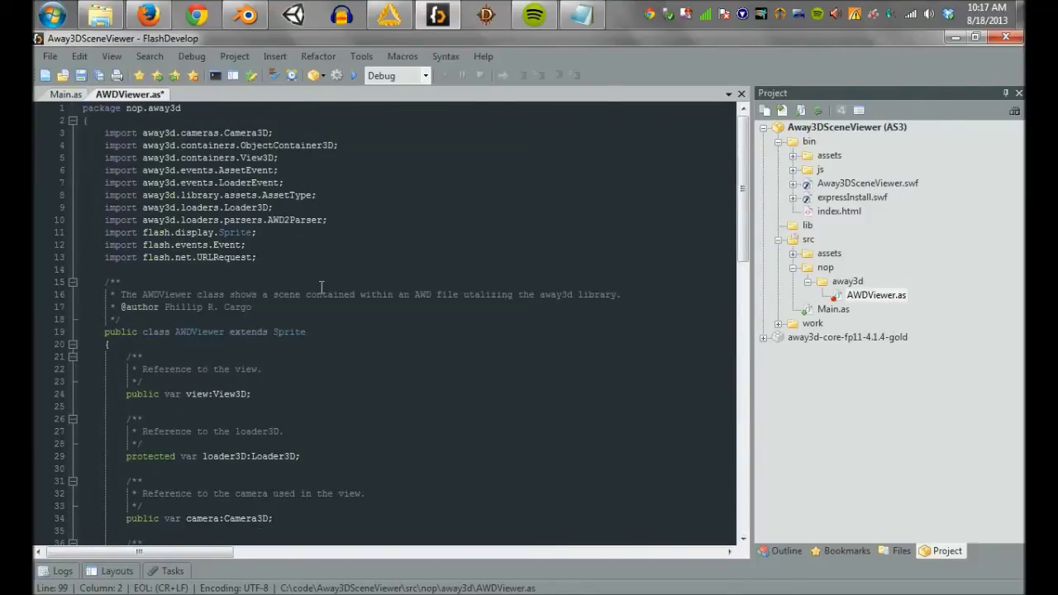
pyautogui.click(286, 330)
pyautogui.click(298, 385)
pyautogui.scroll(-2, 298, 385)
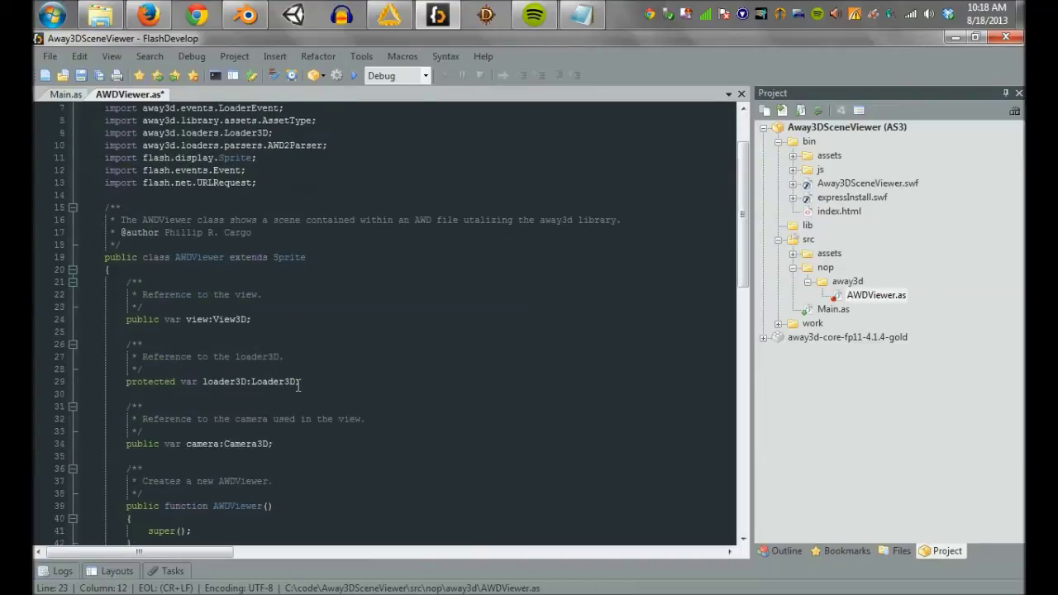
pyautogui.moveTo(193, 325)
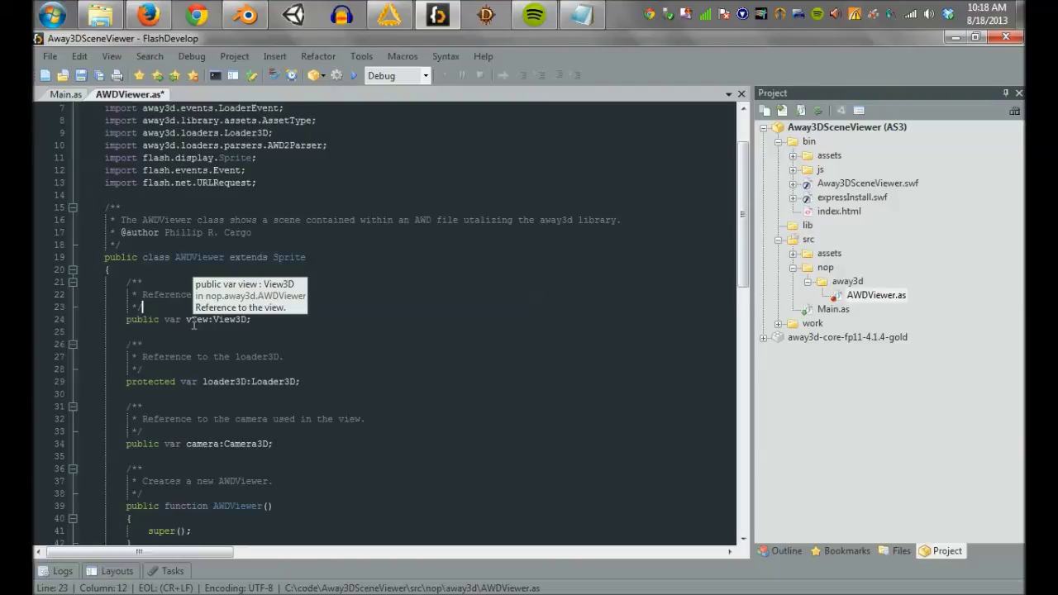
pyautogui.moveTo(217, 381)
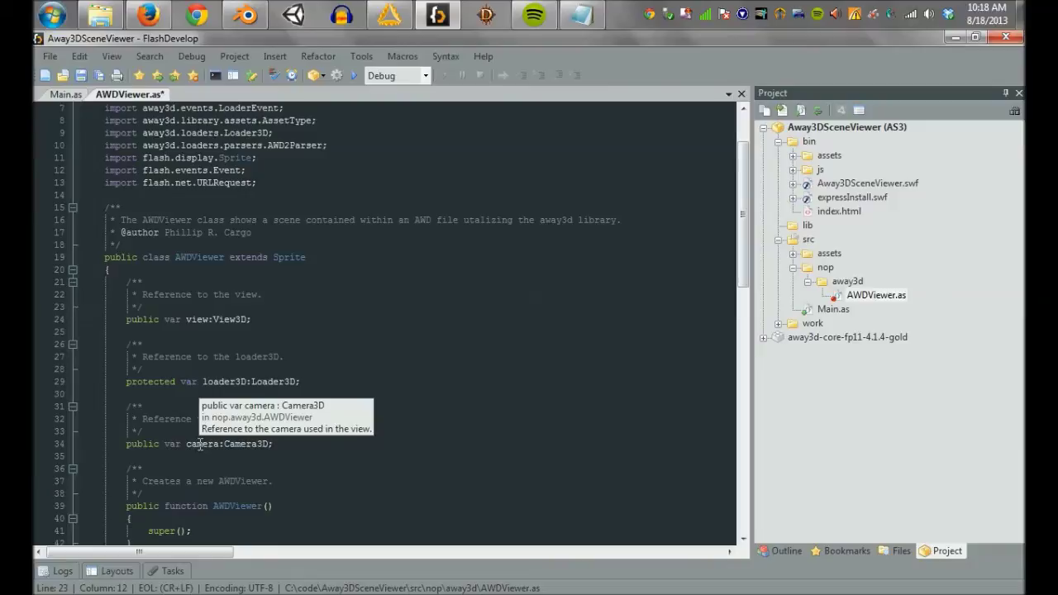
pyautogui.scroll(-4, 413, 421)
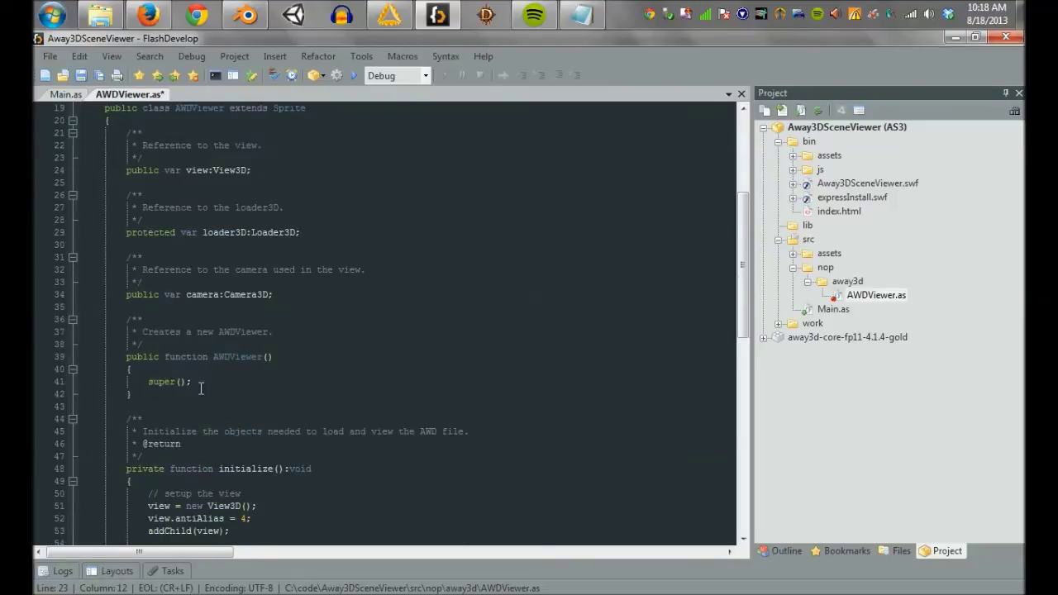
pyautogui.moveTo(169, 393); pyautogui.dragTo(83, 356)
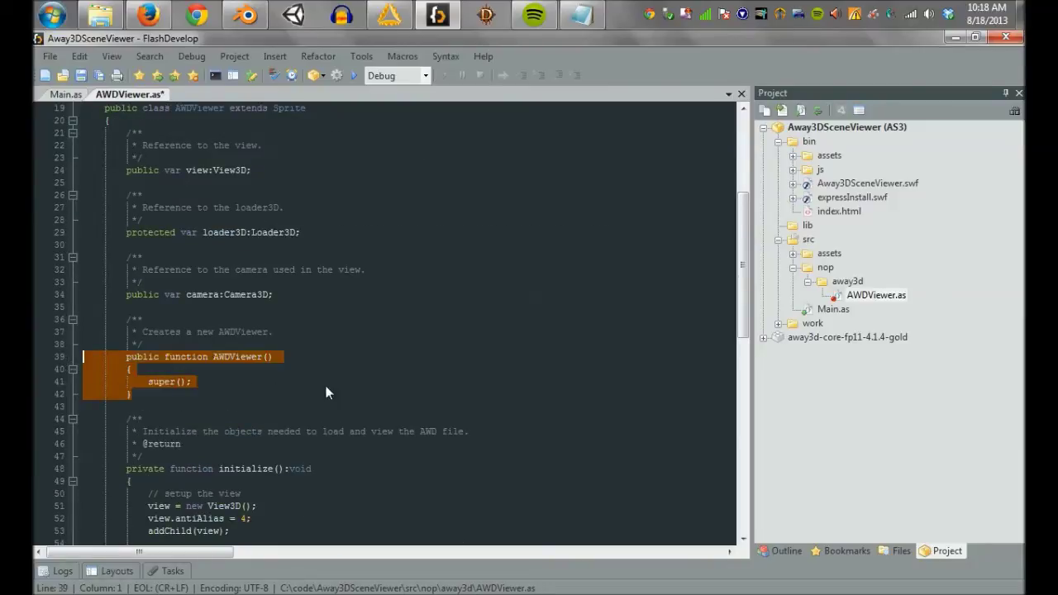
pyautogui.scroll(-7, 350, 364)
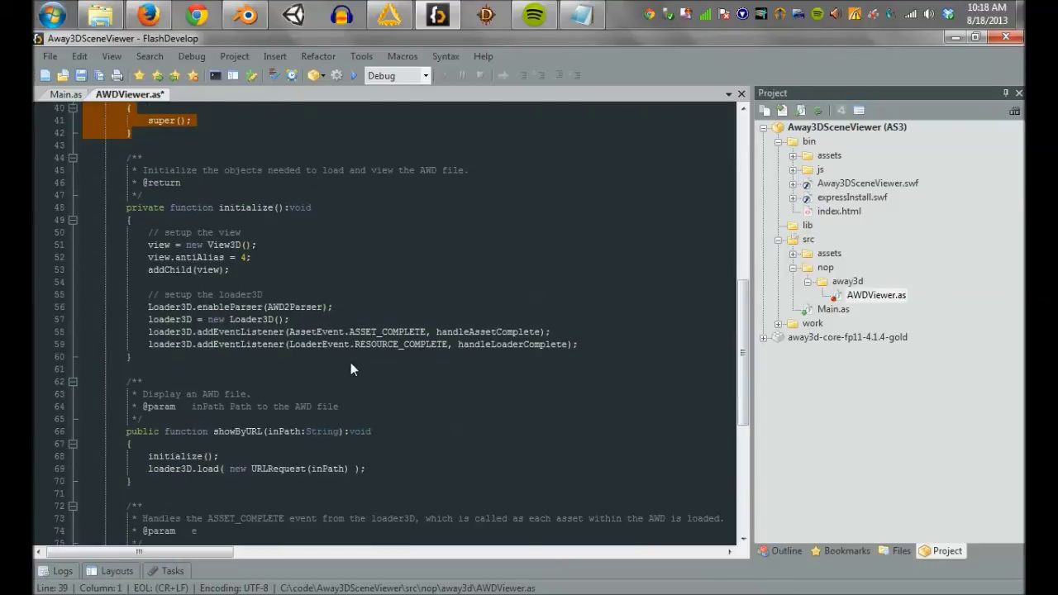
pyautogui.doubleClick(234, 432)
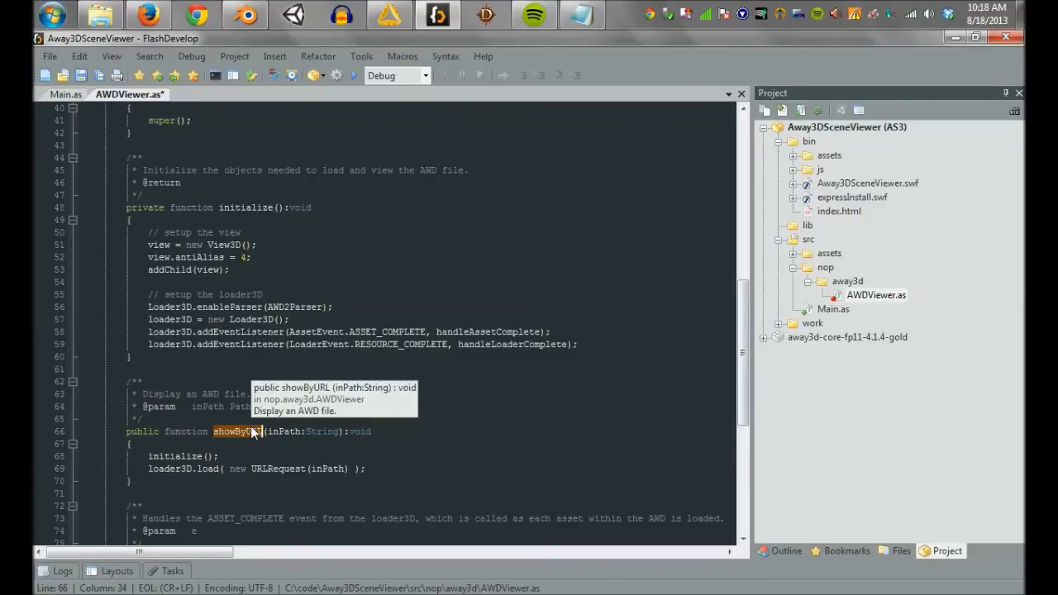
pyautogui.doubleClick(173, 456)
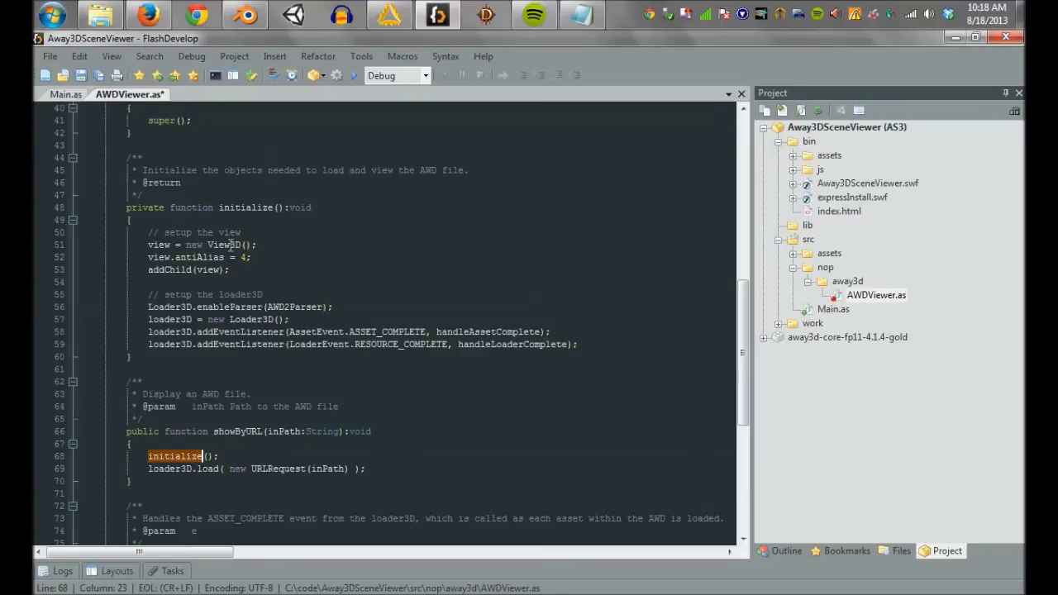
pyautogui.moveTo(230, 244)
pyautogui.moveTo(209, 270)
pyautogui.doubleClick(291, 308)
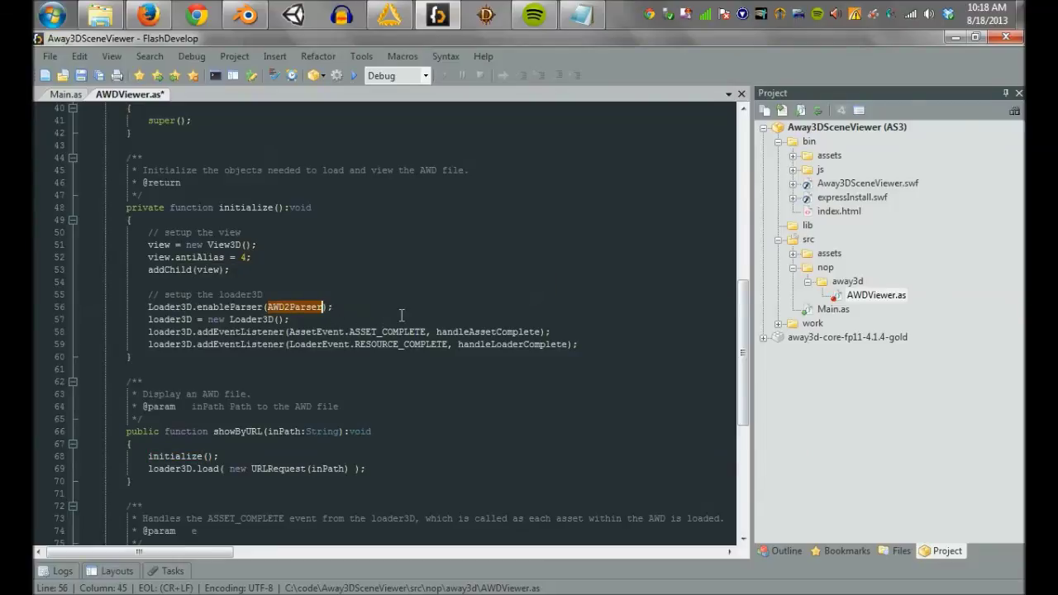
pyautogui.click(245, 320)
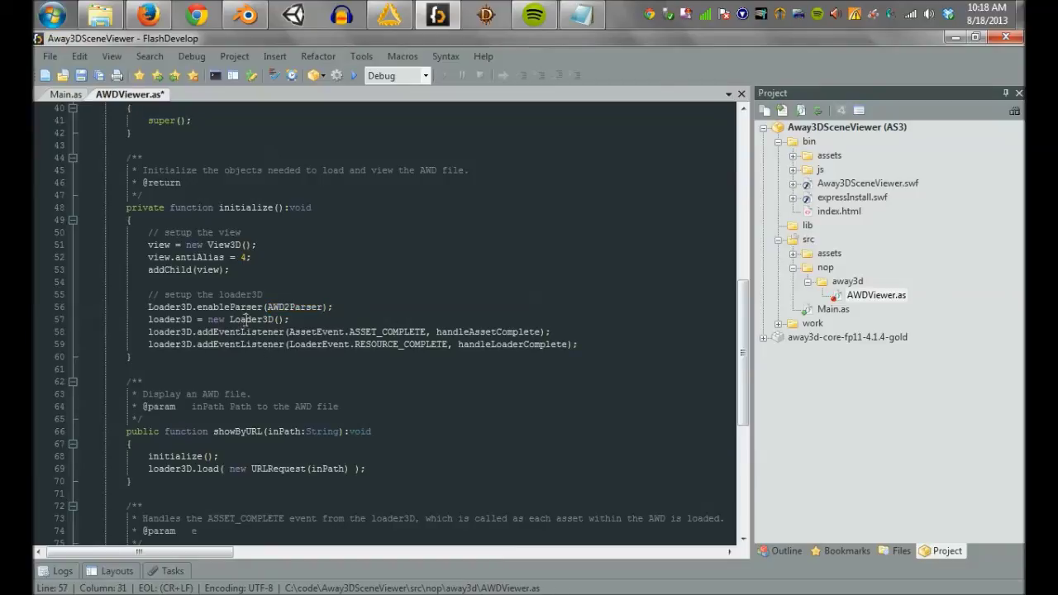
pyautogui.doubleClick(381, 333)
pyautogui.moveTo(414, 330)
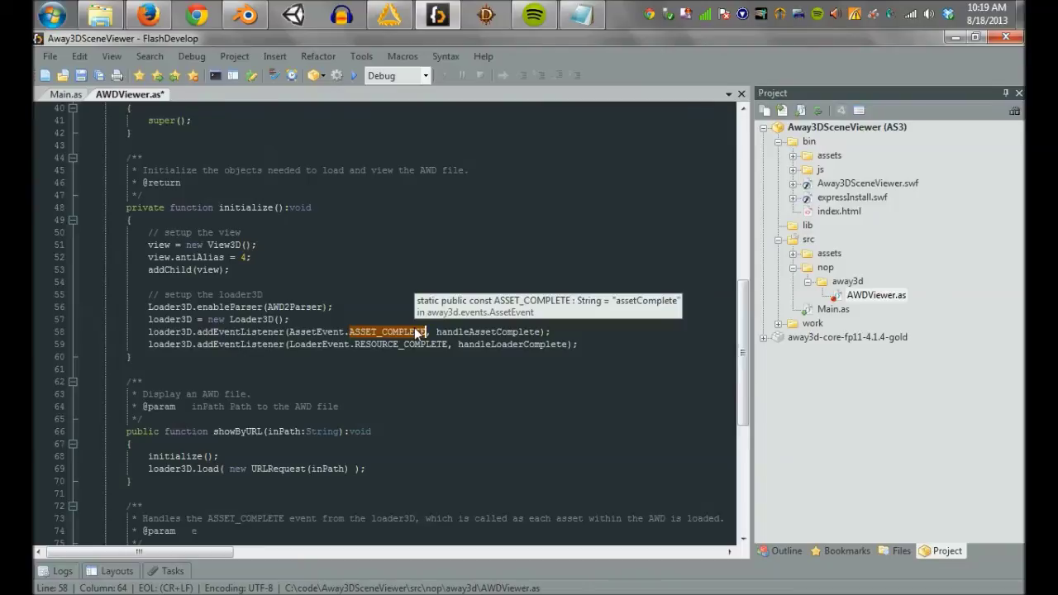
pyautogui.doubleClick(412, 346)
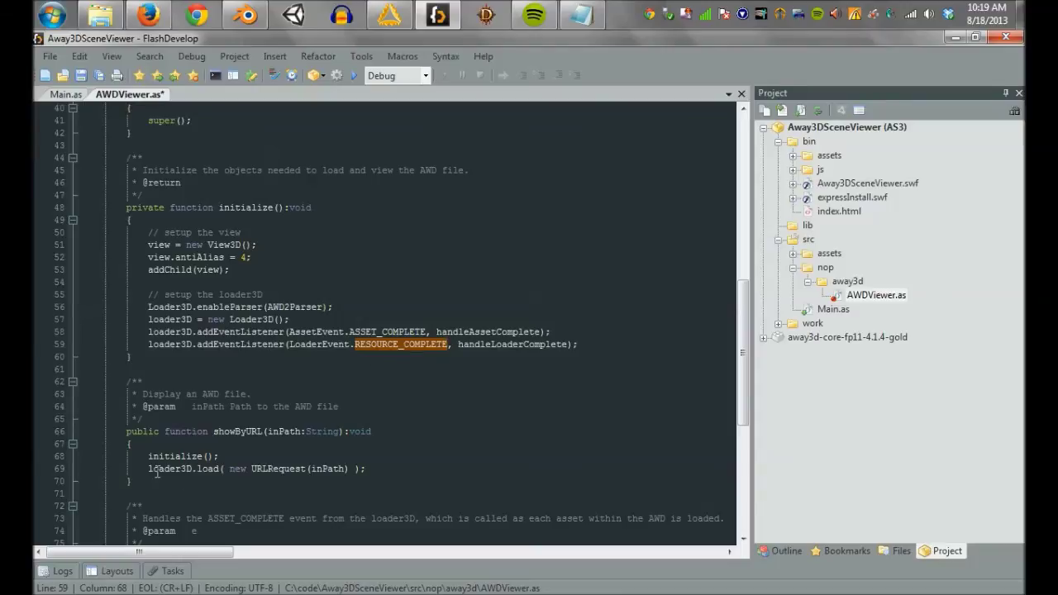
pyautogui.moveTo(150, 471); pyautogui.dragTo(194, 474)
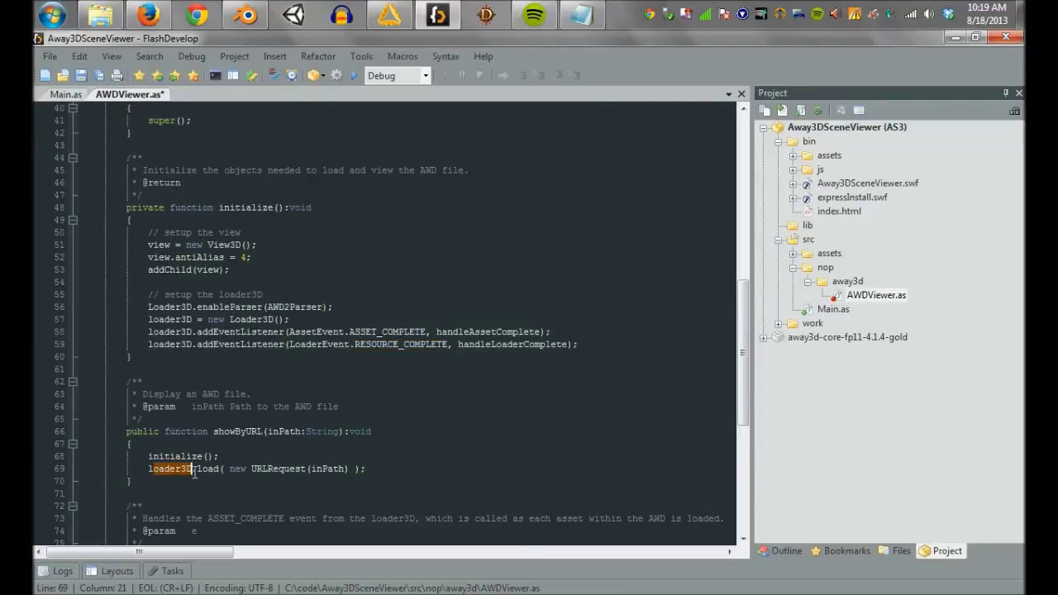
pyautogui.click(216, 470)
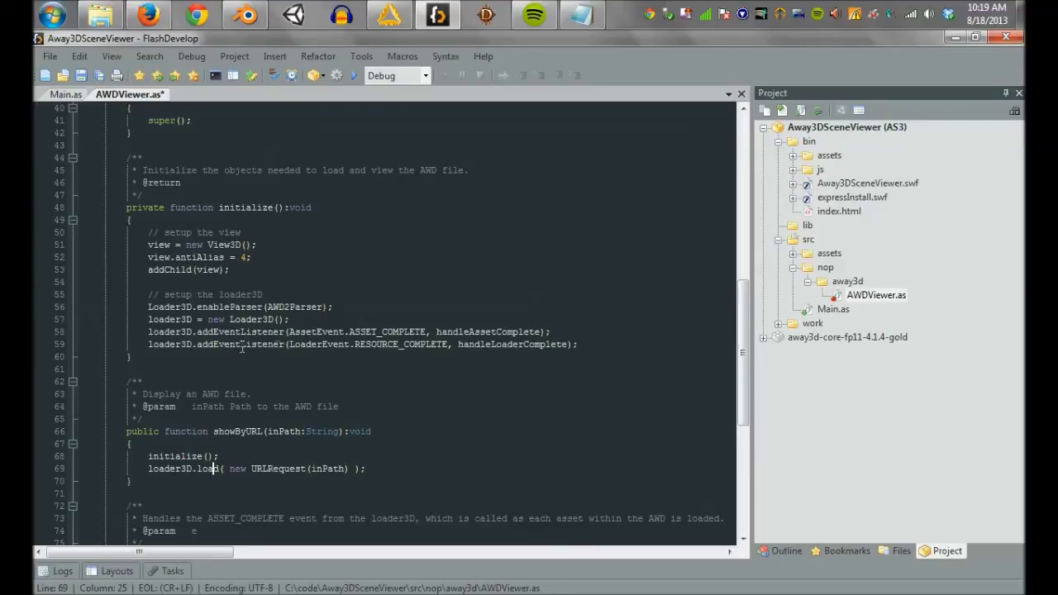
pyautogui.scroll(-4, 390, 392)
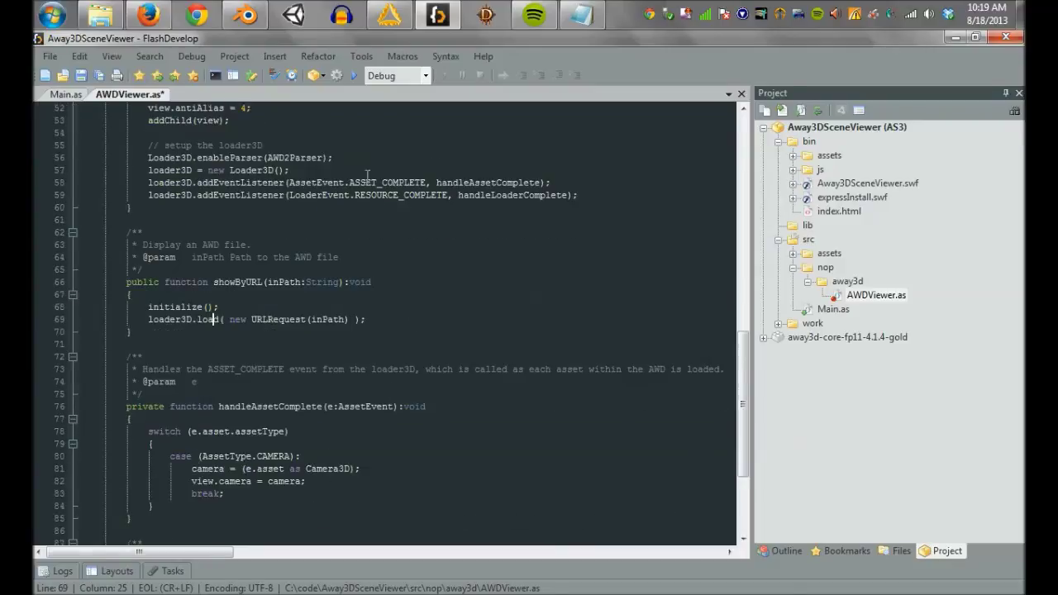
pyautogui.scroll(-4, 475, 386)
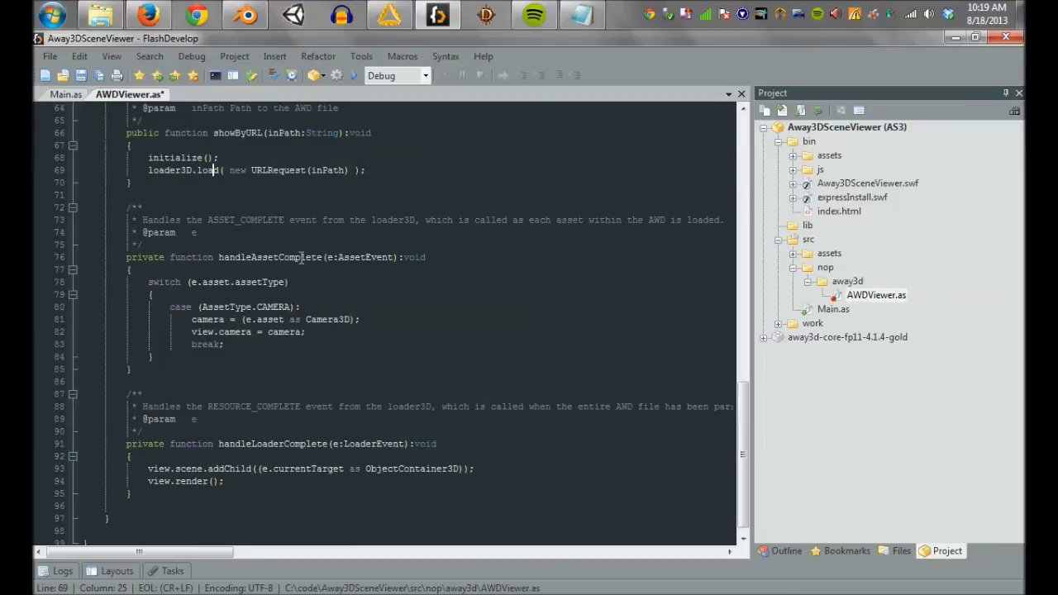
pyautogui.doubleClick(301, 258)
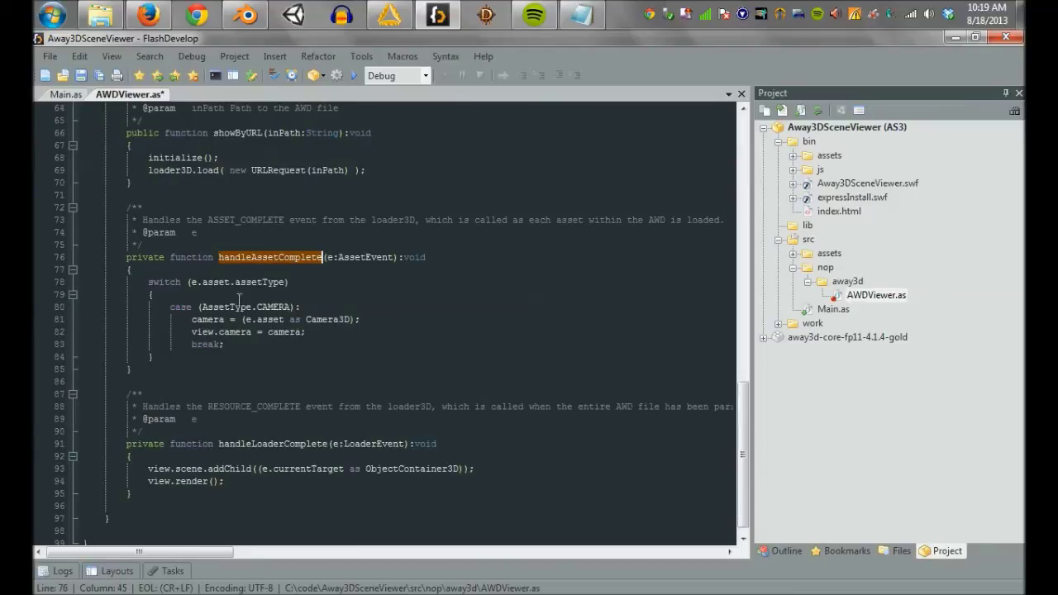
pyautogui.click(279, 308)
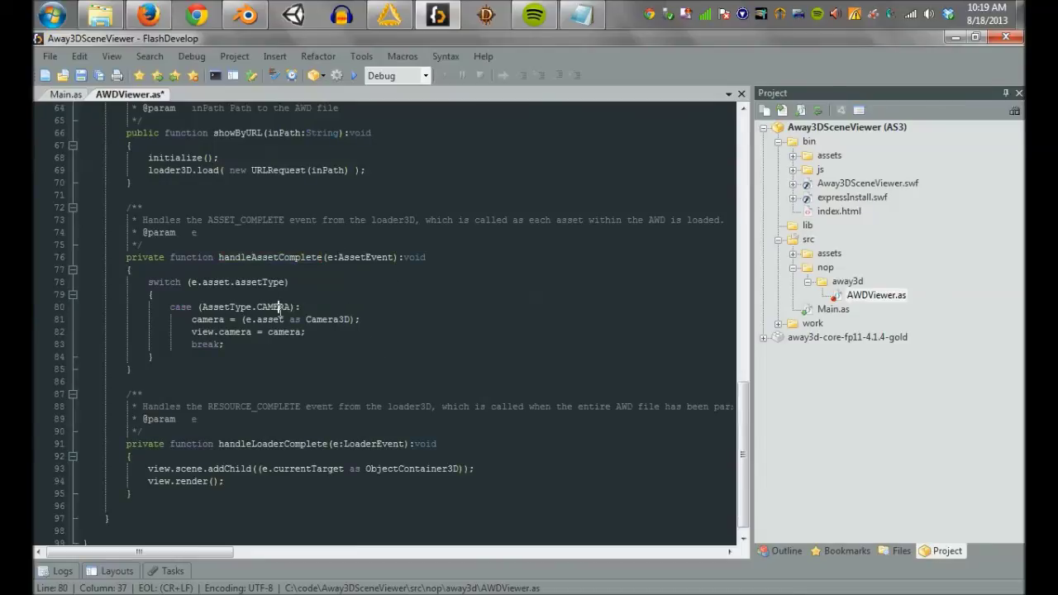
pyautogui.doubleClick(214, 319)
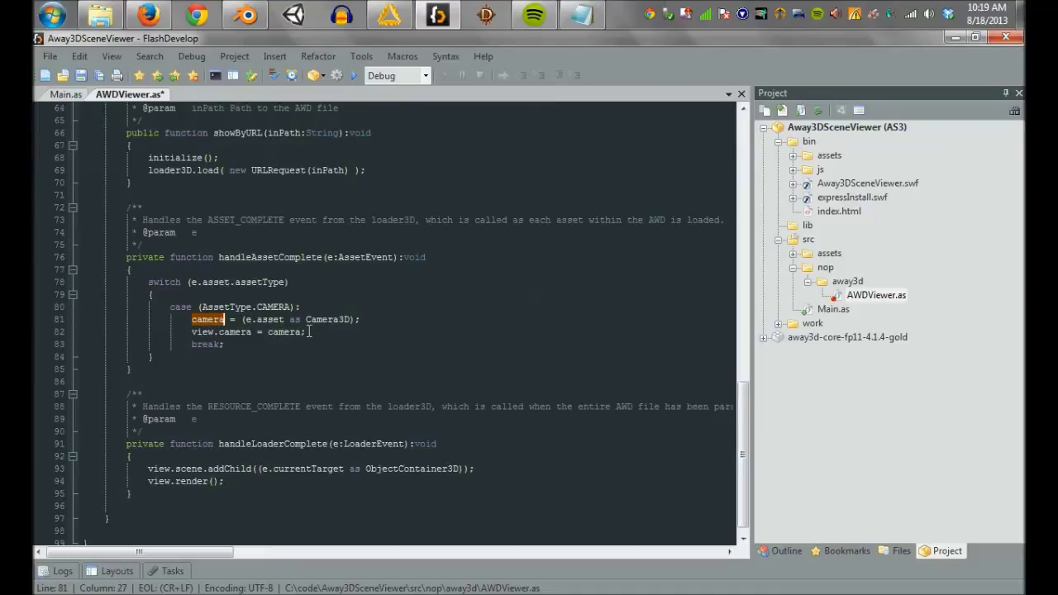
pyautogui.moveTo(309, 331); pyautogui.dragTo(209, 337)
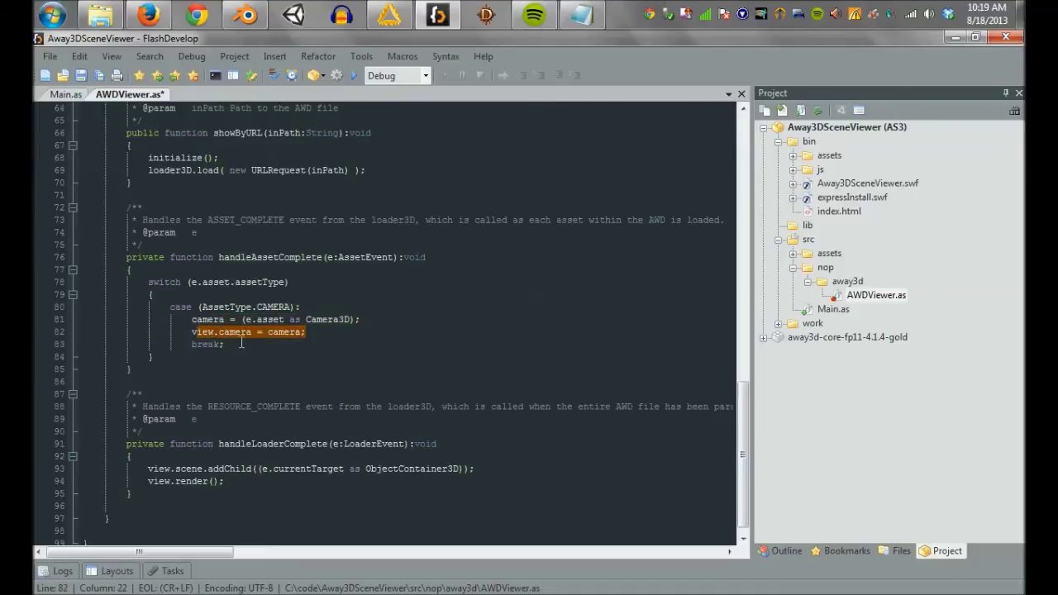
pyautogui.click(248, 345)
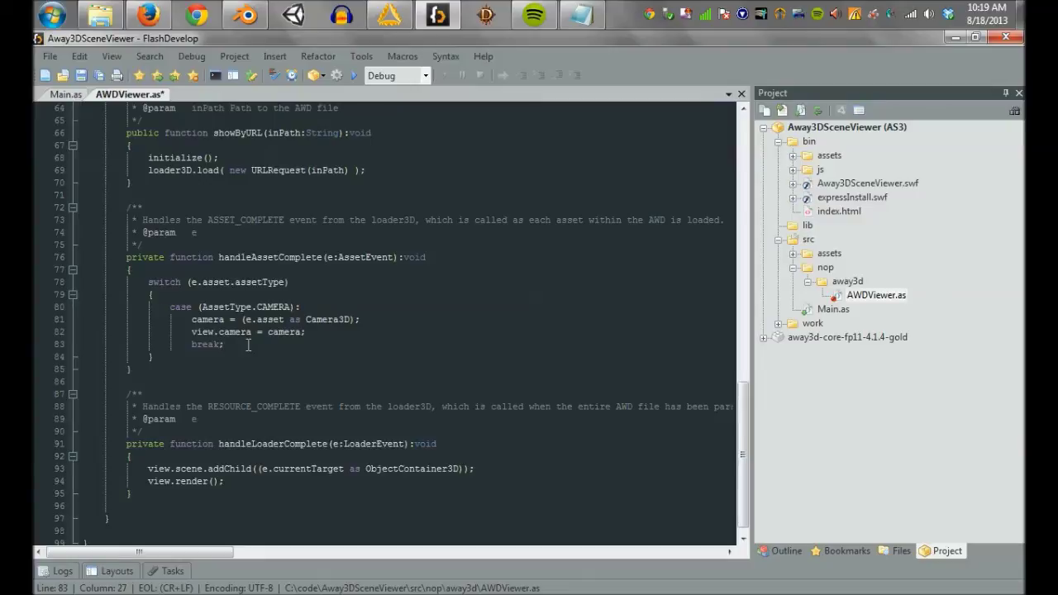
pyautogui.click(300, 443)
pyautogui.doubleClick(300, 443)
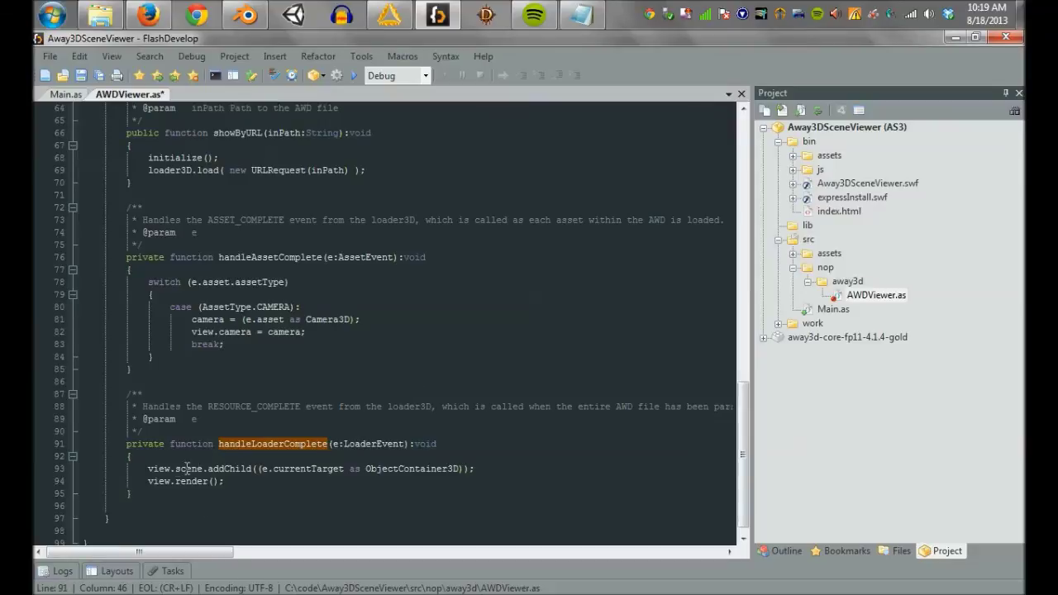
pyautogui.moveTo(176, 469); pyautogui.dragTo(421, 468)
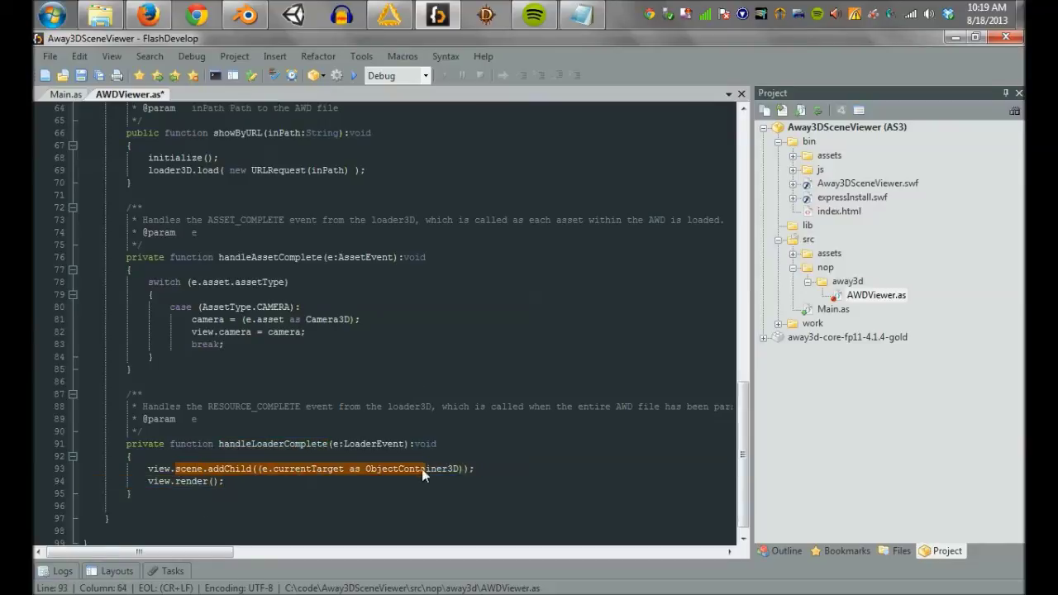
pyautogui.click(199, 481)
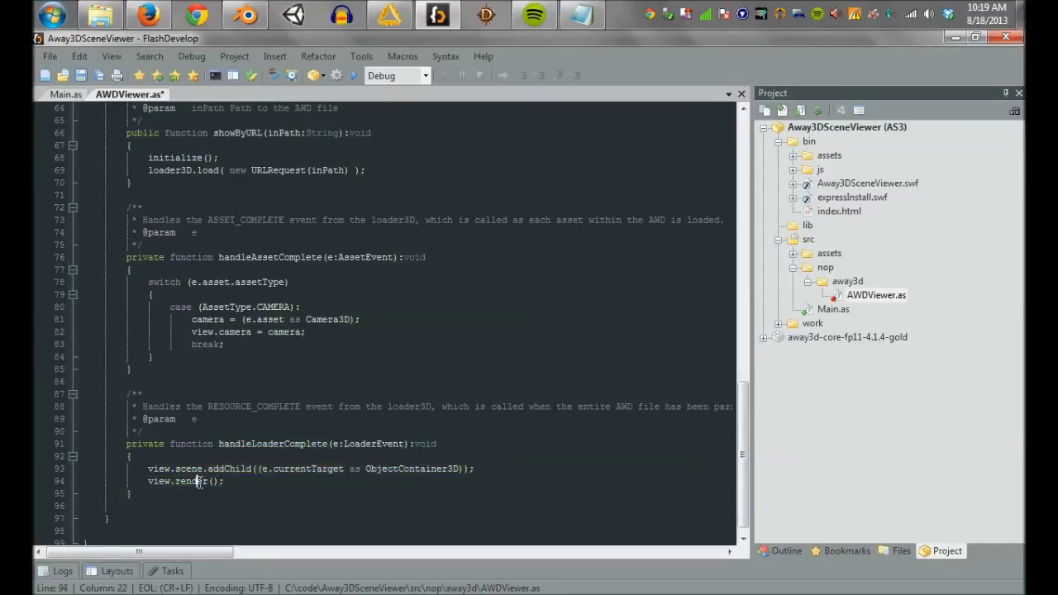
pyautogui.doubleClick(198, 481)
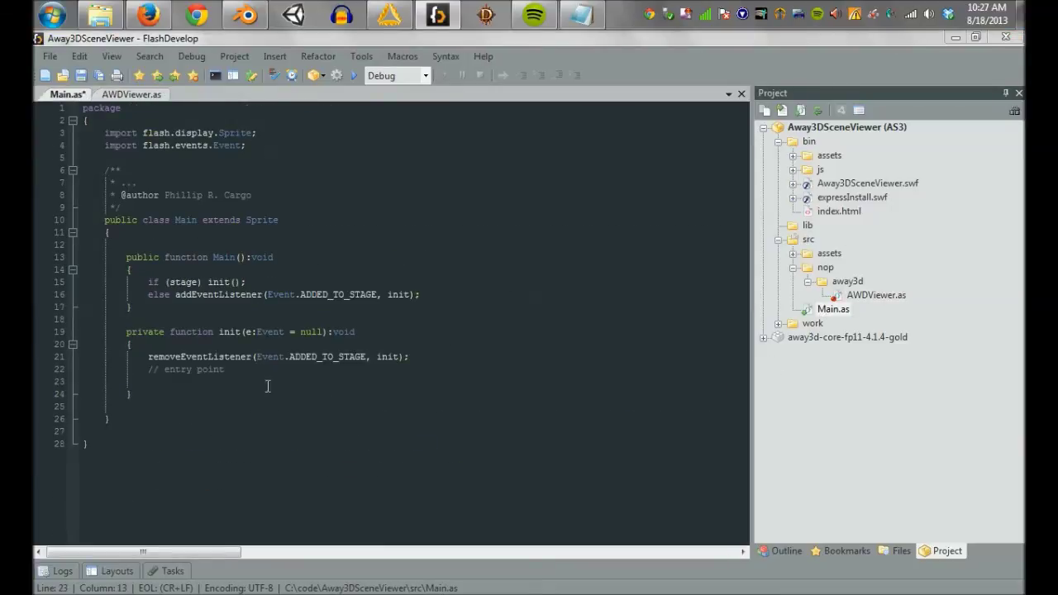
# Declare var awdViewer:AWDViewer = new AWDViewer(); in Main.as init()
pyautogui.click(146, 380)
pyautogui.write('e')
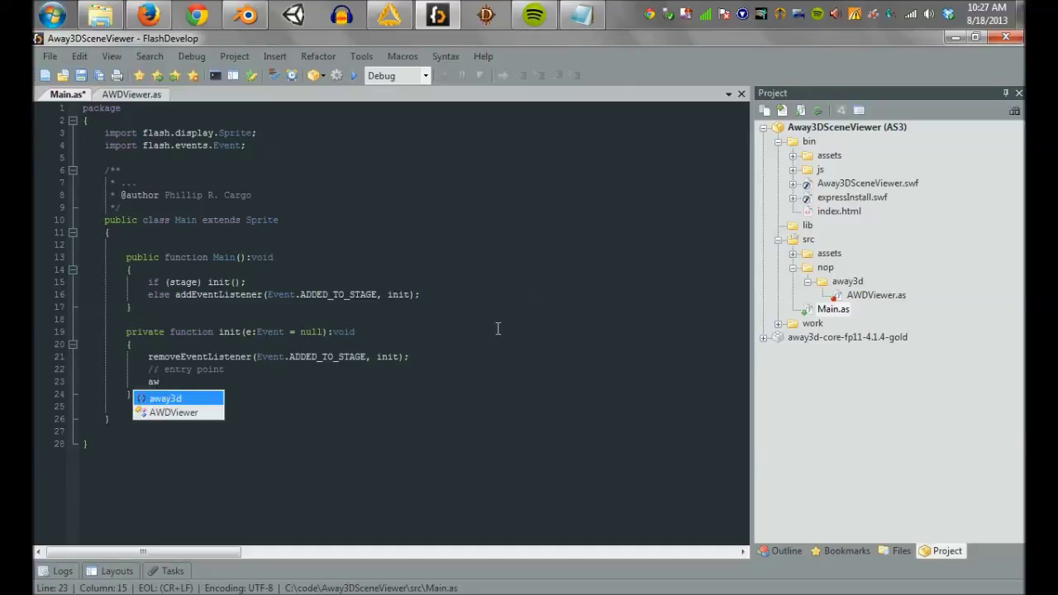
pyautogui.press('BackSpace')
pyautogui.write('var awdVie')
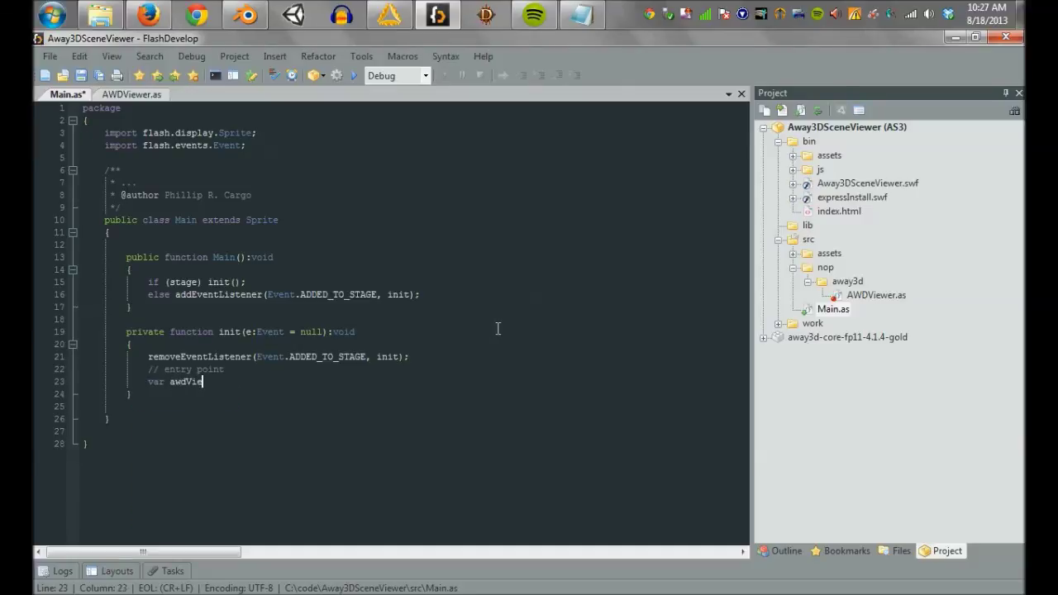
pyautogui.write('wer:AWDView')
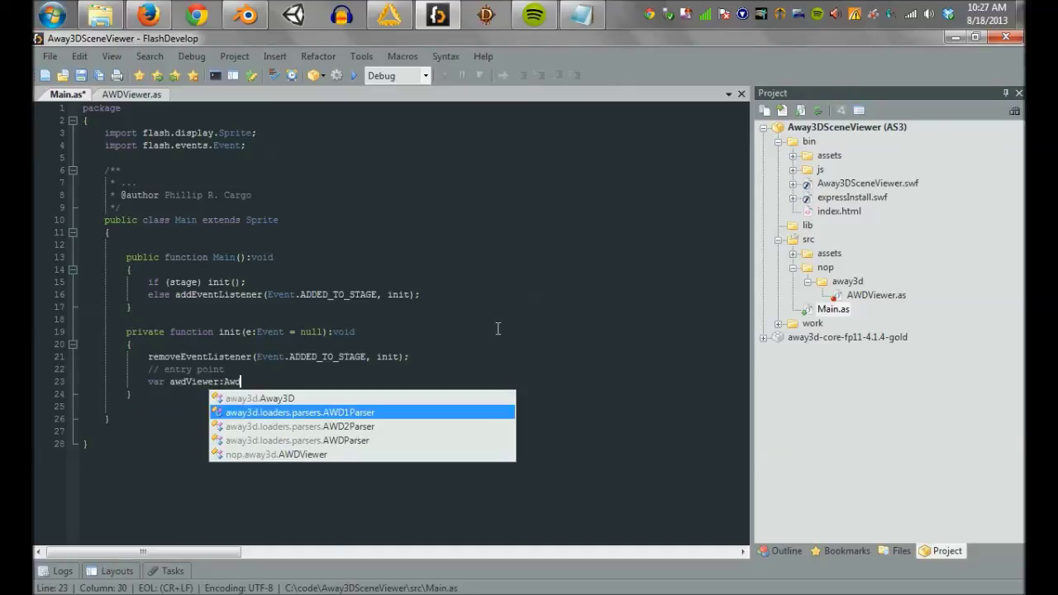
pyautogui.press('Return')
pyautogui.write('= new awdv')
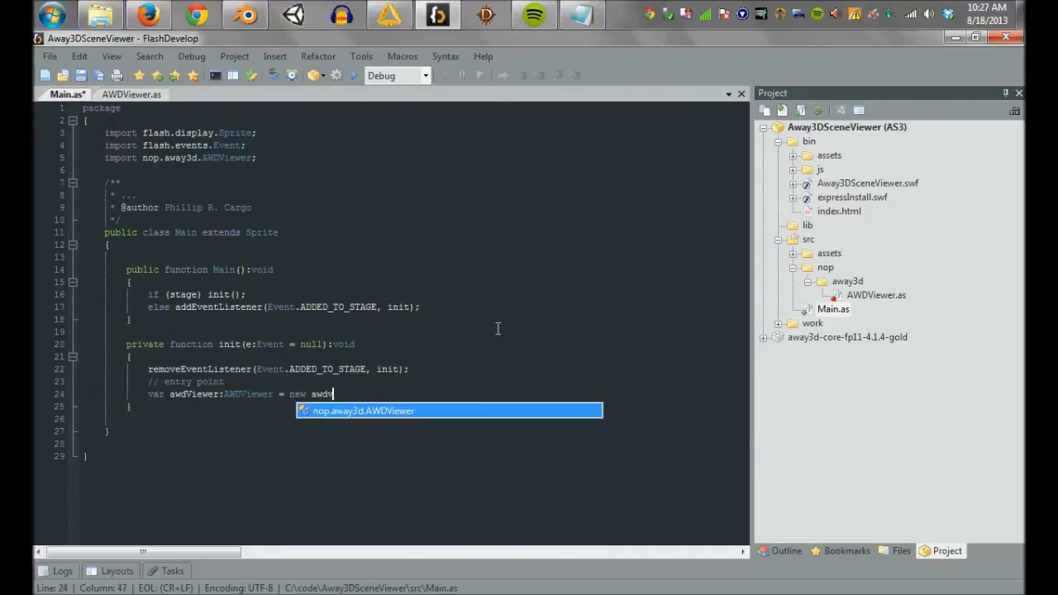
pyautogui.press('Return')
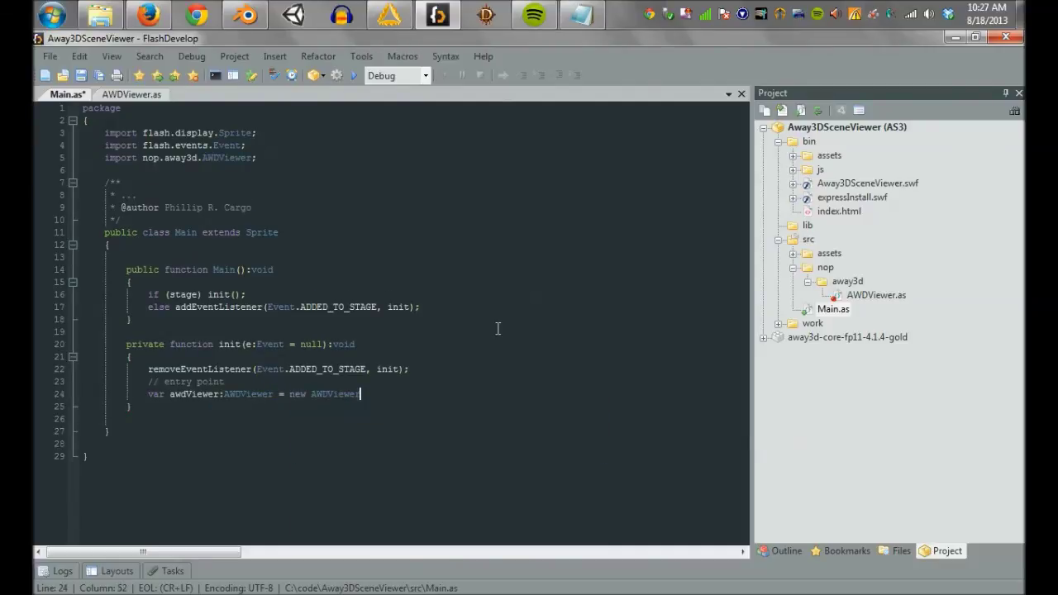
pyautogui.write('();')
pyautogui.press('Return')
# Add awdViewer to the display, load 'assets/plane.awd' with showByURL, save and run
pyautogui.write('add')
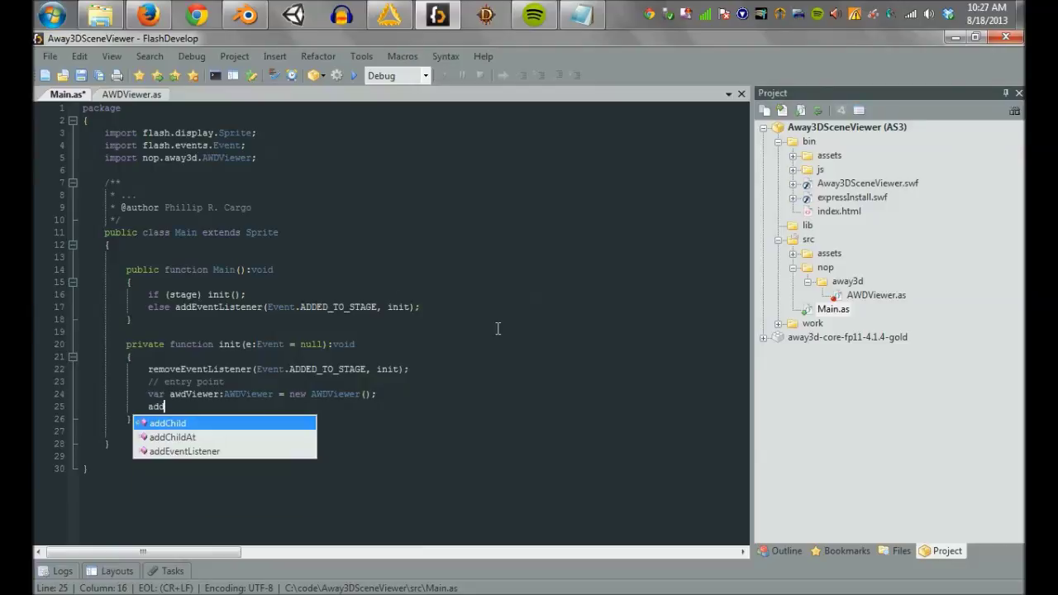
pyautogui.write('Child(awdView')
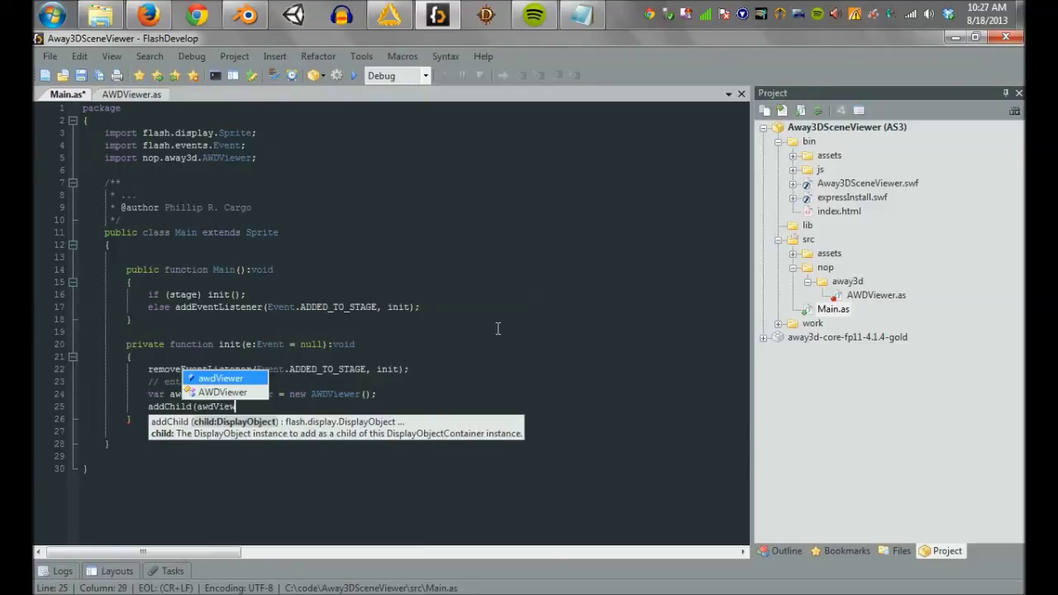
pyautogui.press('Return')
pyautogui.write(');')
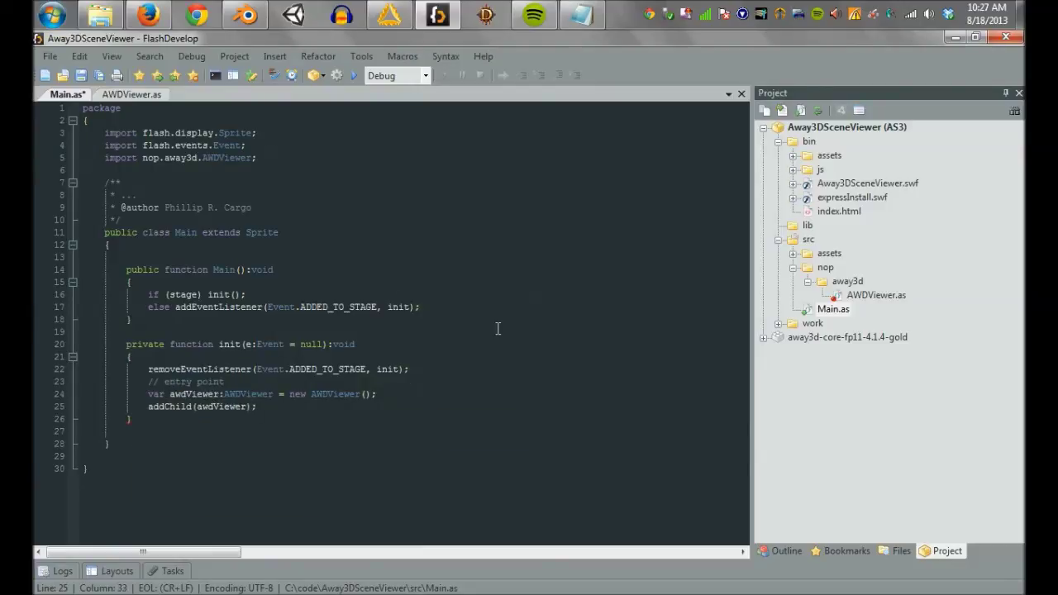
pyautogui.press('Return')
pyautogui.write('awdVie')
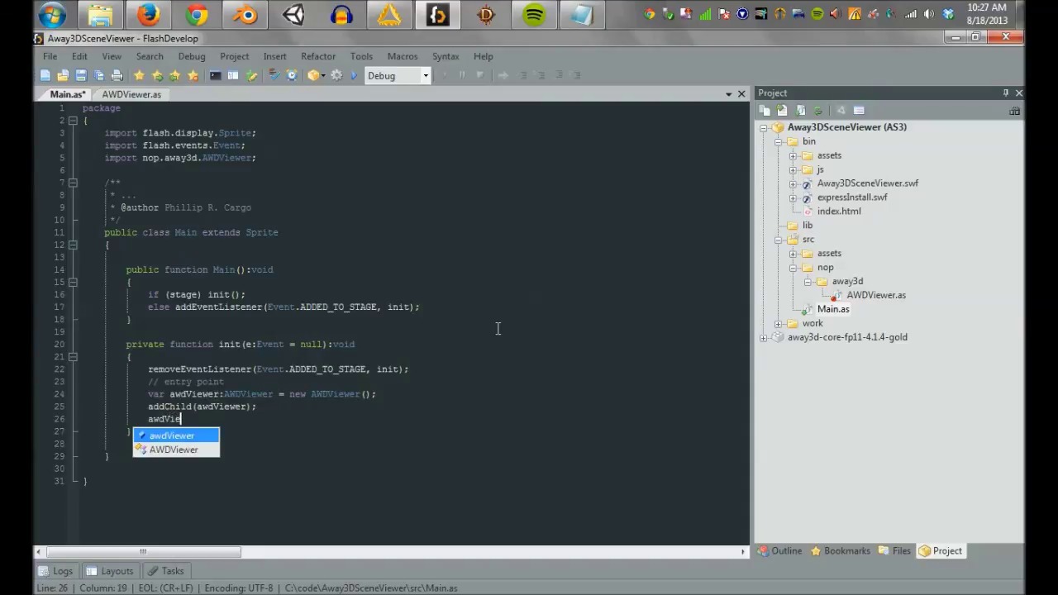
pyautogui.write('wer.showByURL')
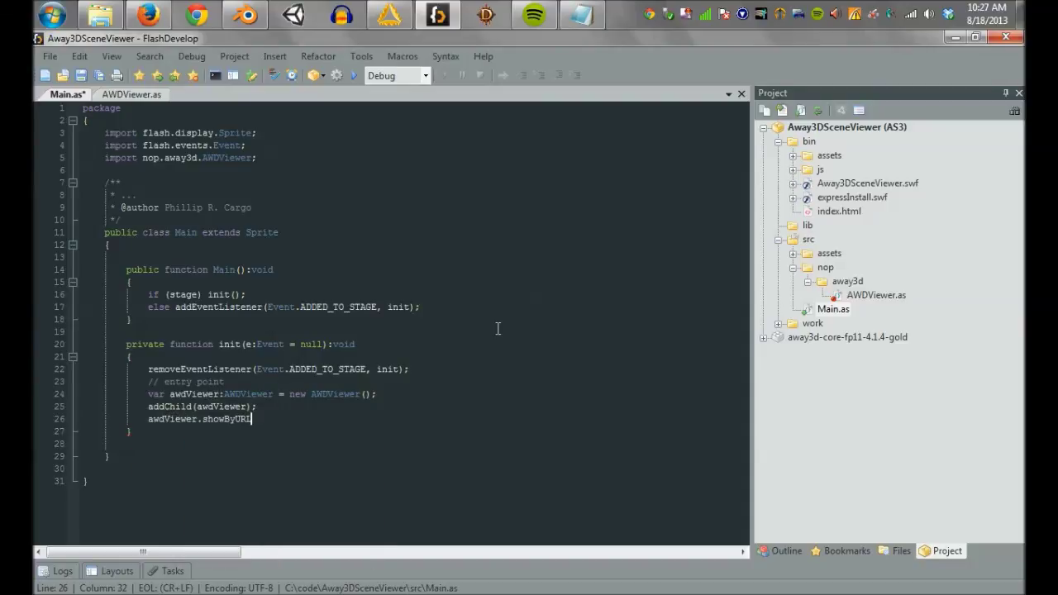
pyautogui.write("('asset")
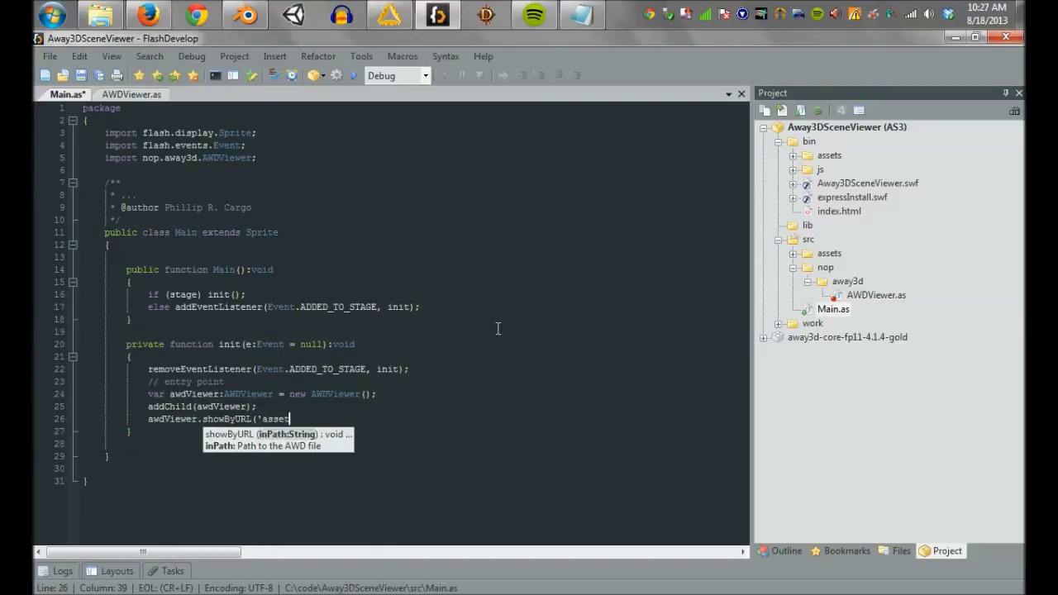
pyautogui.write("s/plane.awd');")
pyautogui.hotkey('ctrl', 's')
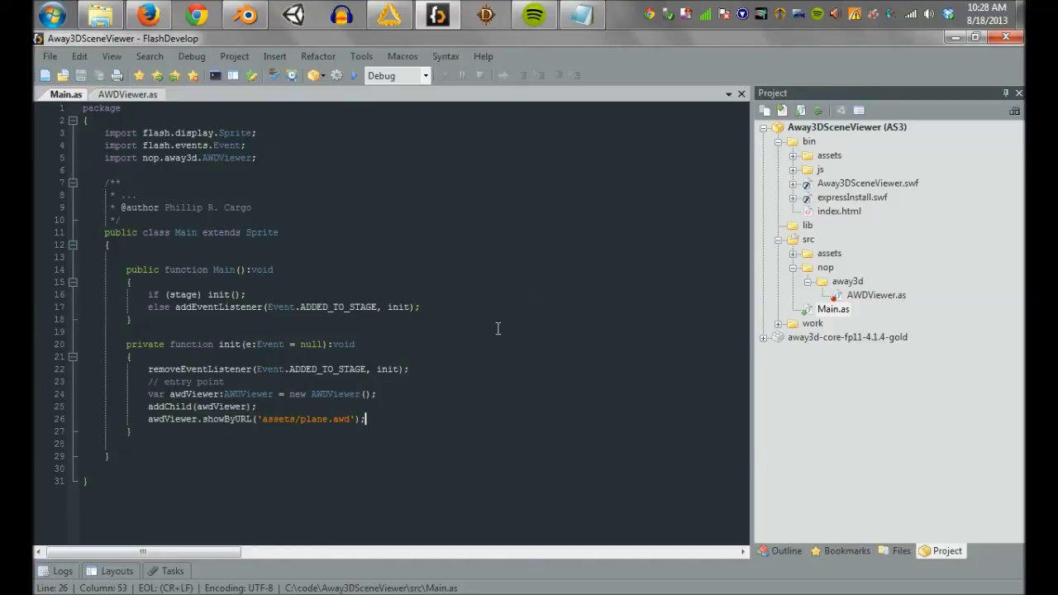
pyautogui.click(354, 76)
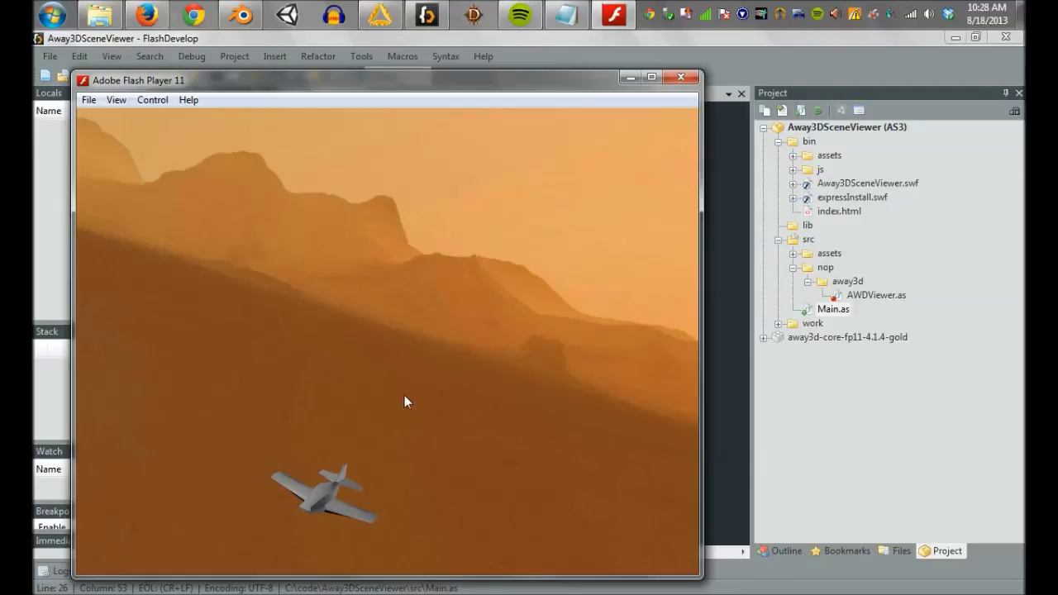
# Move the Flash Player window showing the plane over the desert skybox slightly up-right
pyautogui.moveTo(509, 79); pyautogui.dragTo(528, 59)
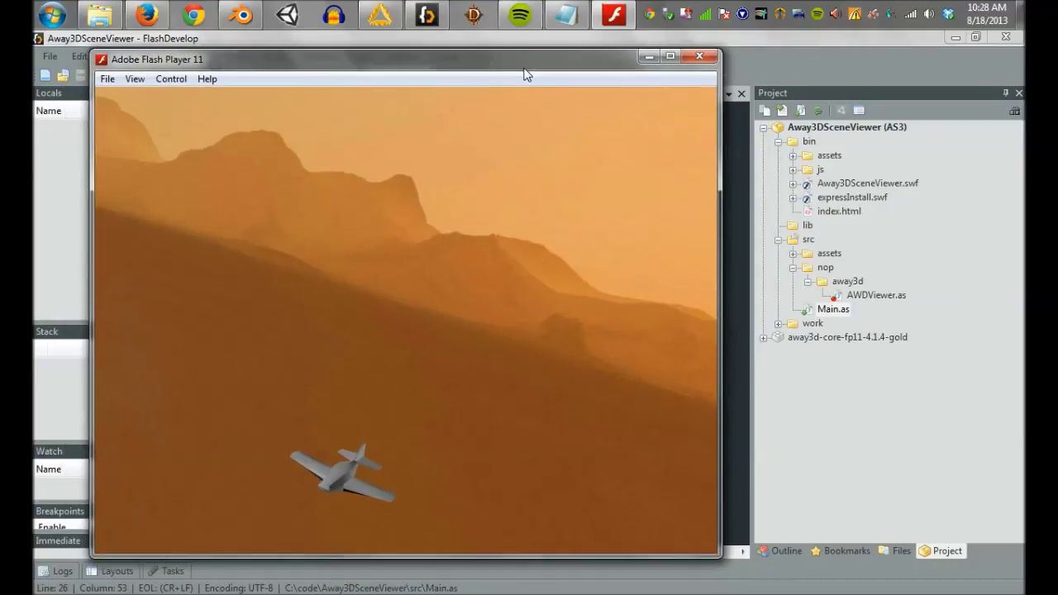